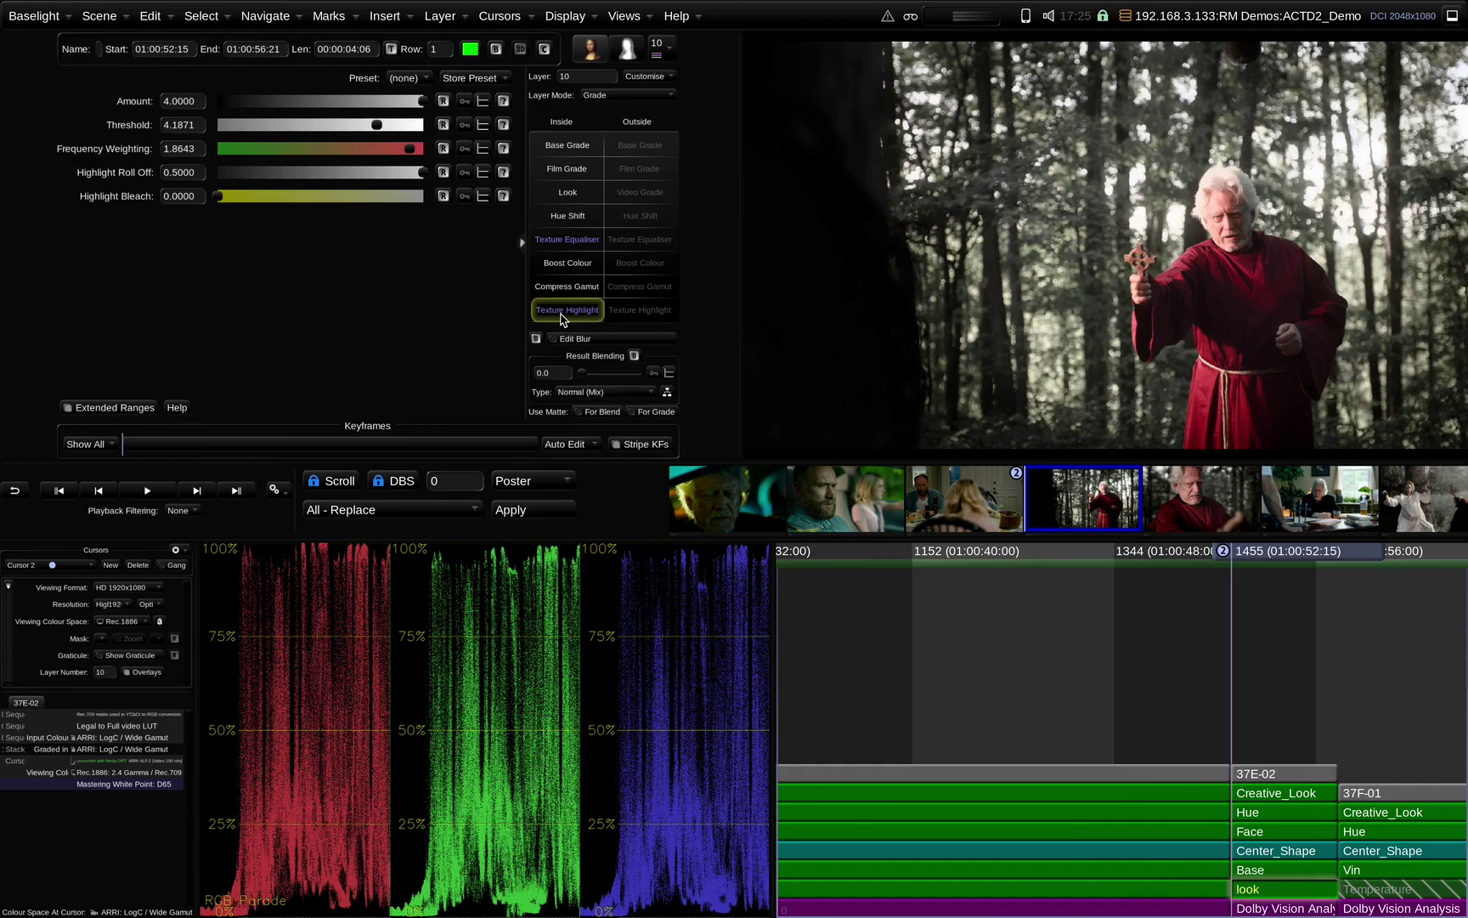
# Compare the forest shot with its look layer bypassed, then with the whole grade bypassed
pyautogui.hscroll(3, 838, 603)
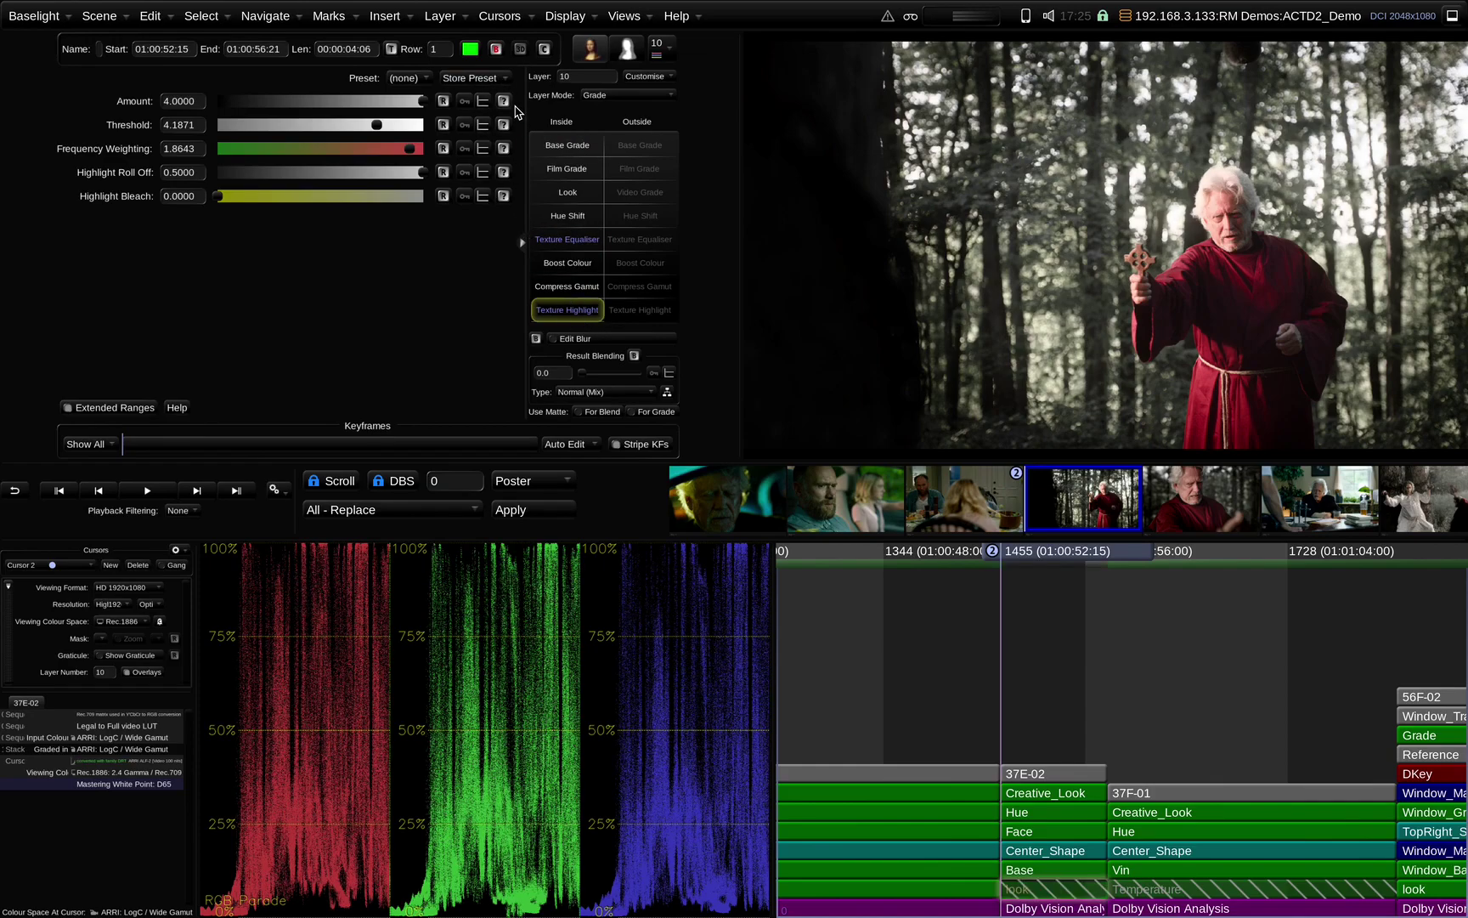
pyautogui.press('b')
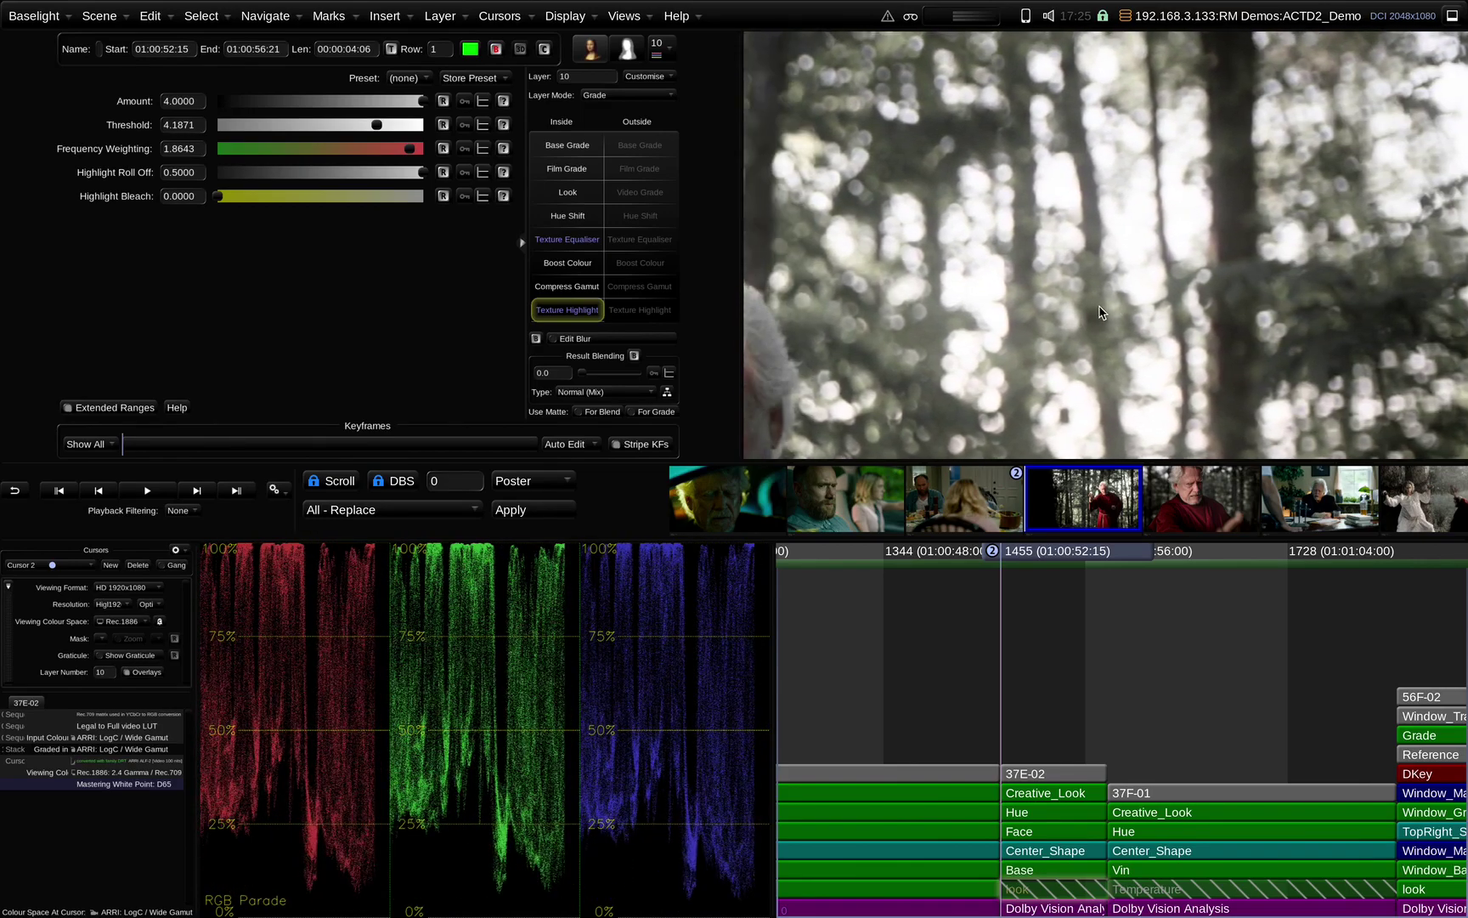
pyautogui.hotkey('ctrl', 'd')
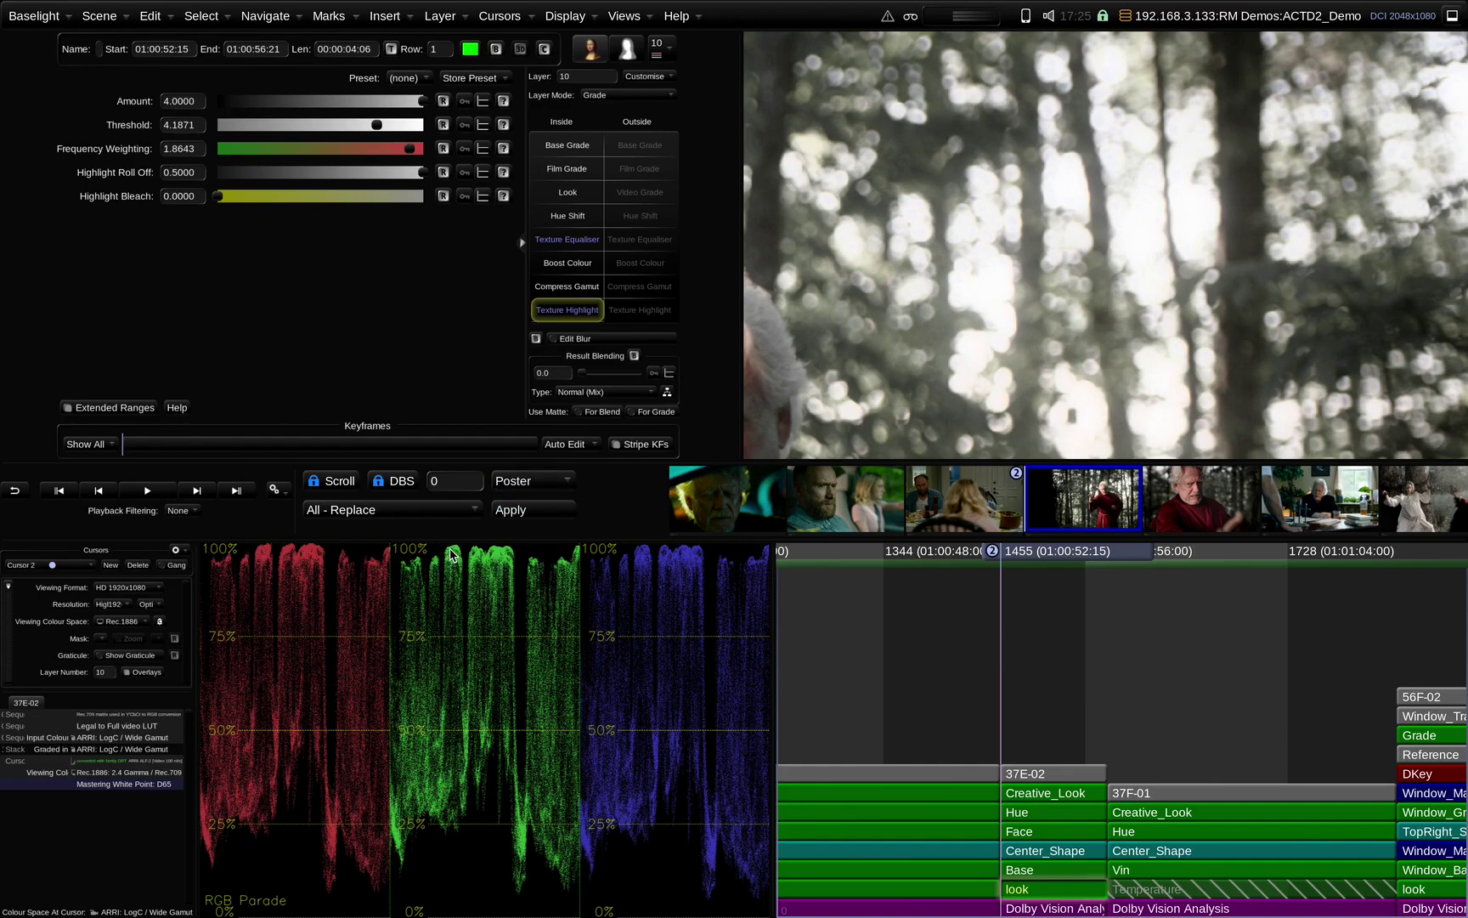
pyautogui.press('b')
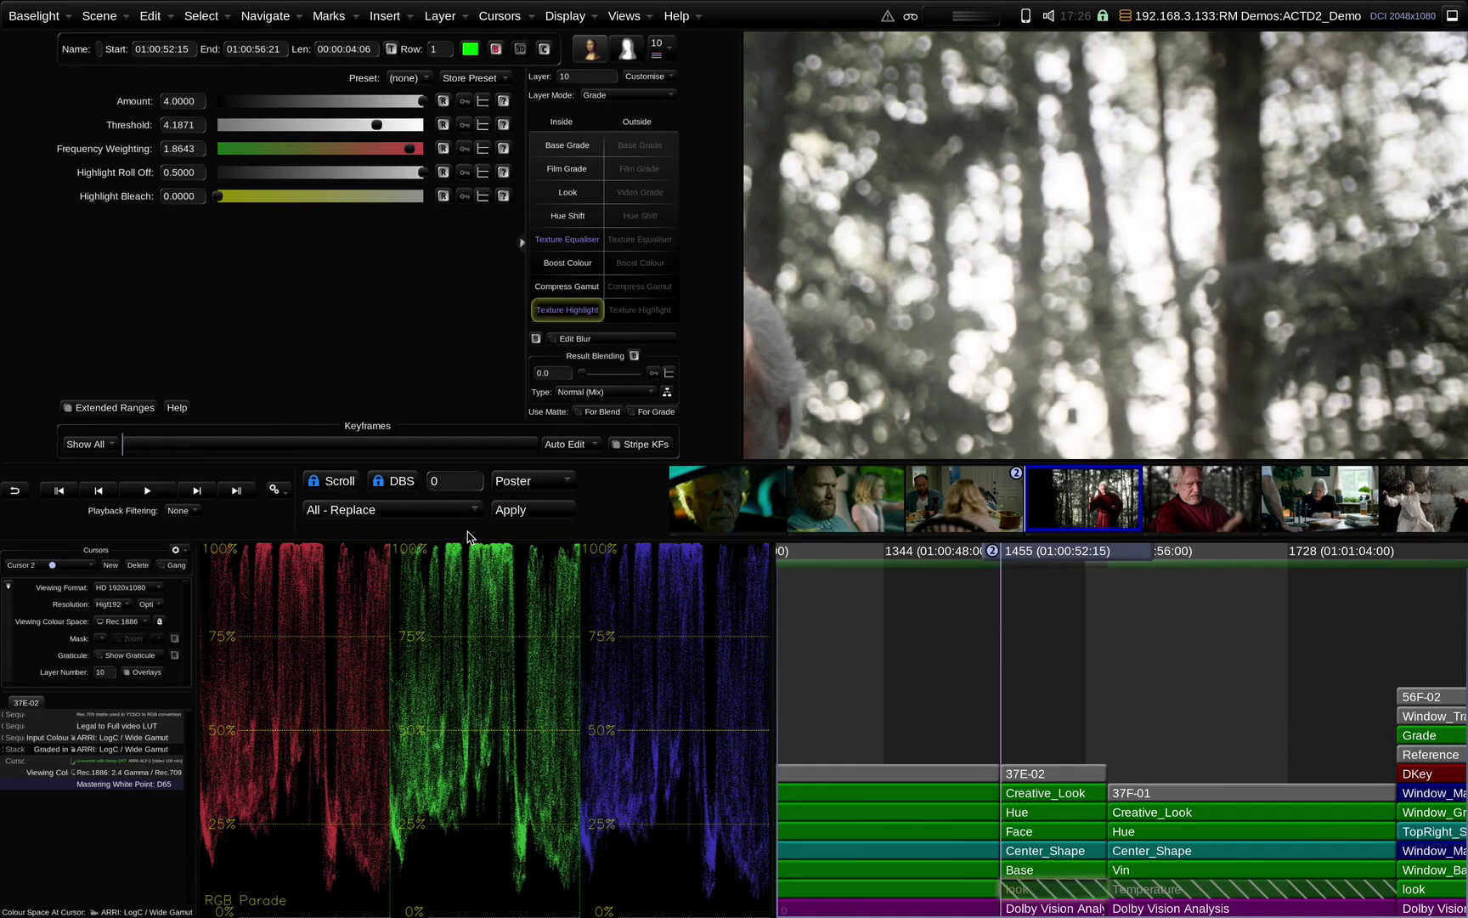
pyautogui.press('b')
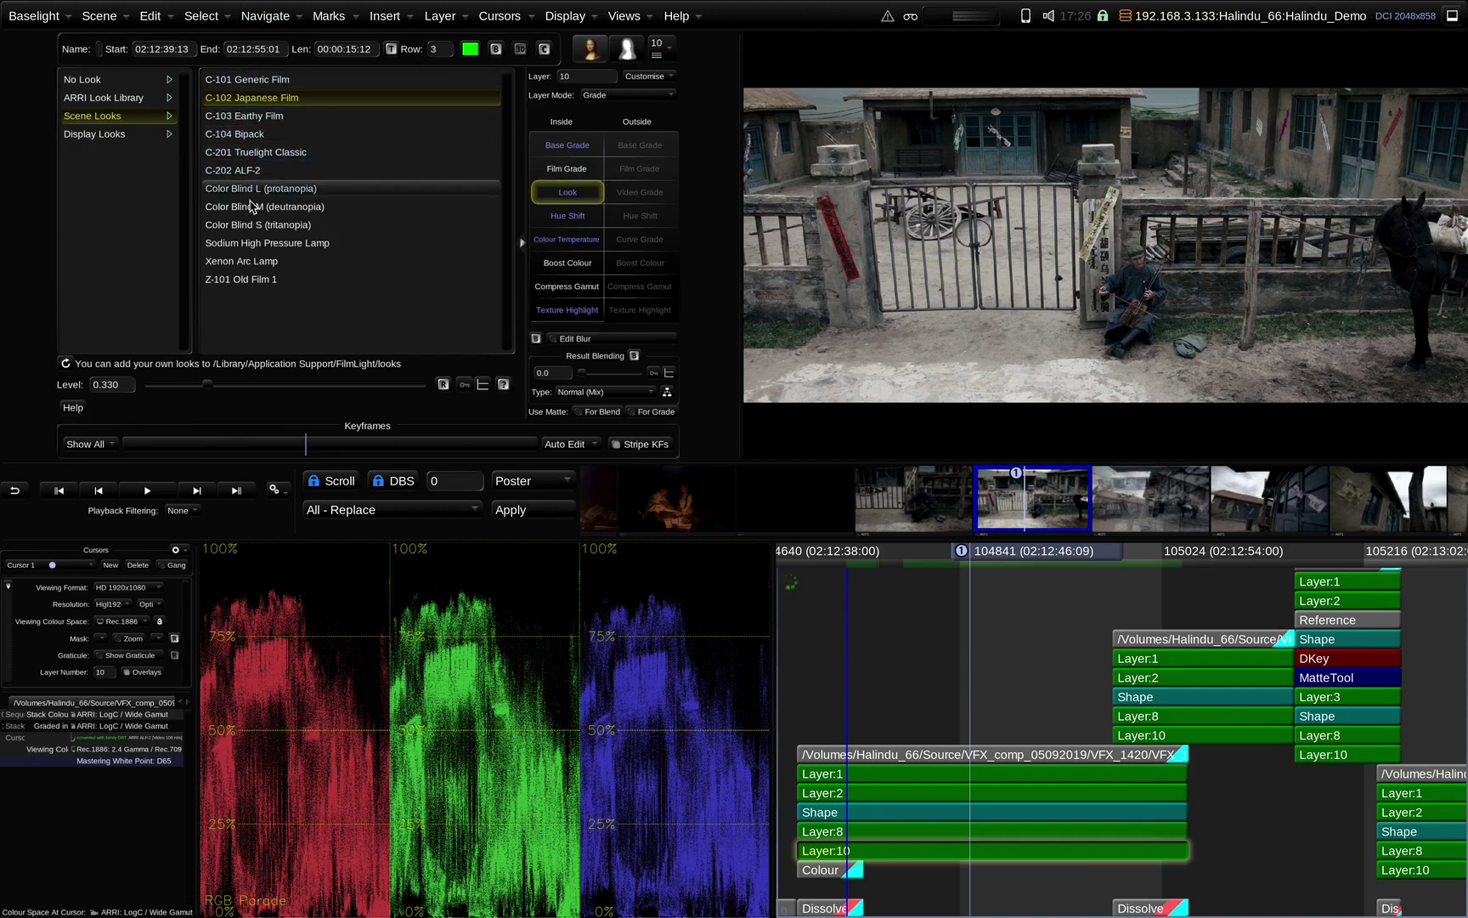
pyautogui.moveTo(252, 124)
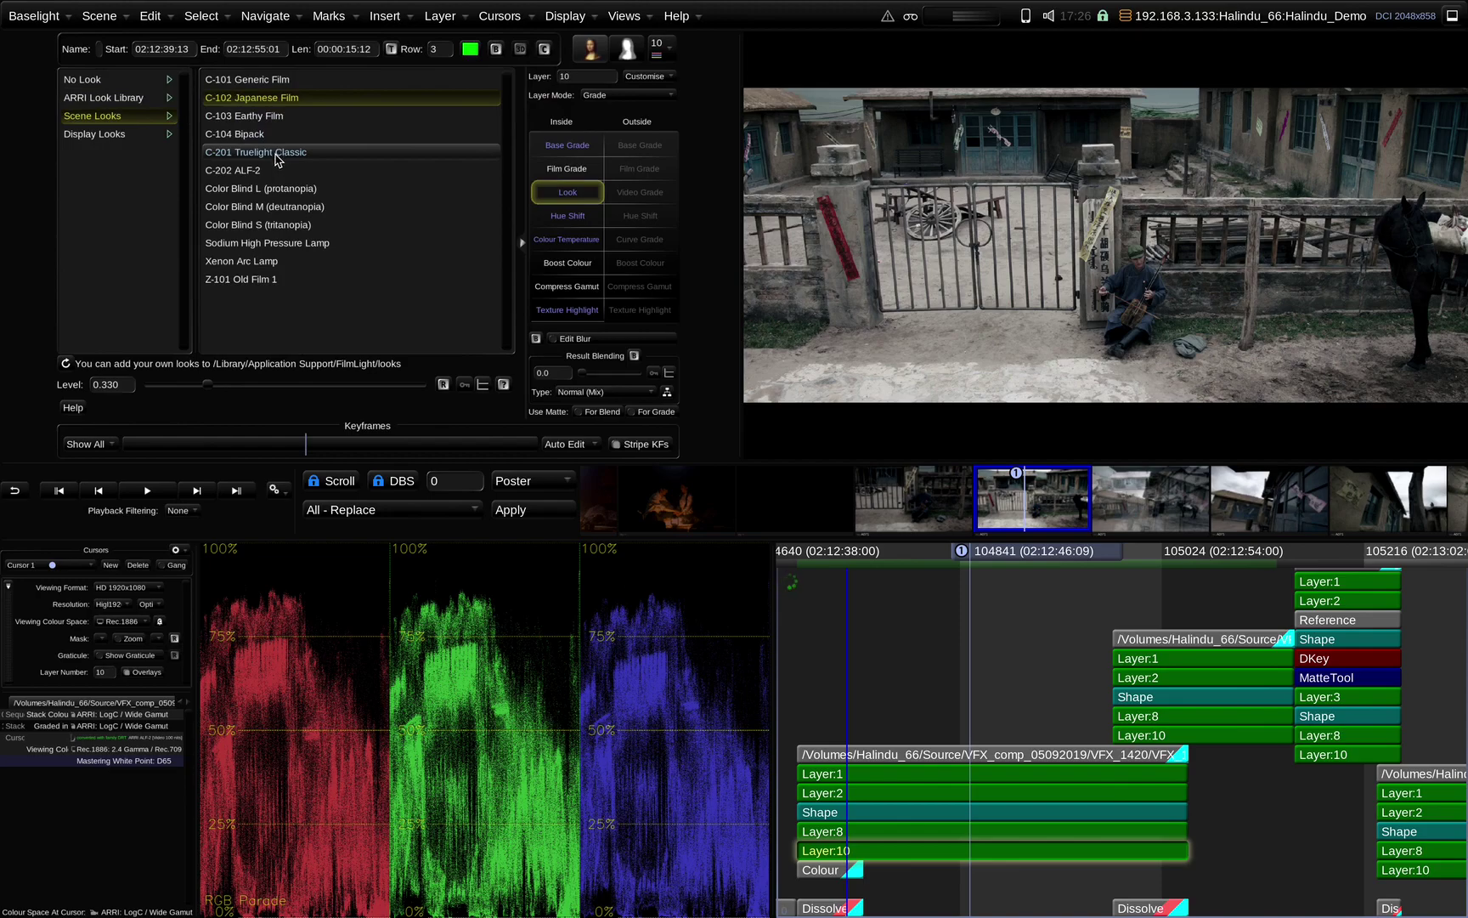
pyautogui.moveTo(277, 159)
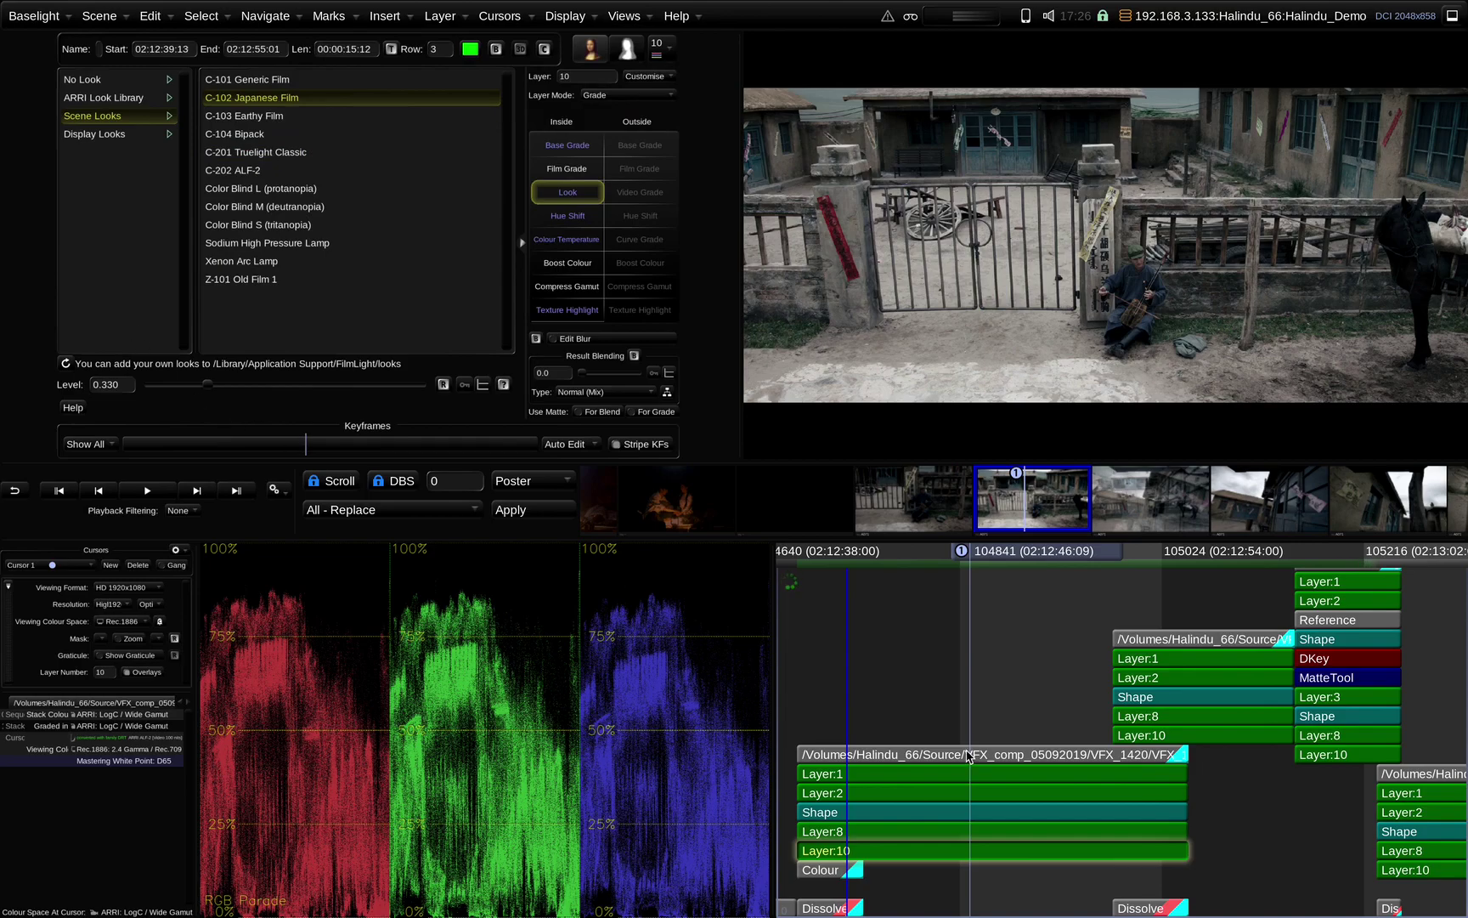
pyautogui.hotkey('ctrl', 'g')
pyautogui.hotkey('ctrl', 'g')
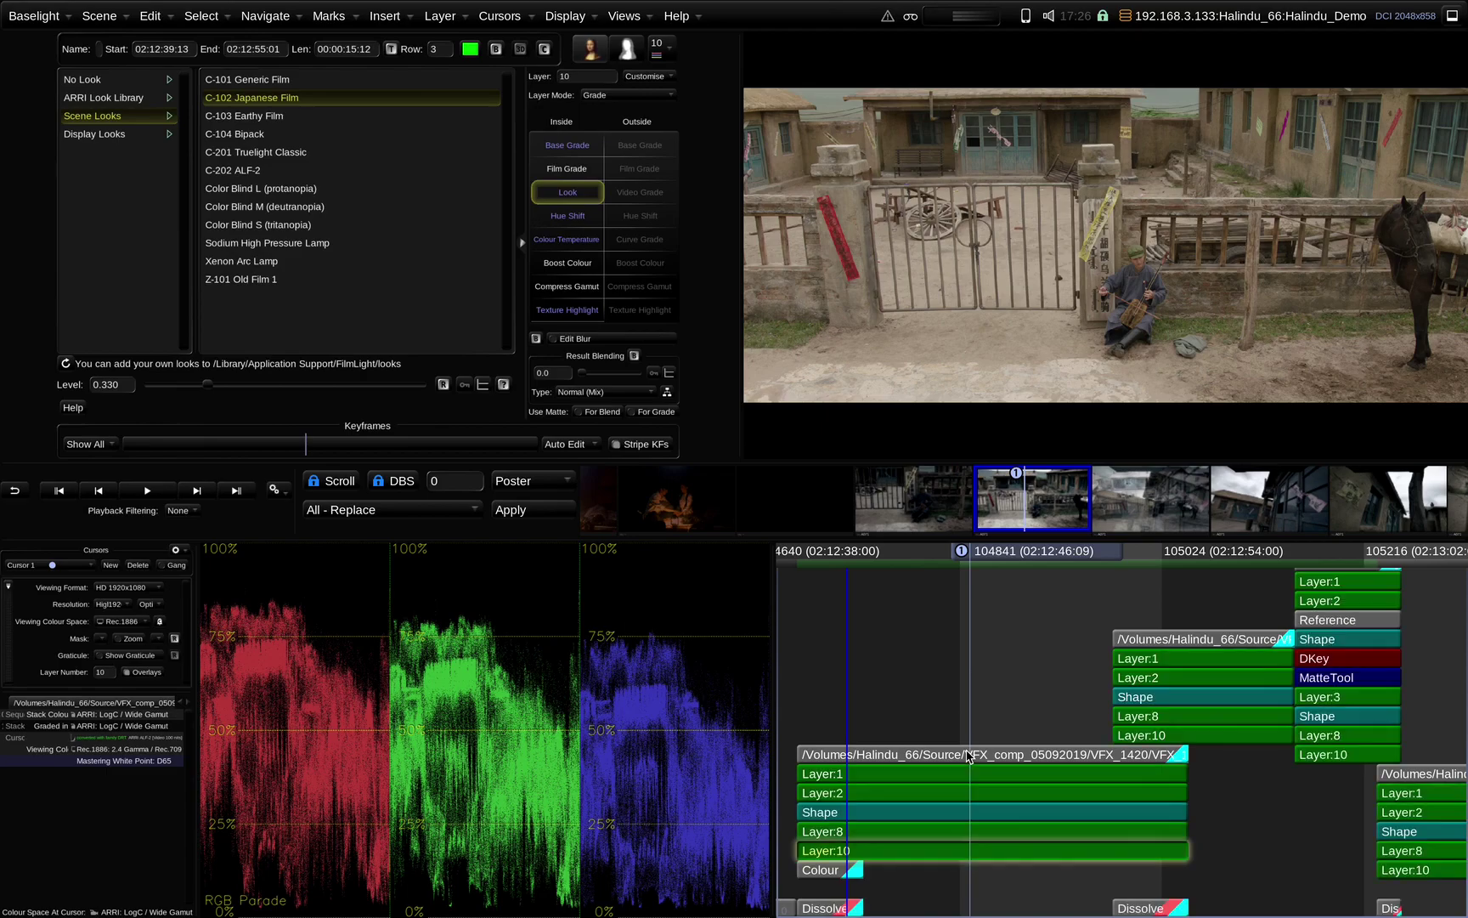
pyautogui.hotkey('ctrl', 'g')
pyautogui.hotkey('ctrl', 'g')
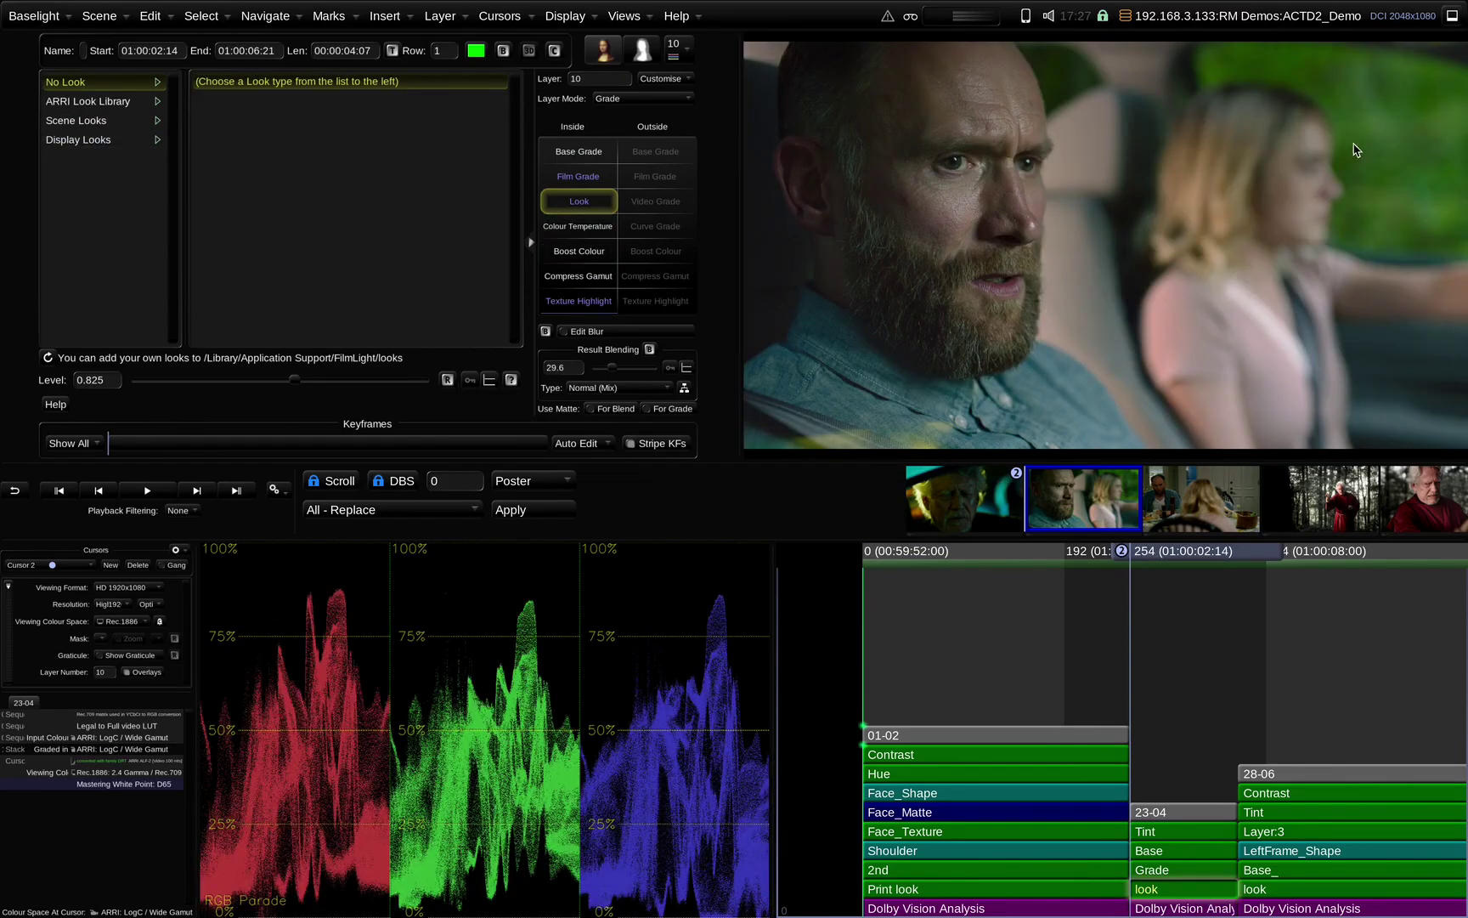
# Apply the C-201 Truelight Classic scene look to the bearded driver shot
pyautogui.moveTo(1351, 195); pyautogui.dragTo(1193, 198)
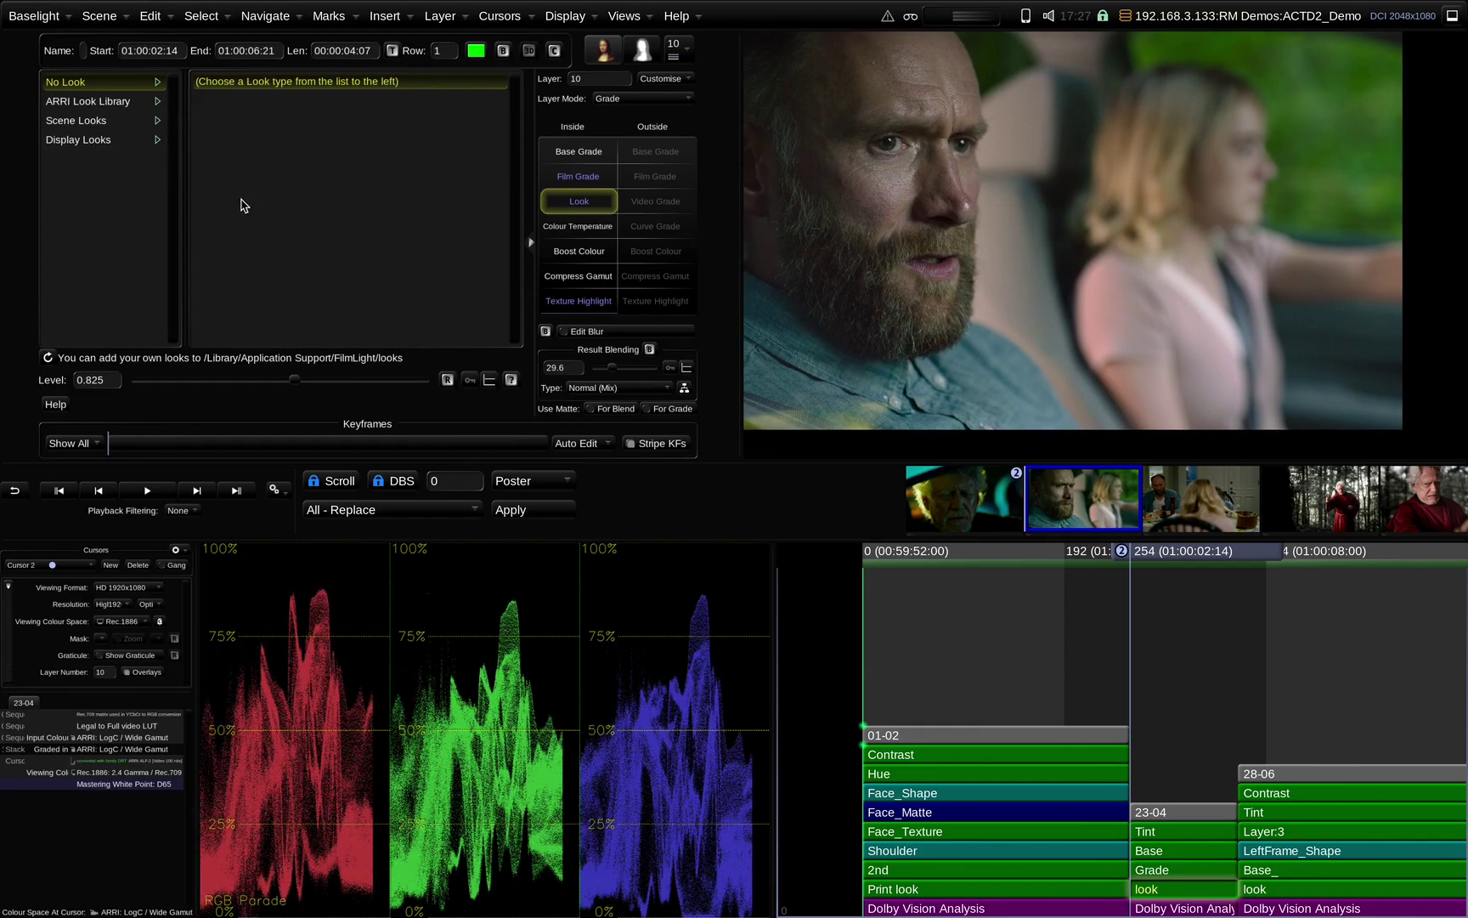
pyautogui.click(102, 123)
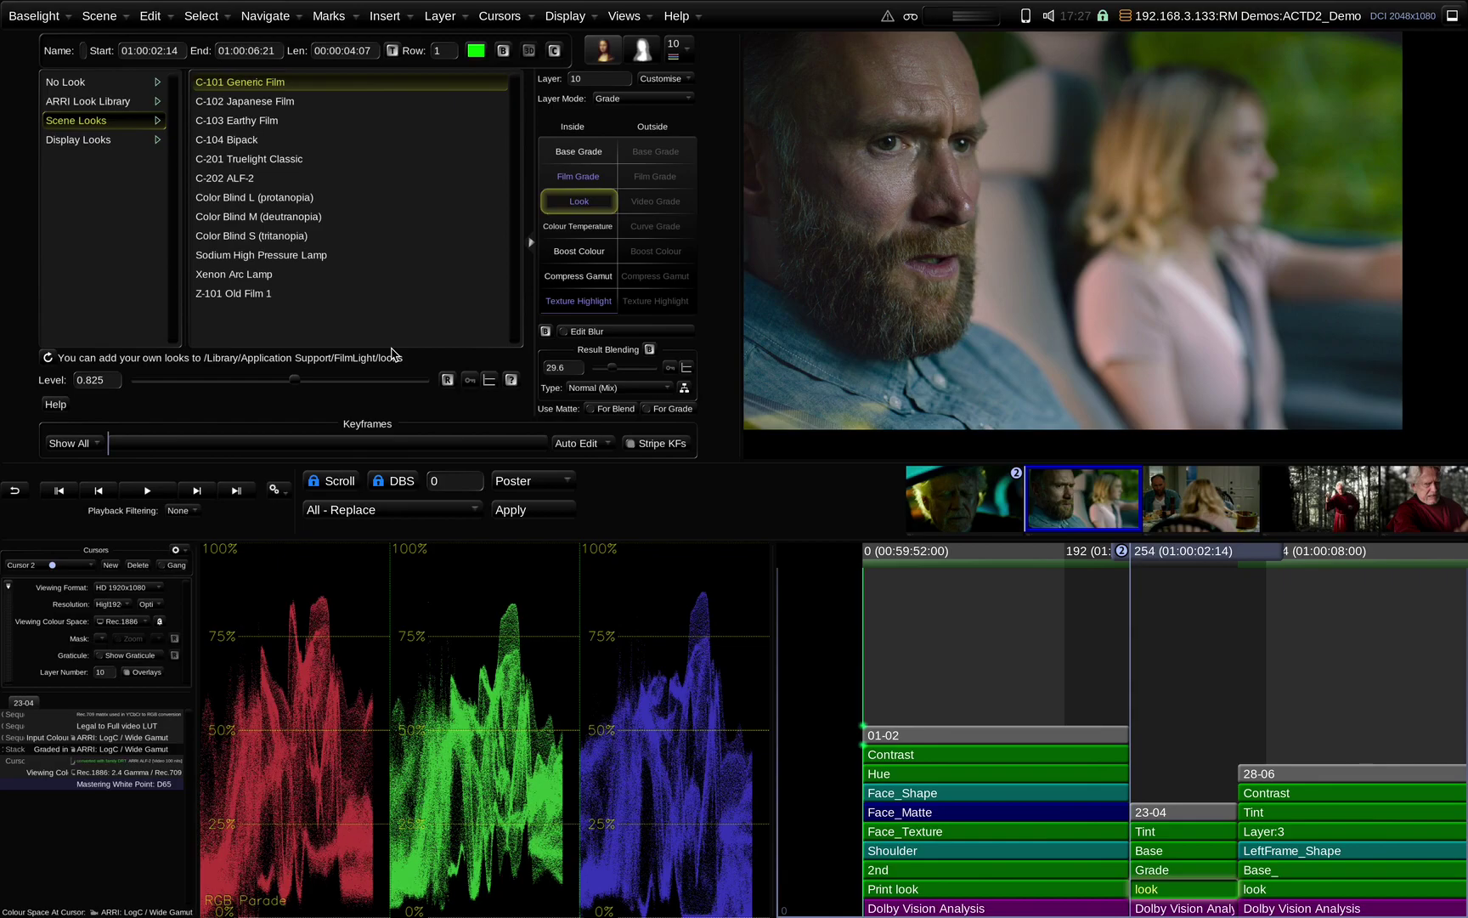
pyautogui.click(281, 160)
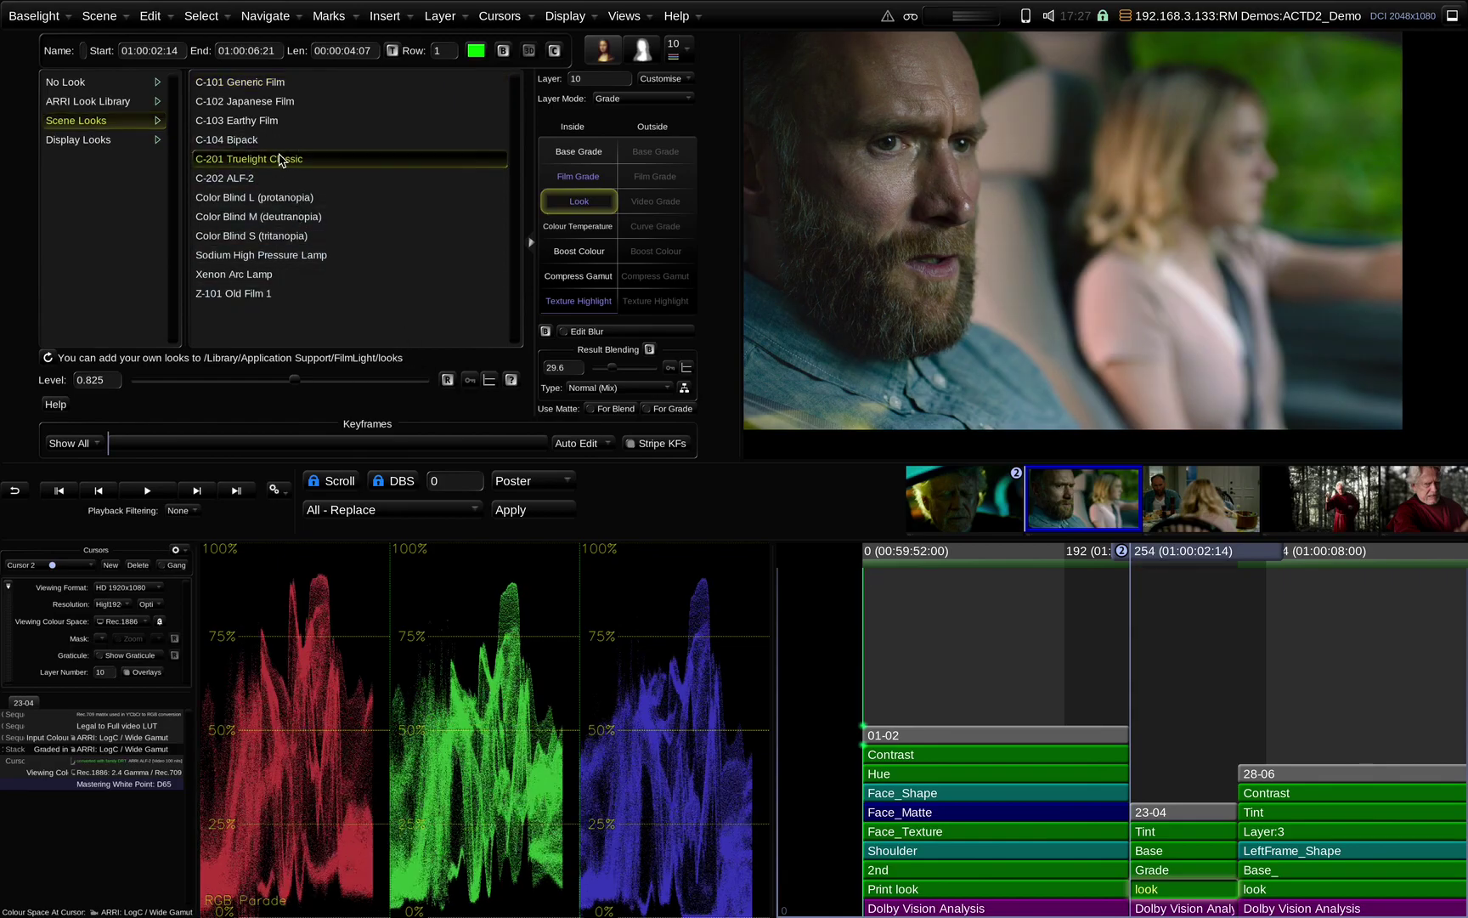
# Try the C-104 Bipack and C-102 Japanese Film looks, settle on C-101 Generic Film, then jump to shot 01-02
pyautogui.moveTo(281, 159)
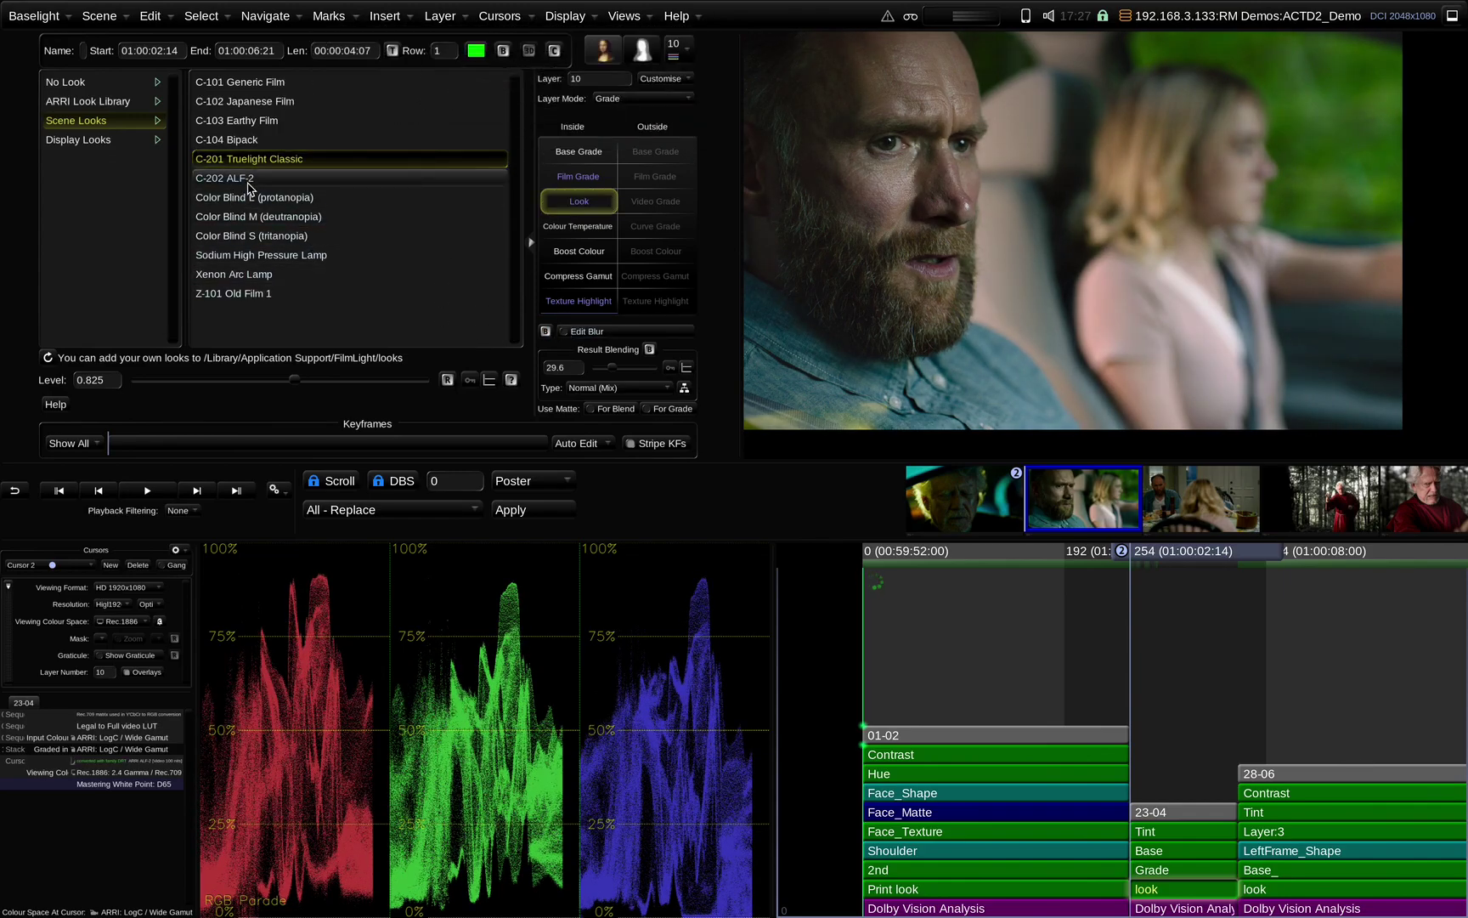
pyautogui.click(253, 145)
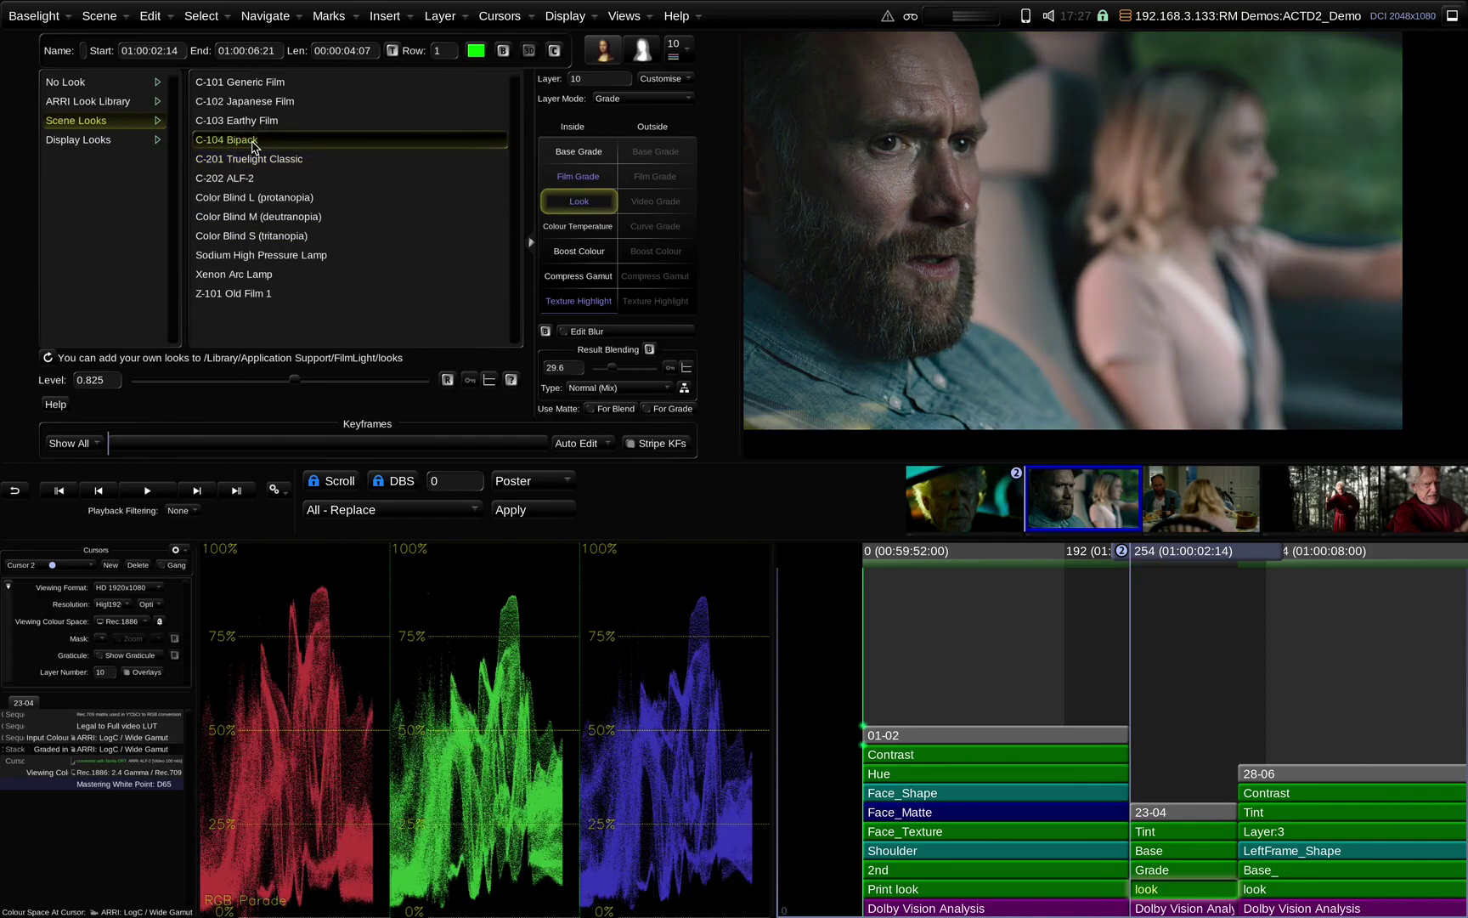
pyautogui.click(281, 104)
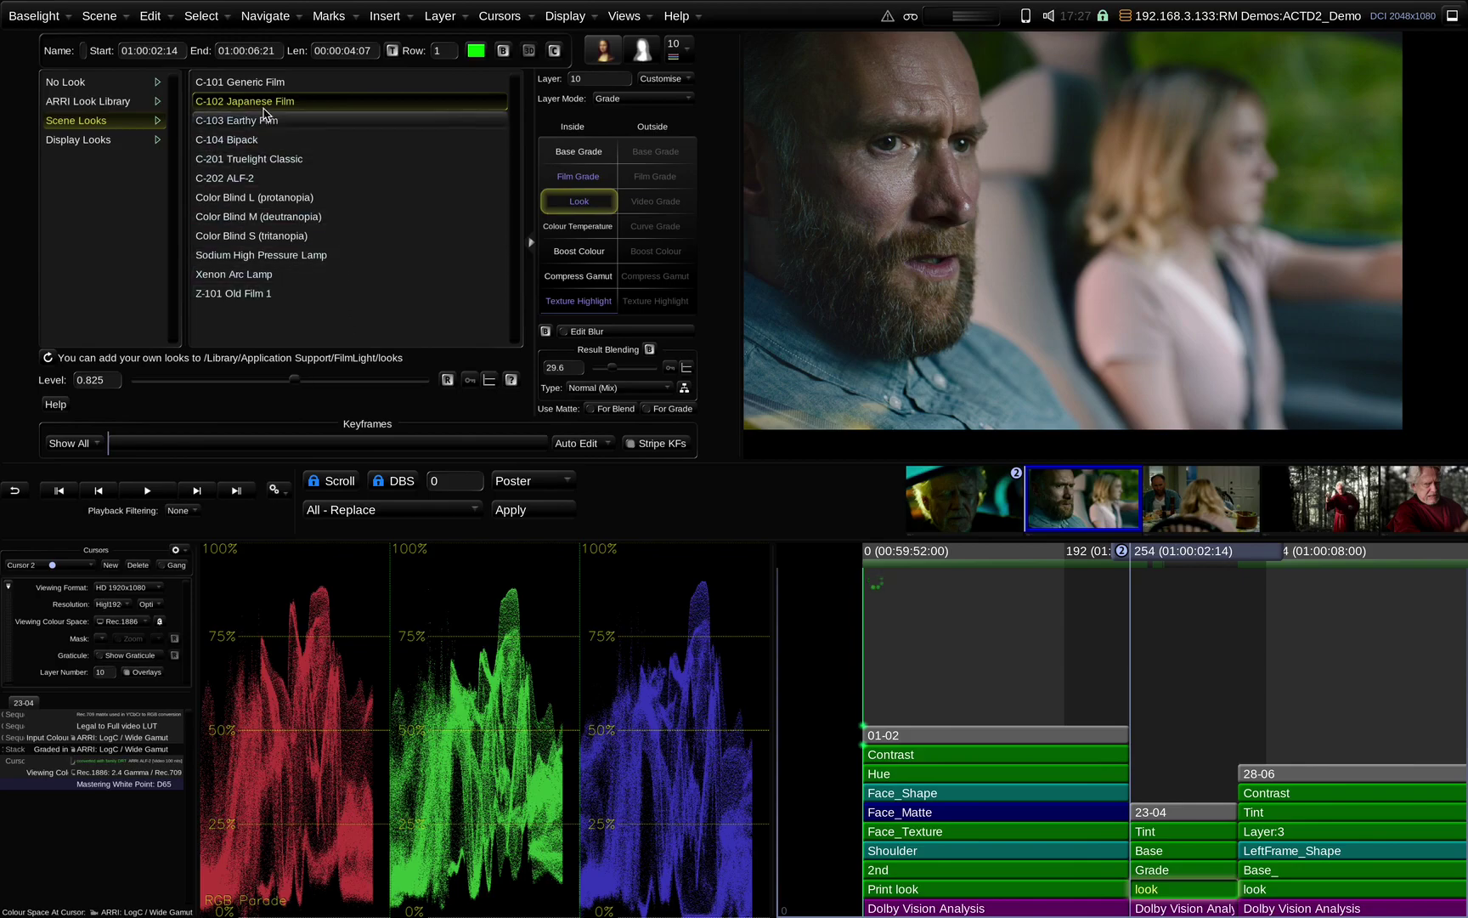
pyautogui.click(246, 82)
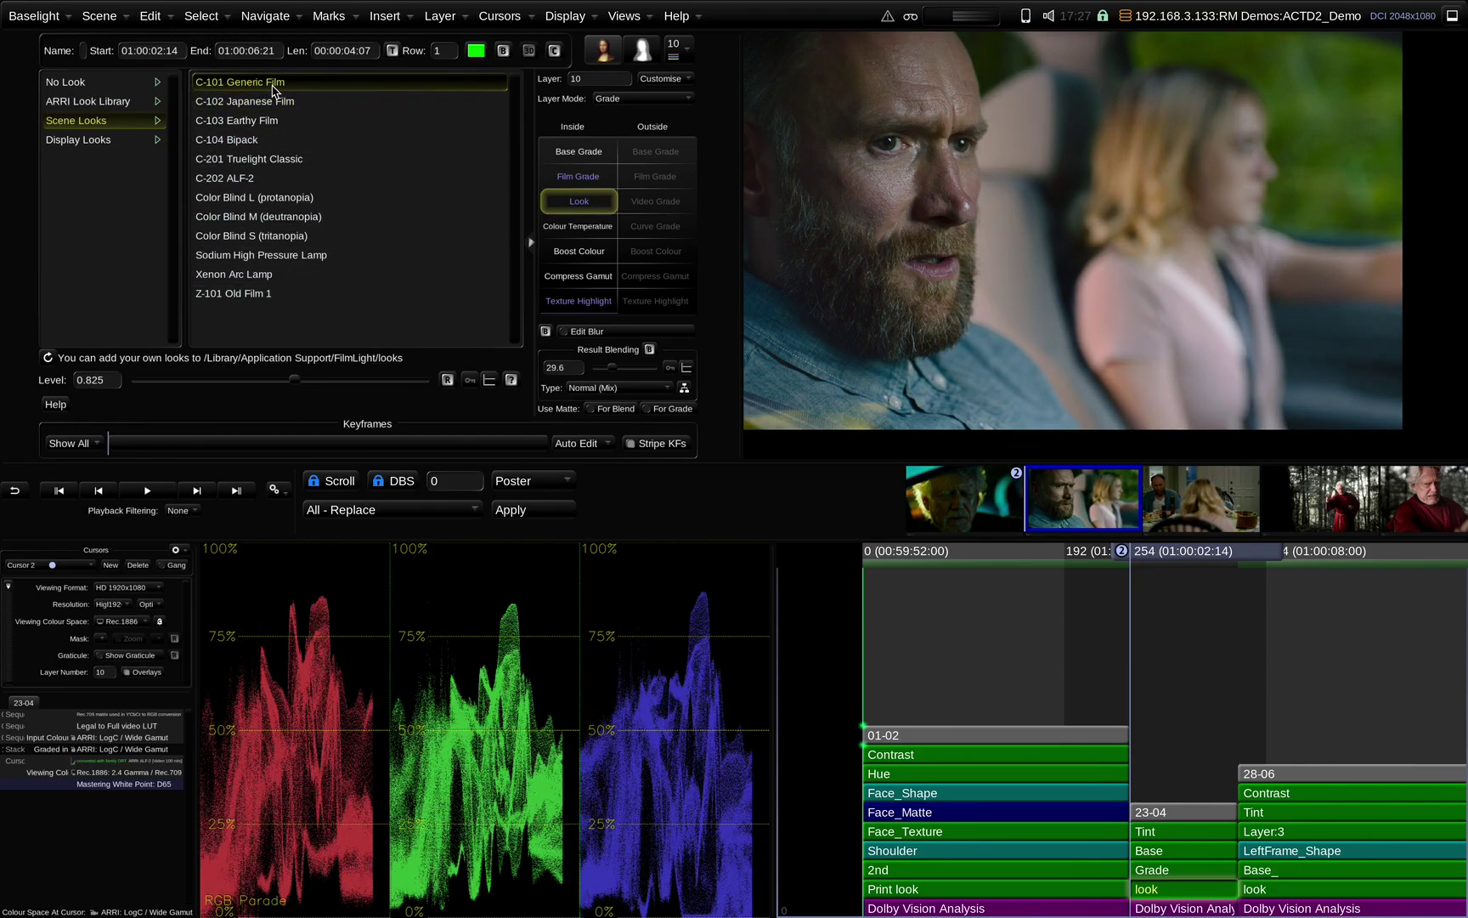
pyautogui.click(73, 85)
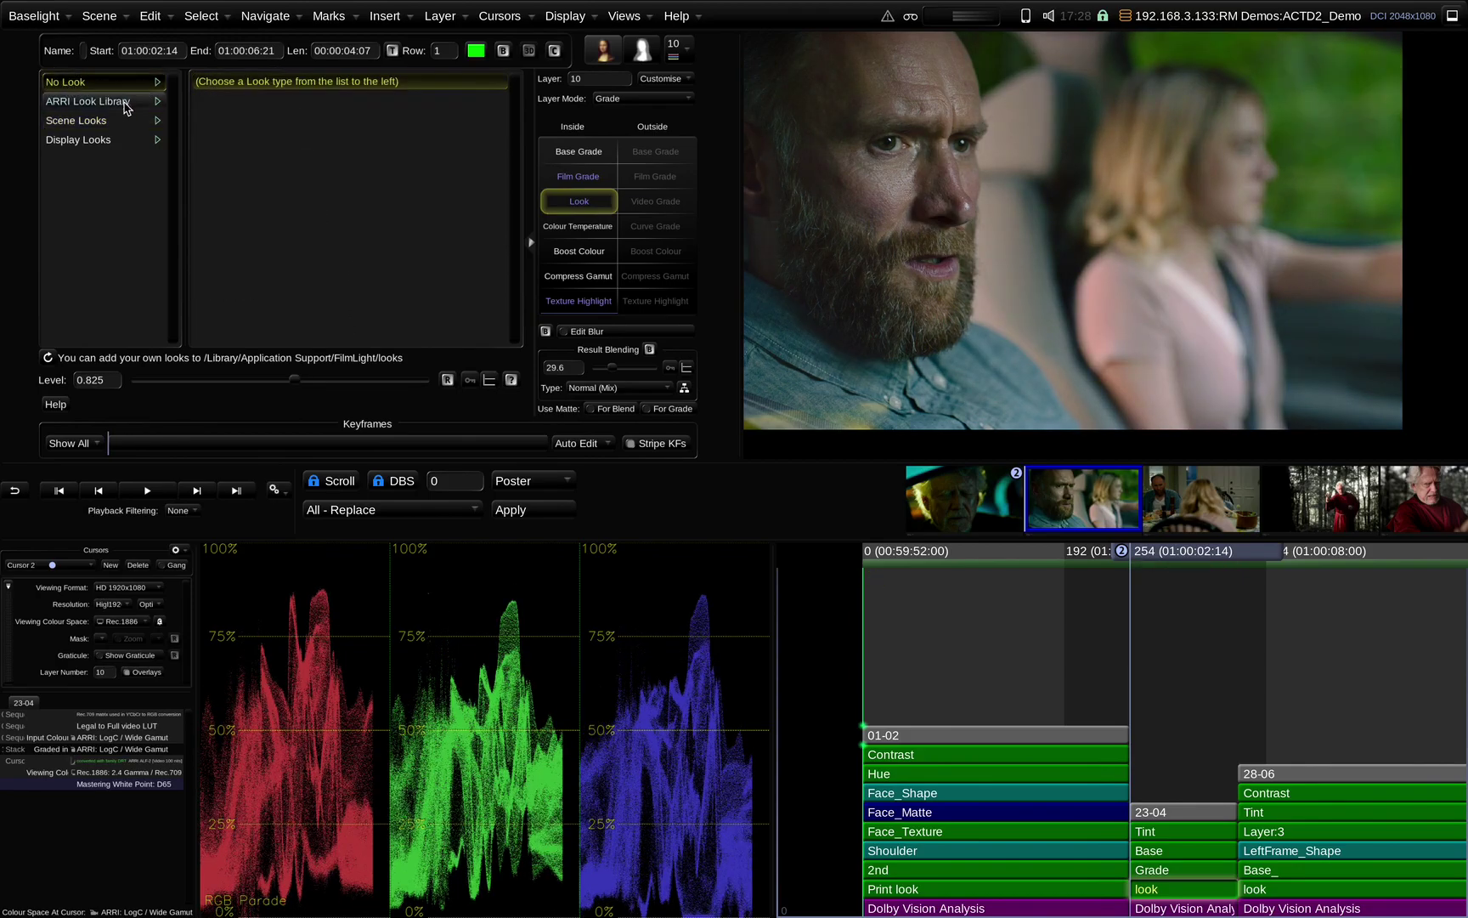
pyautogui.click(76, 121)
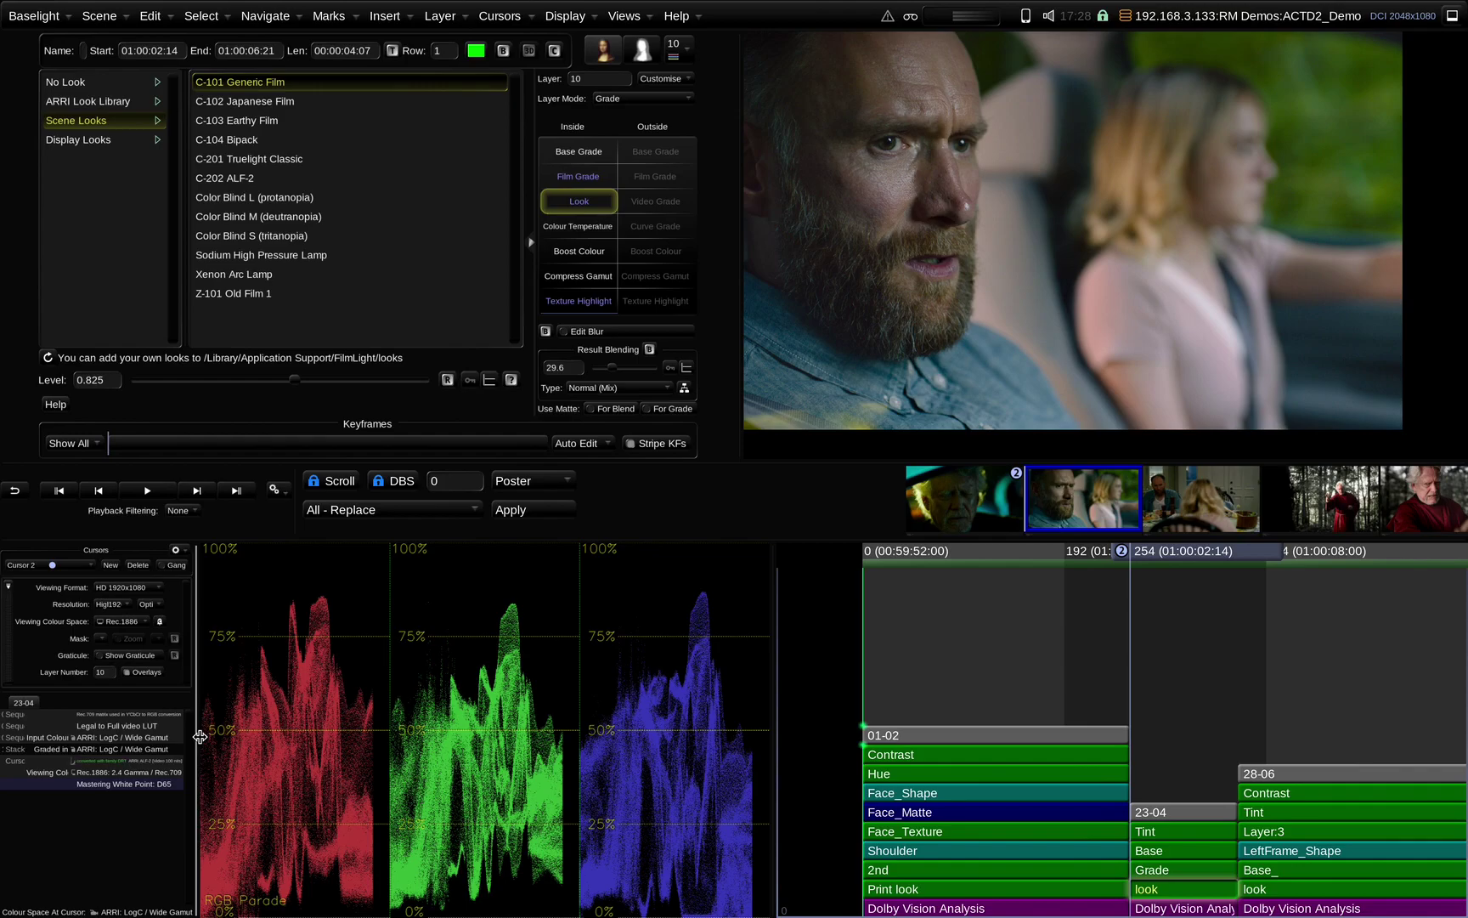
pyautogui.click(1019, 647)
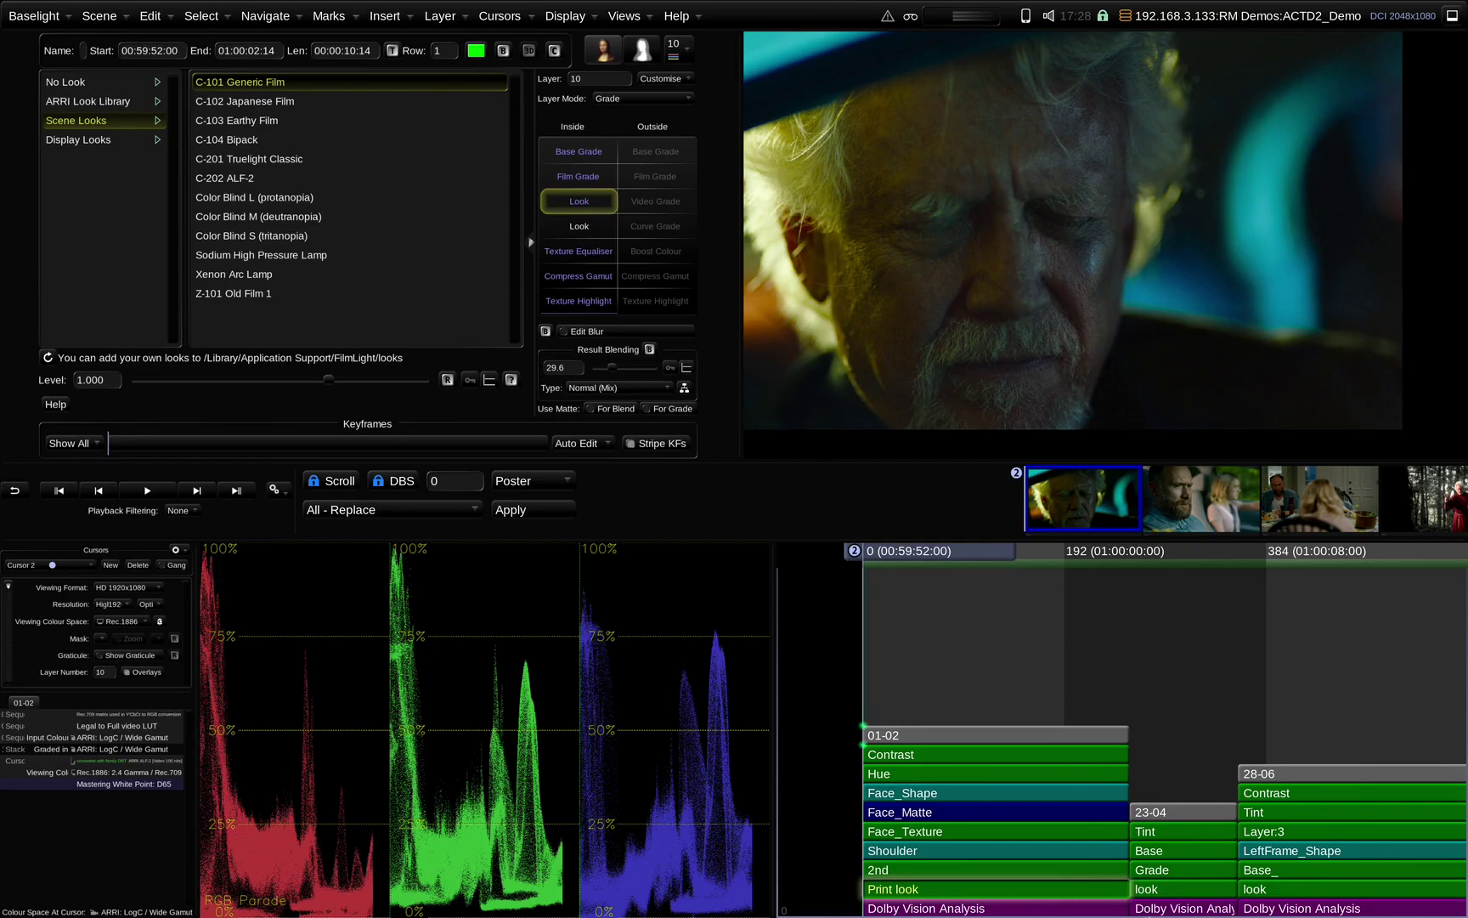
# Start the Client View service from the top bar and acknowledge its address message
pyautogui.press('super+Tab')
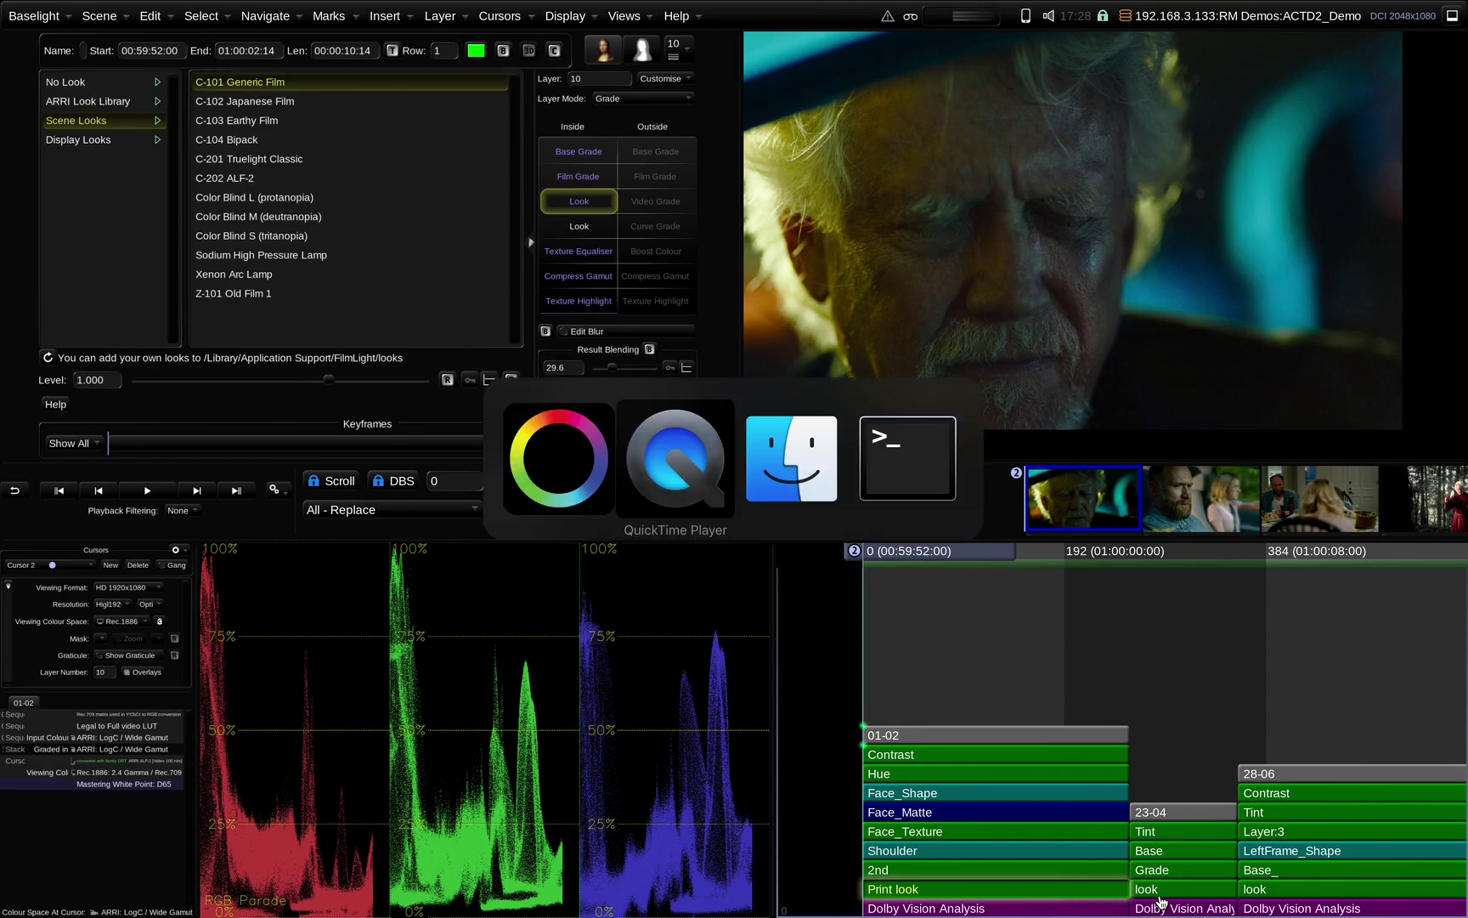
pyautogui.press('Escape')
pyautogui.press('Down')
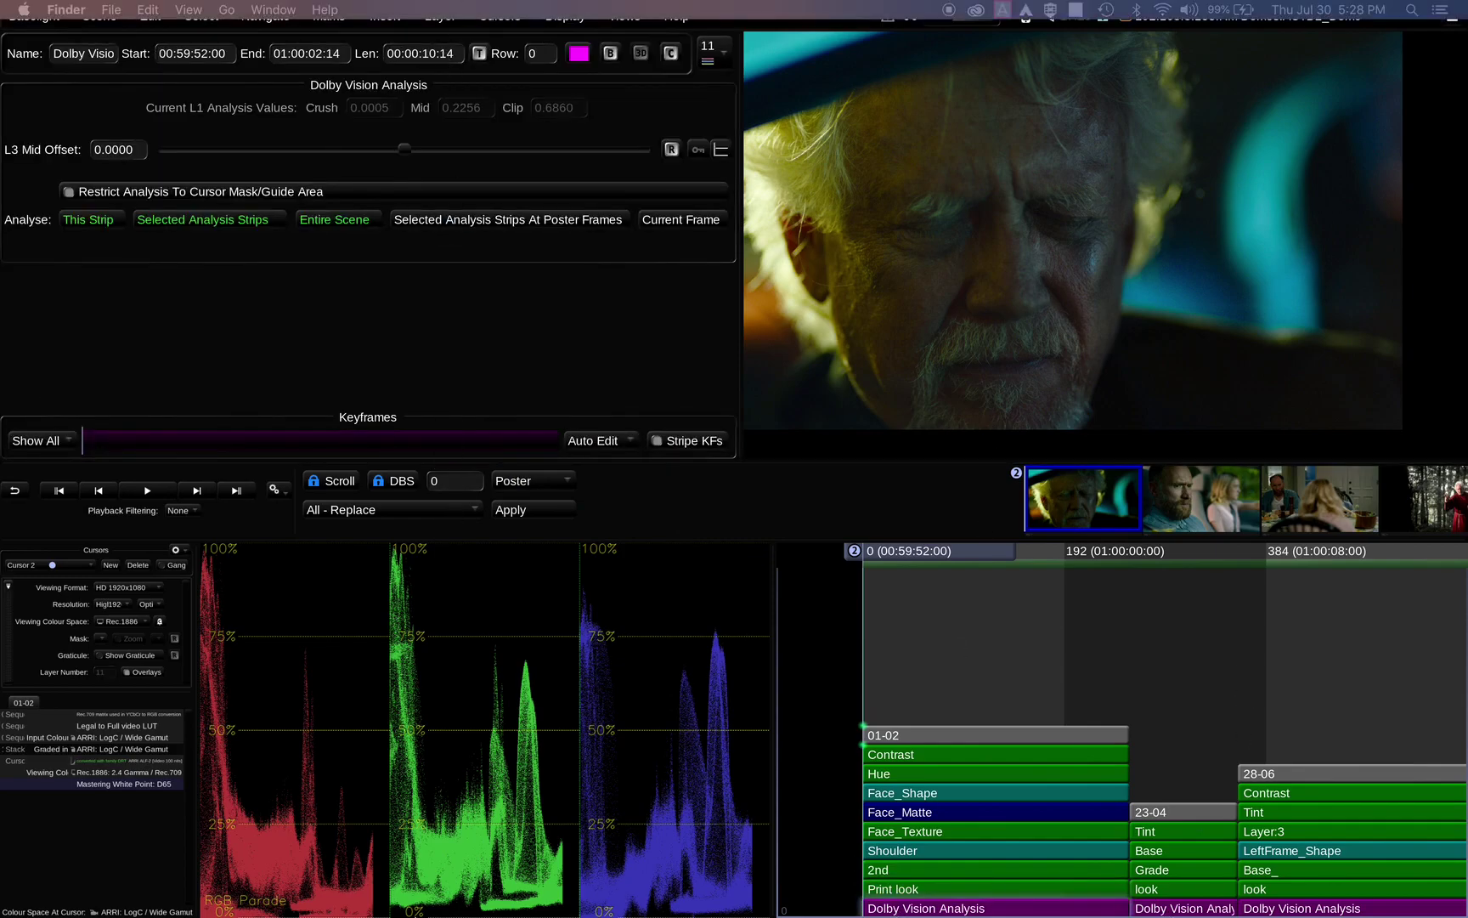
pyautogui.moveTo(441, 909)
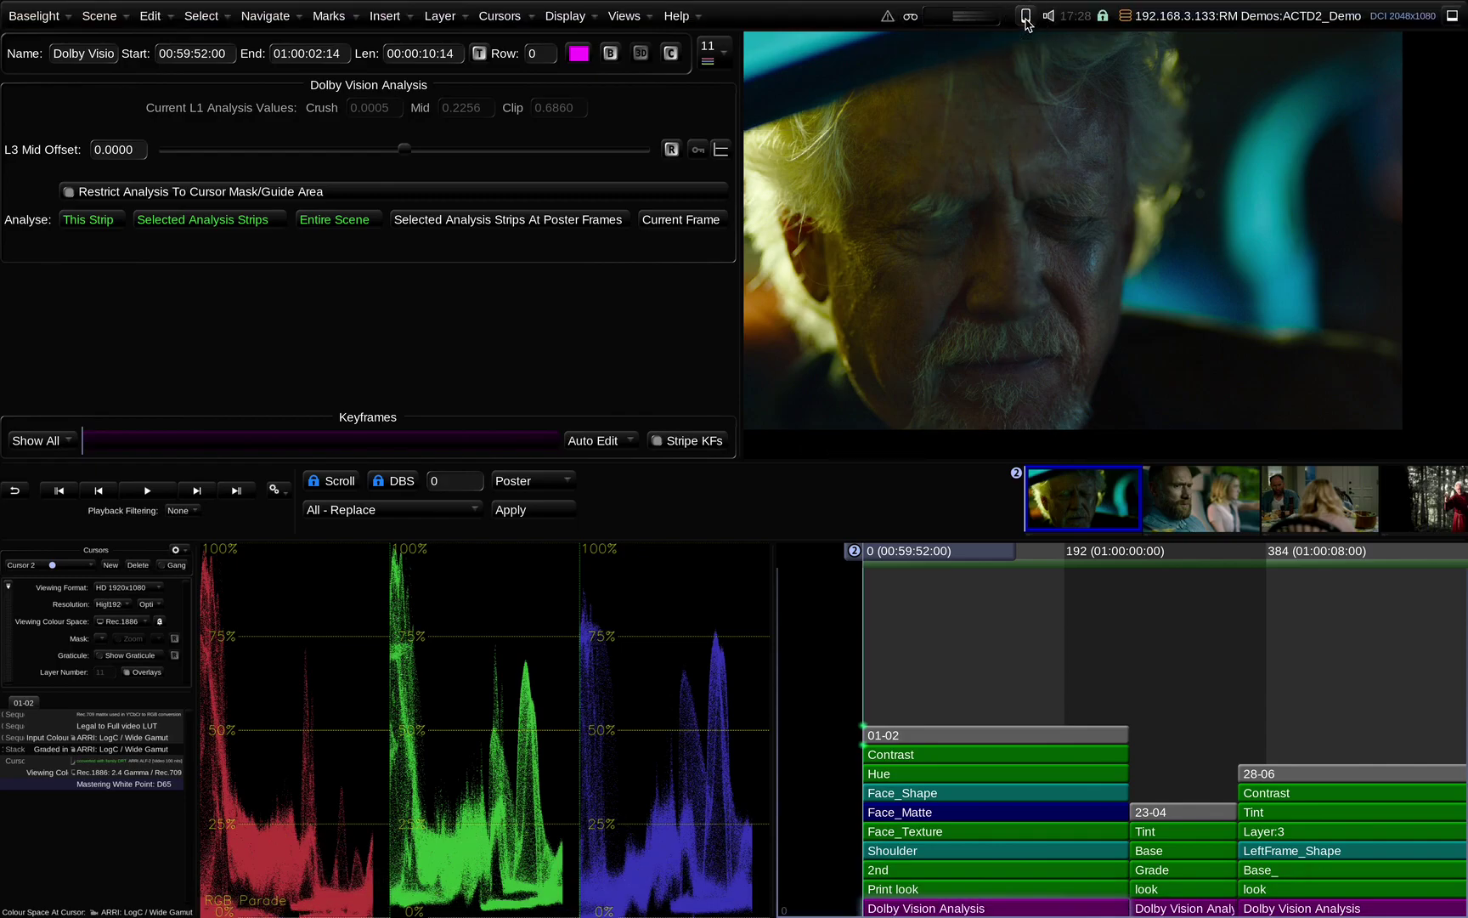
pyautogui.click(1026, 17)
pyautogui.click(1050, 64)
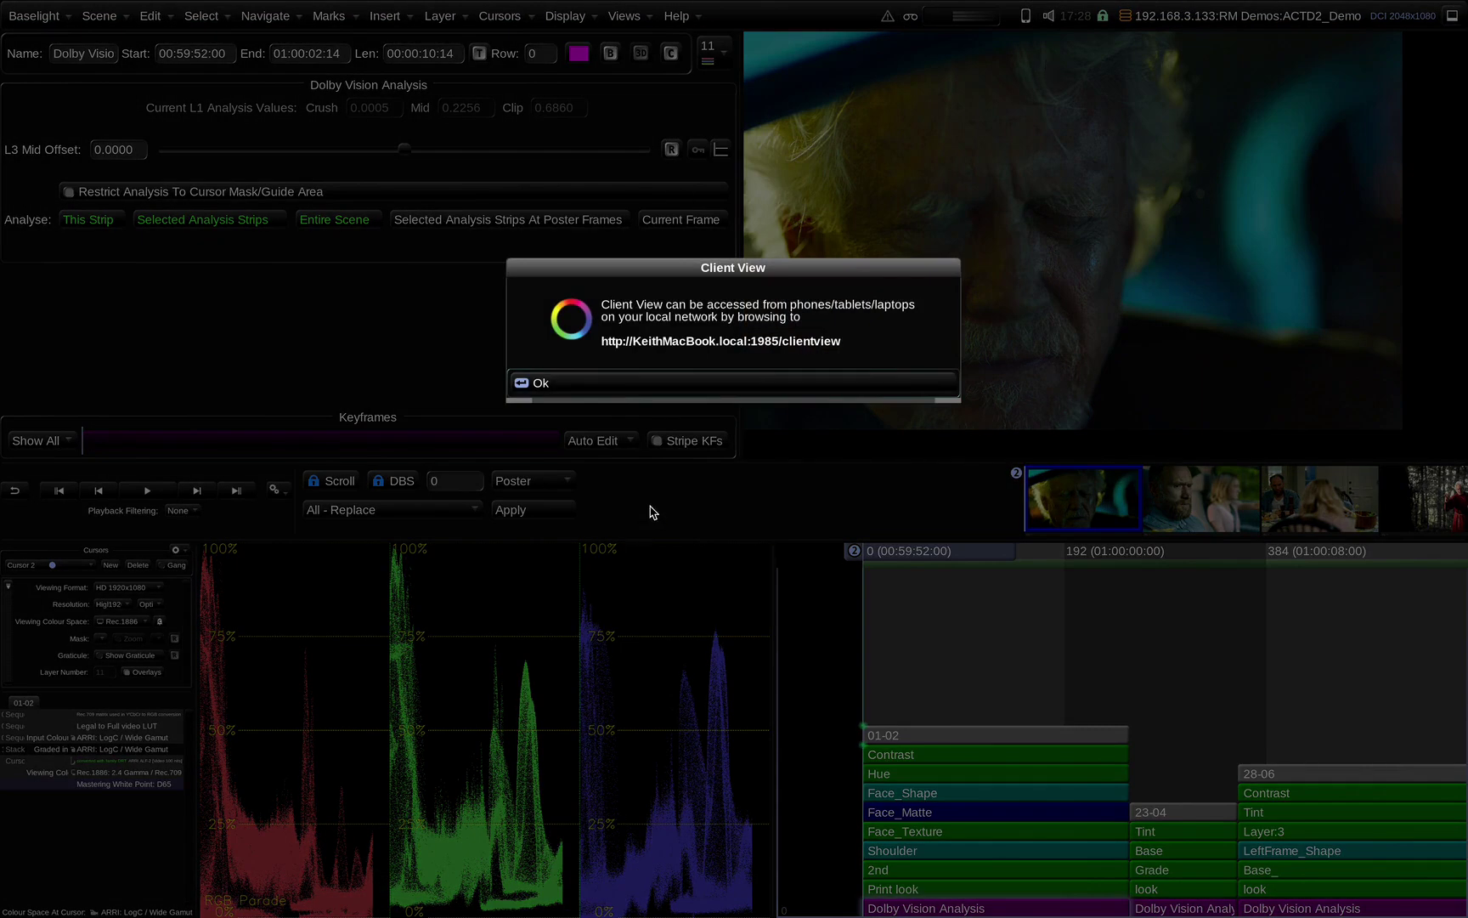
pyautogui.click(669, 387)
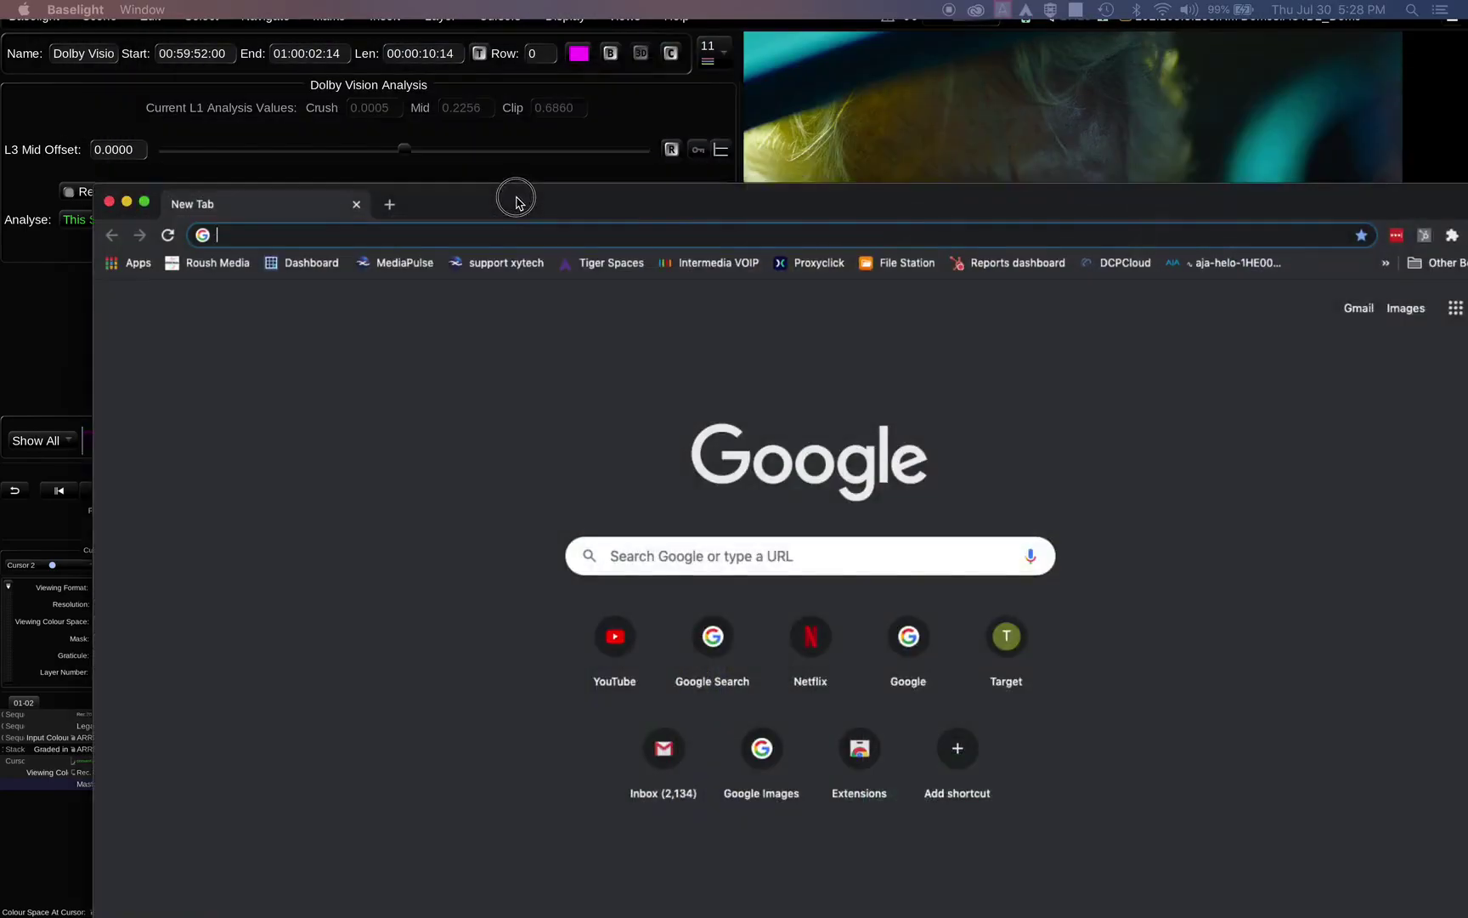
# Log in to the Client View page in the browser with the username
pyautogui.write('keith')
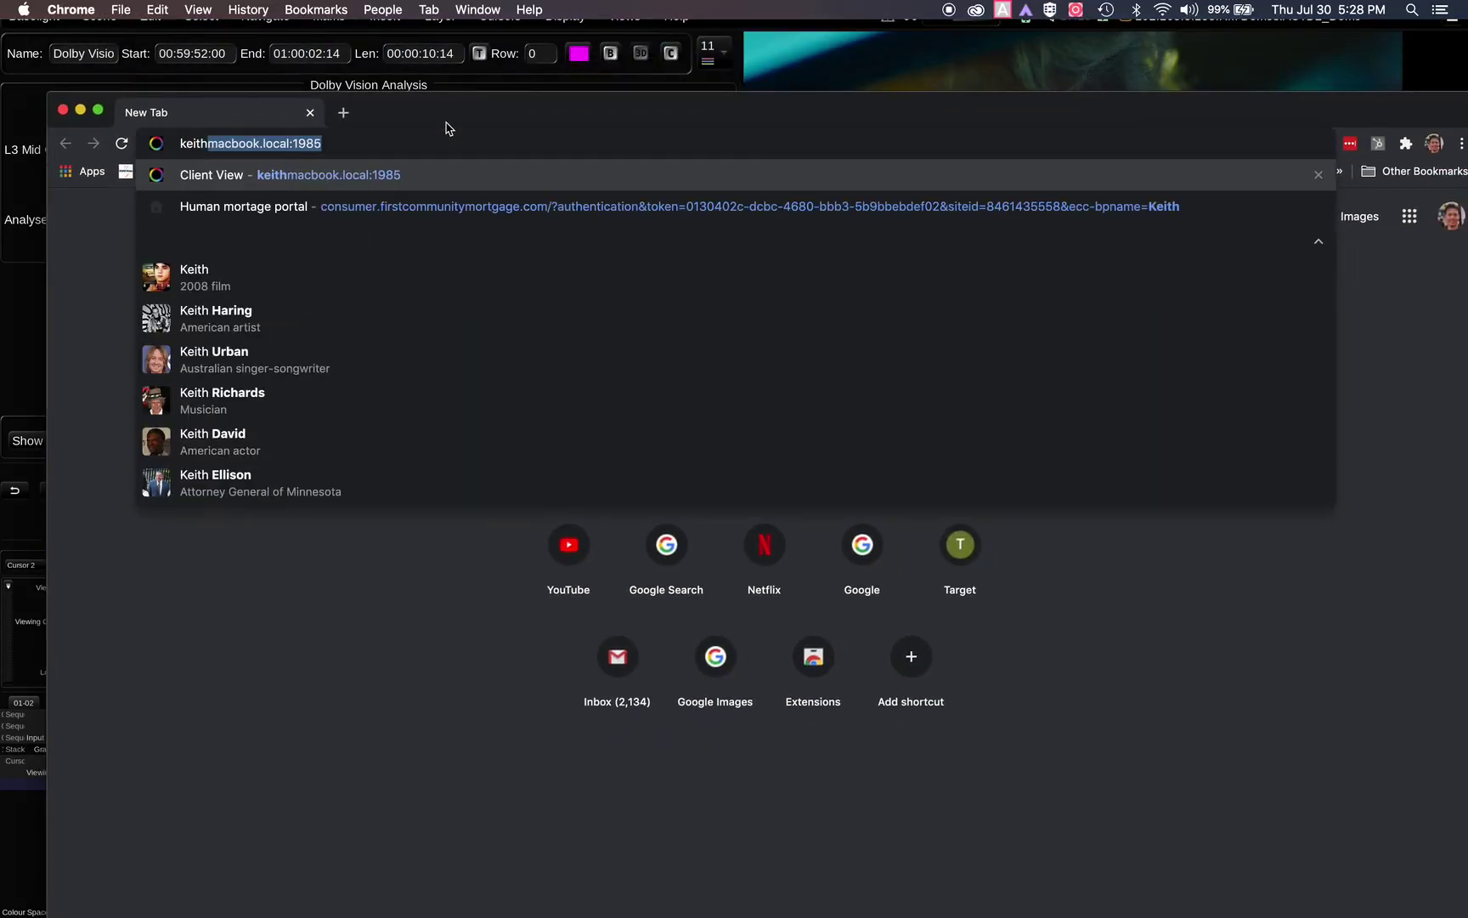
pyautogui.press('Return')
pyautogui.moveTo(447, 127); pyautogui.dragTo(412, 59)
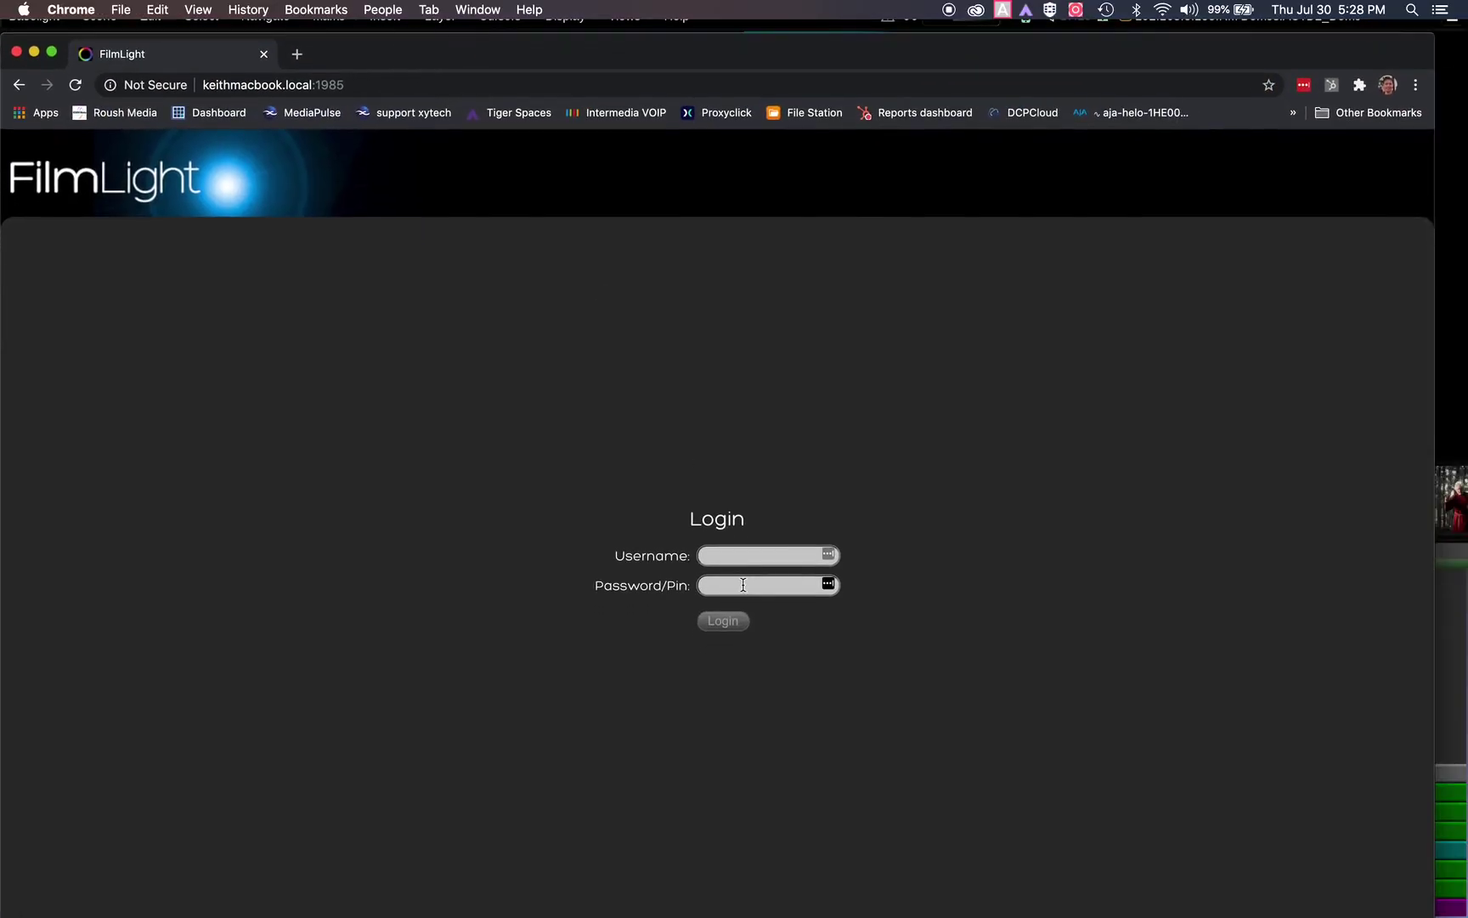
pyautogui.click(760, 555)
pyautogui.write('keith')
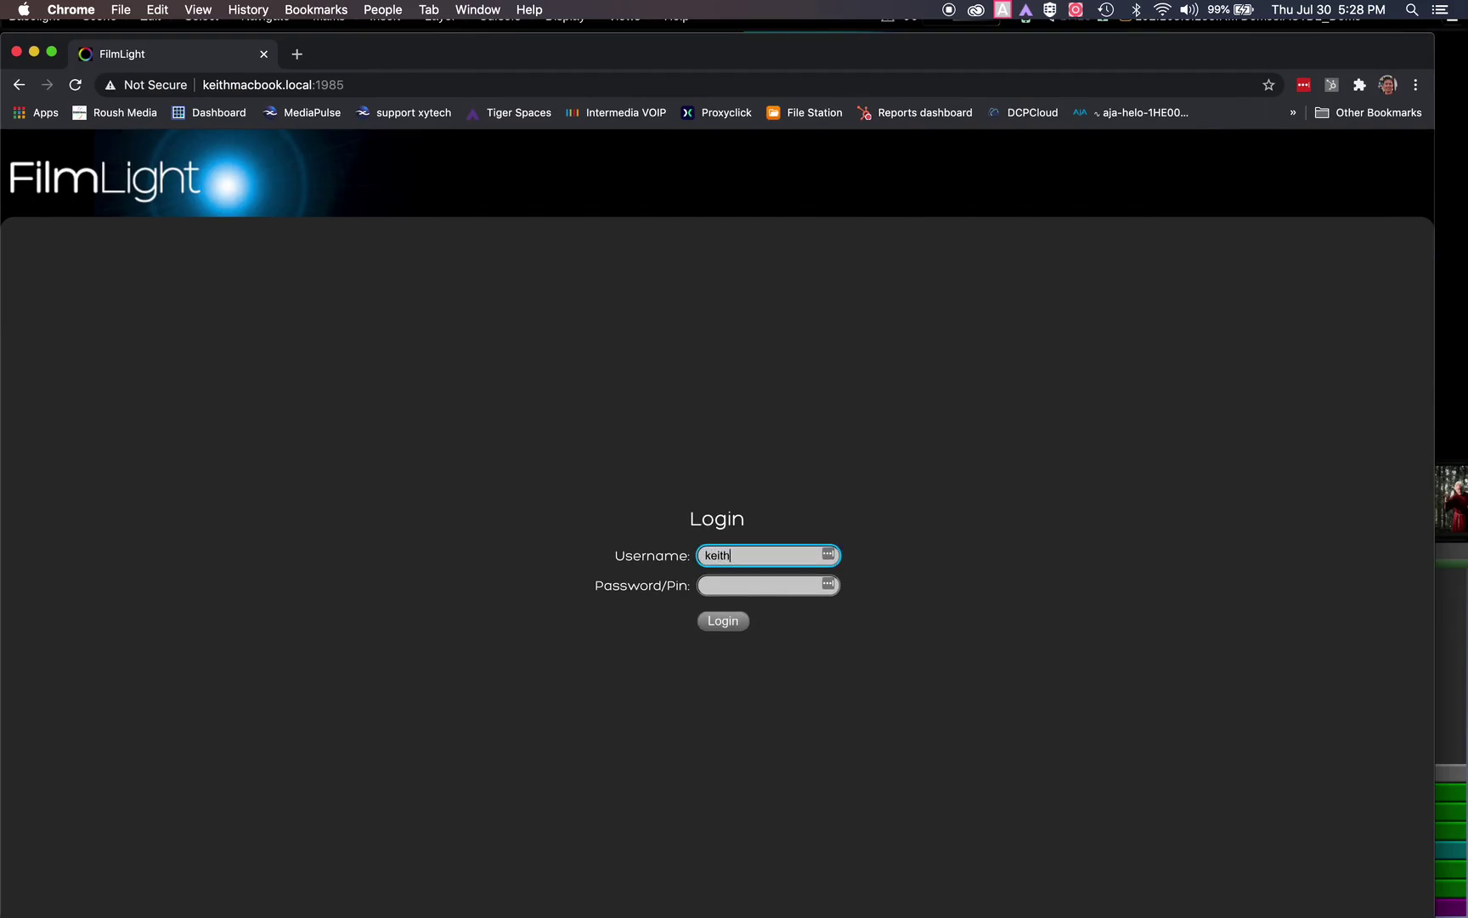
pyautogui.press('Return')
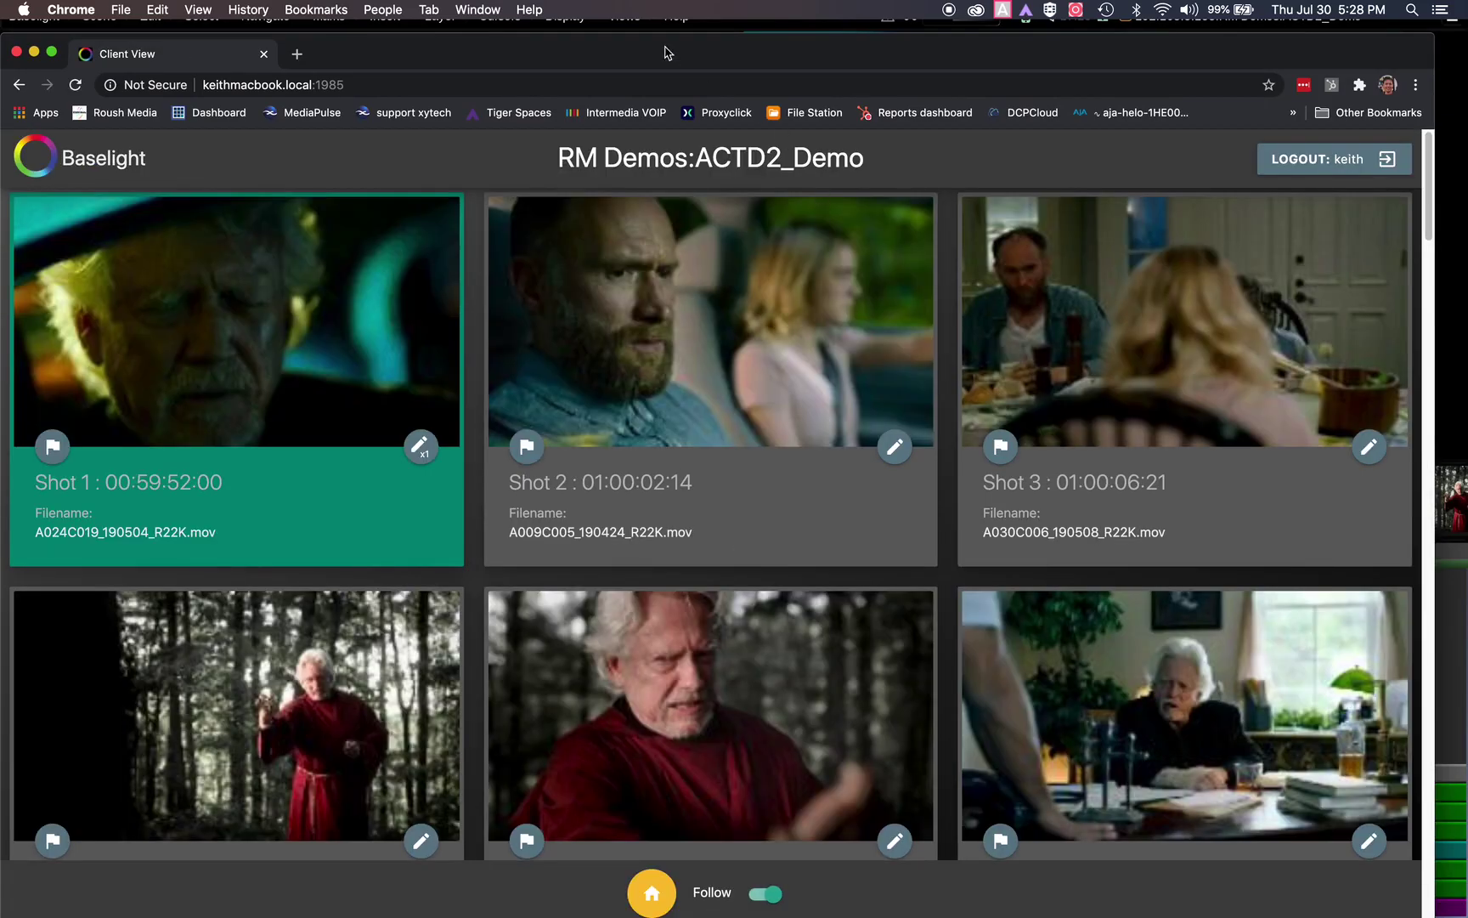
pyautogui.moveTo(667, 54); pyautogui.dragTo(670, 42)
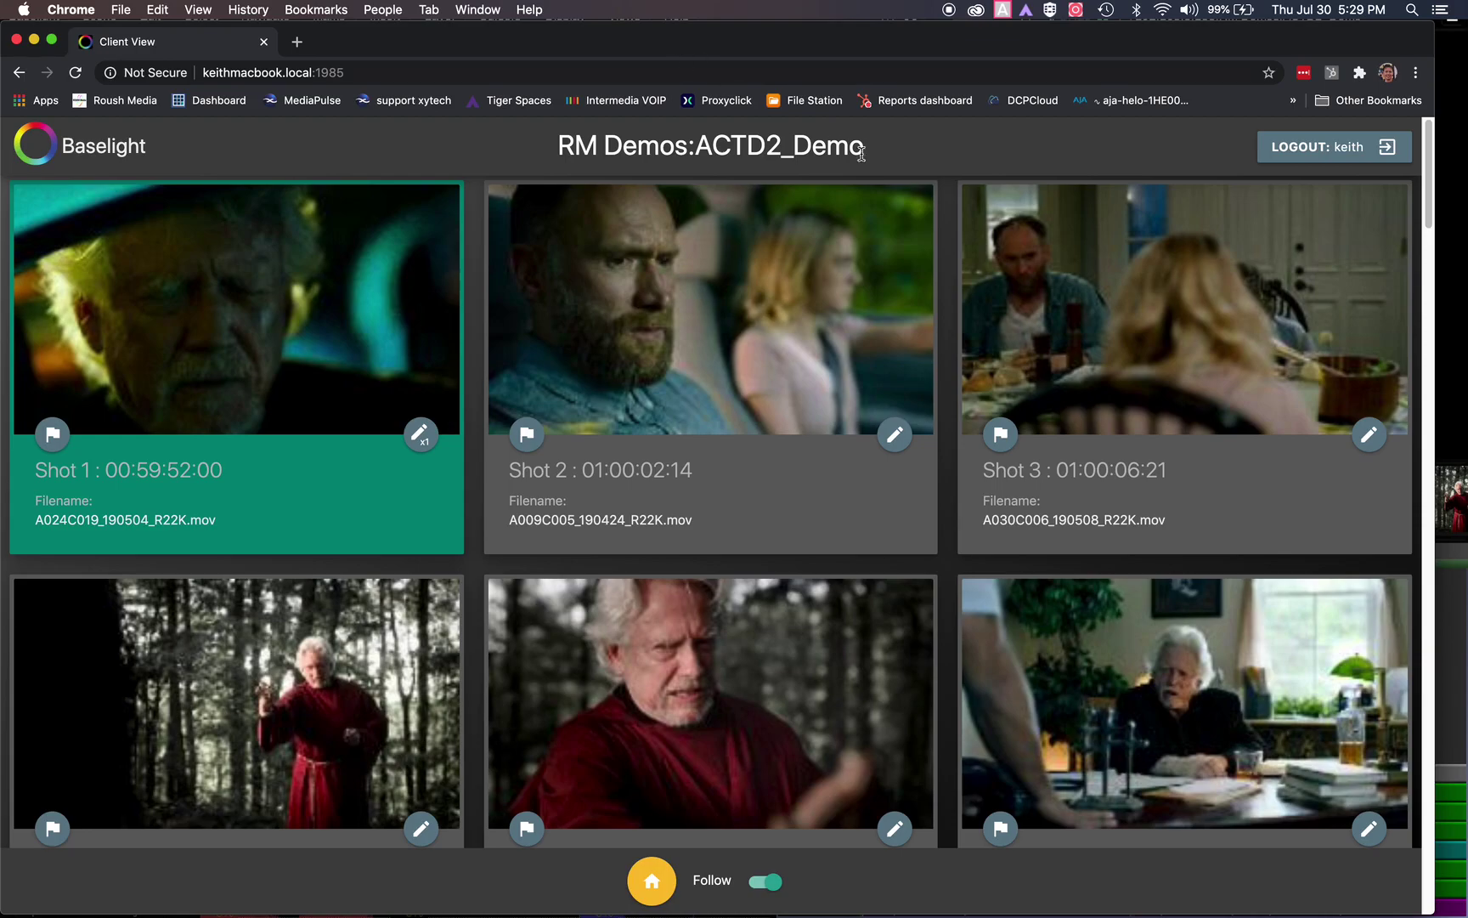
# Check Shot 10's details and client notes, then minimise the browser back to Baselight
pyautogui.scroll(-6, 731, 697)
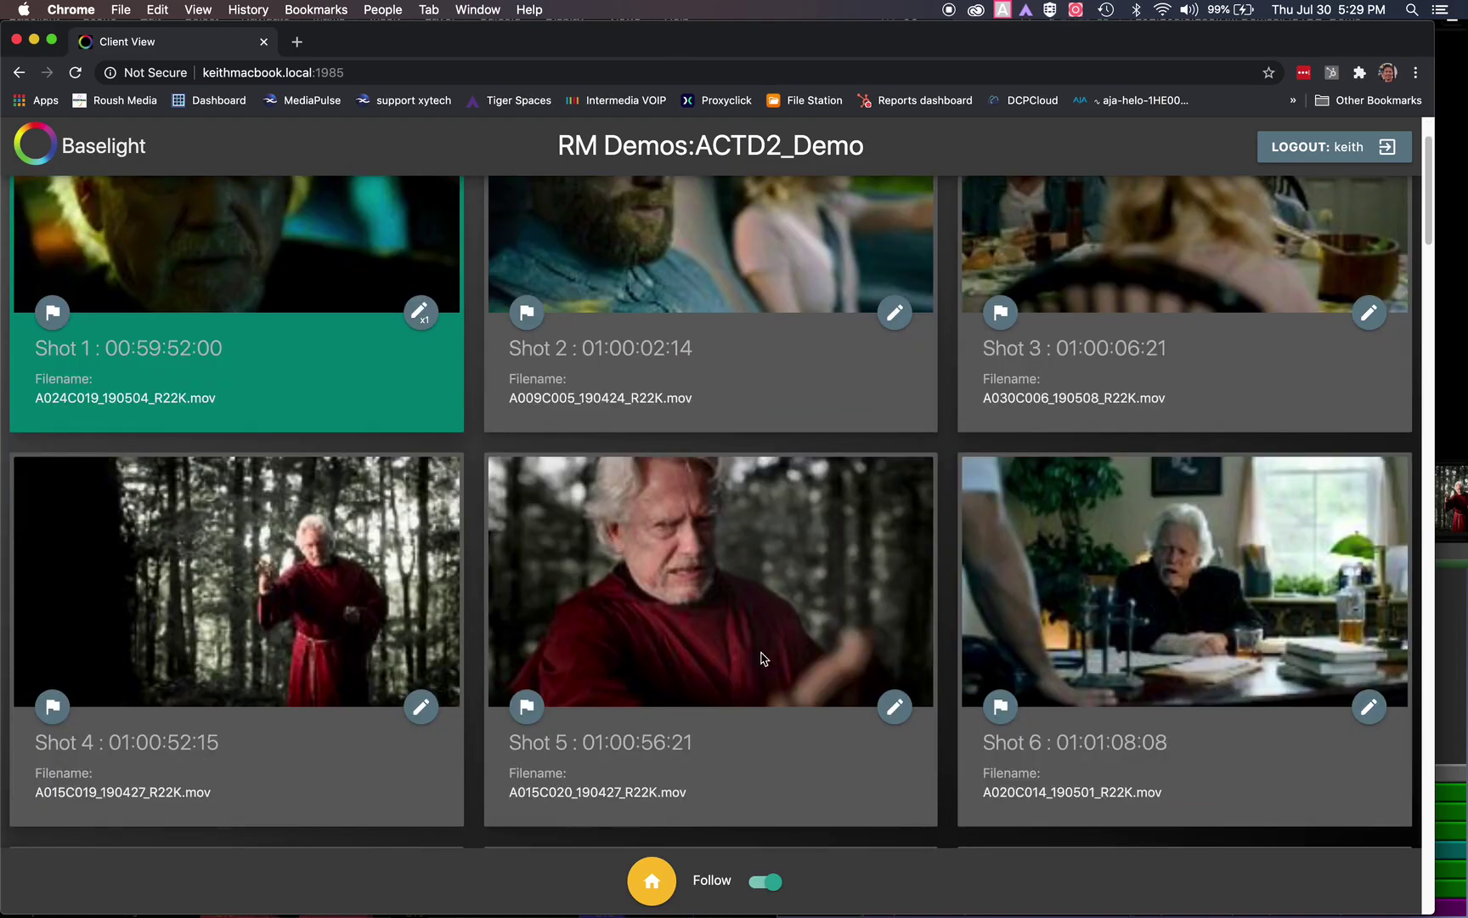
pyautogui.scroll(-5, 756, 644)
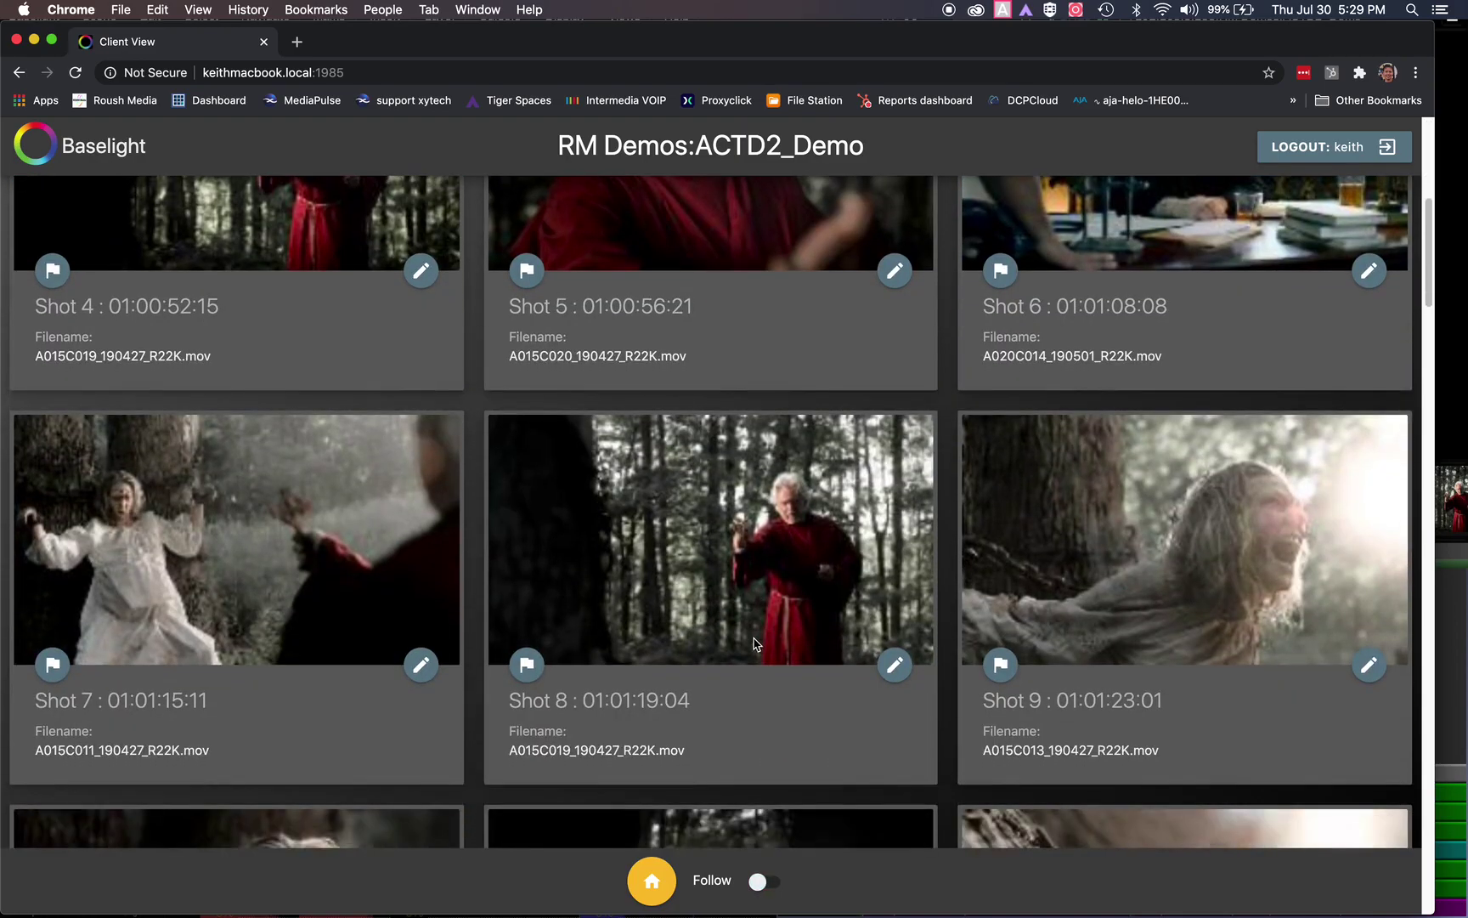
pyautogui.click(325, 660)
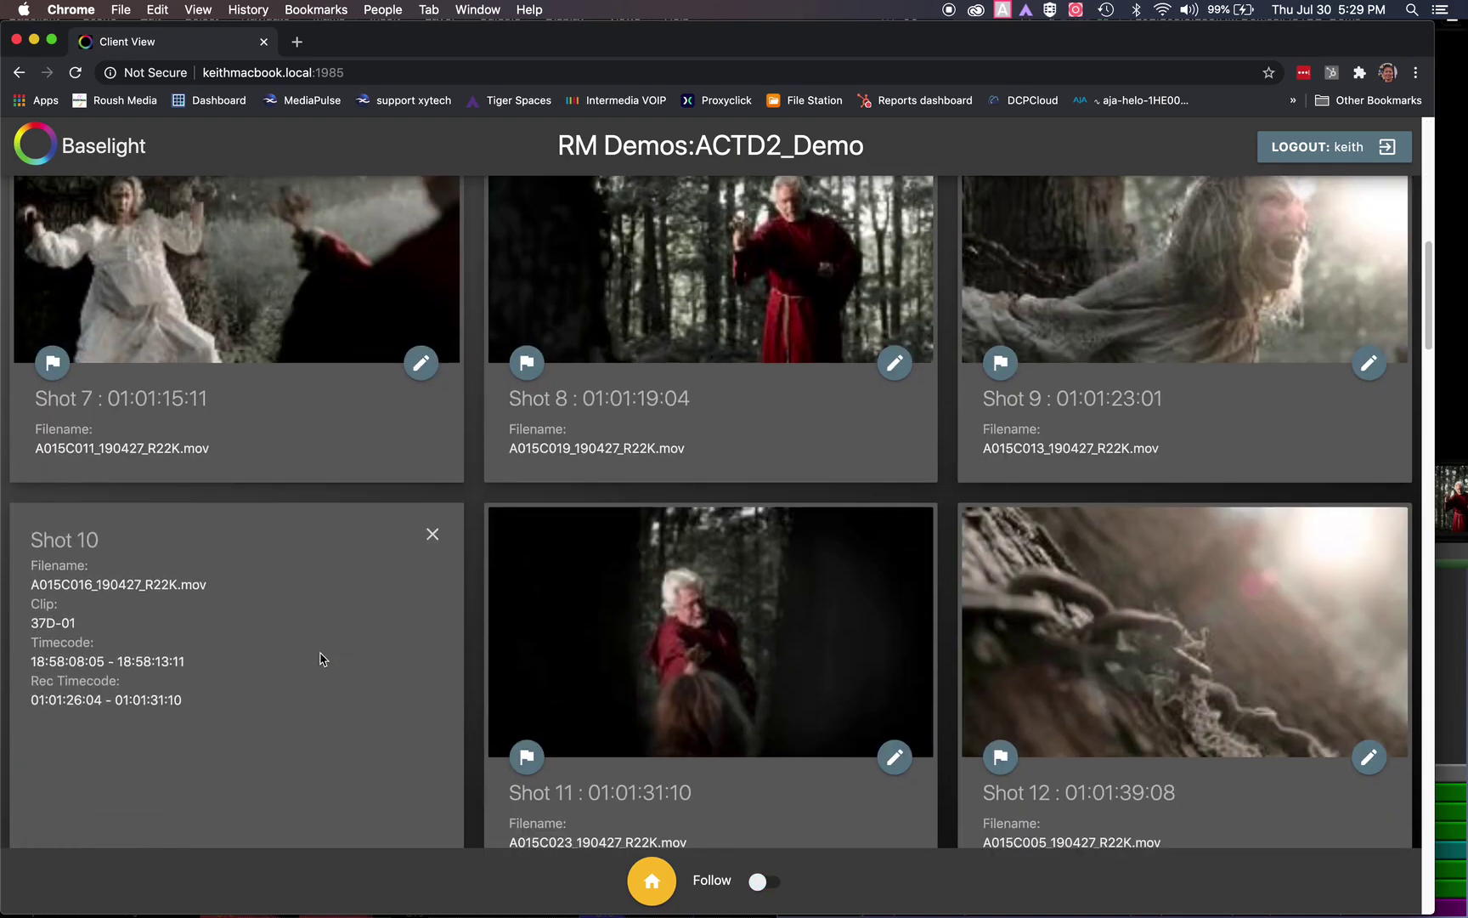
pyautogui.click(432, 550)
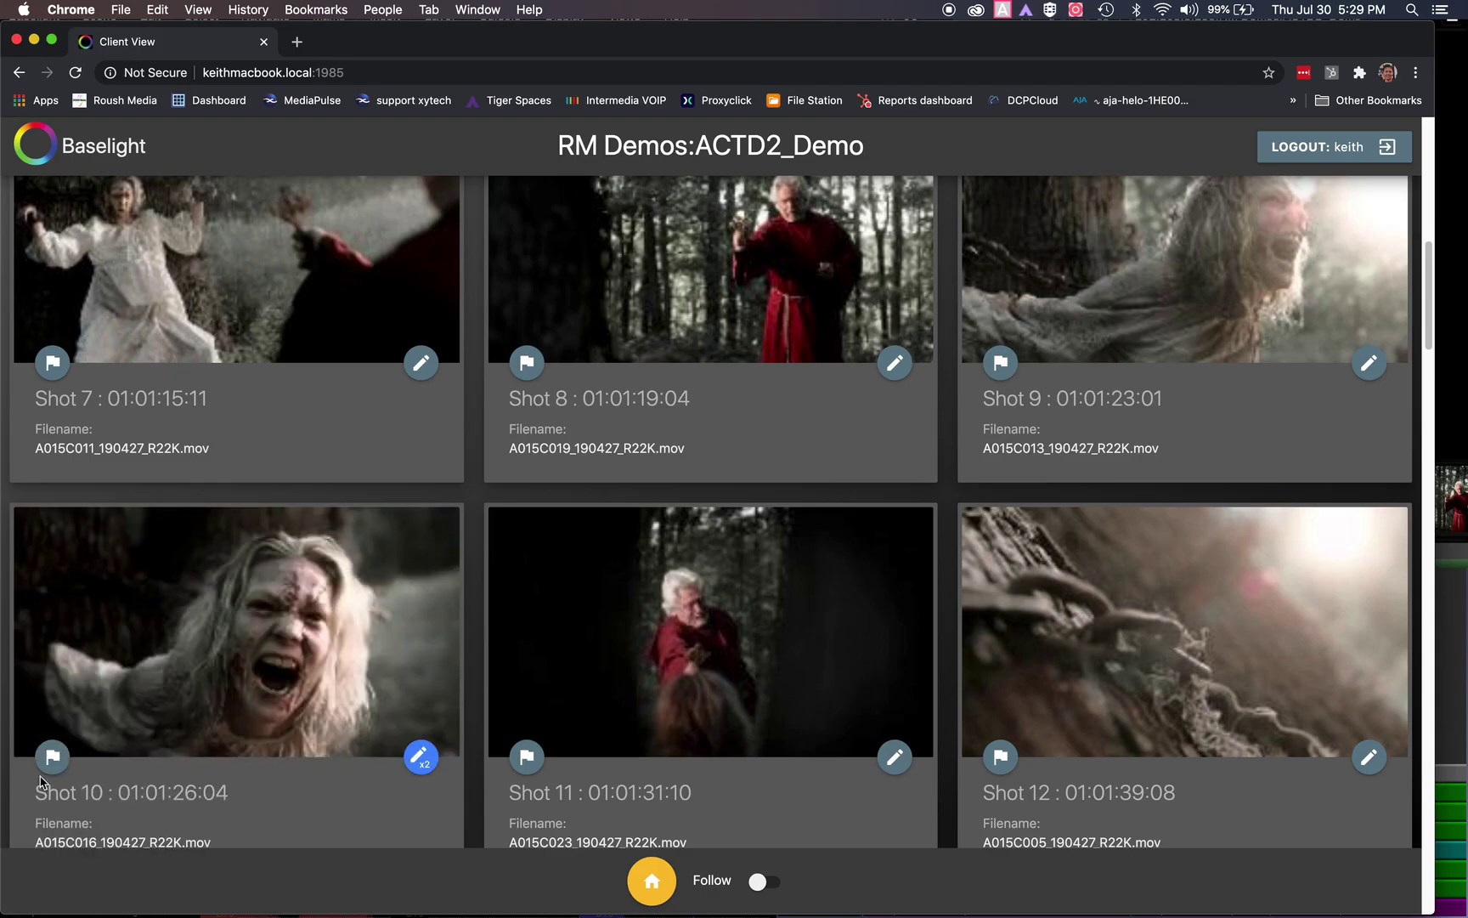
pyautogui.click(421, 755)
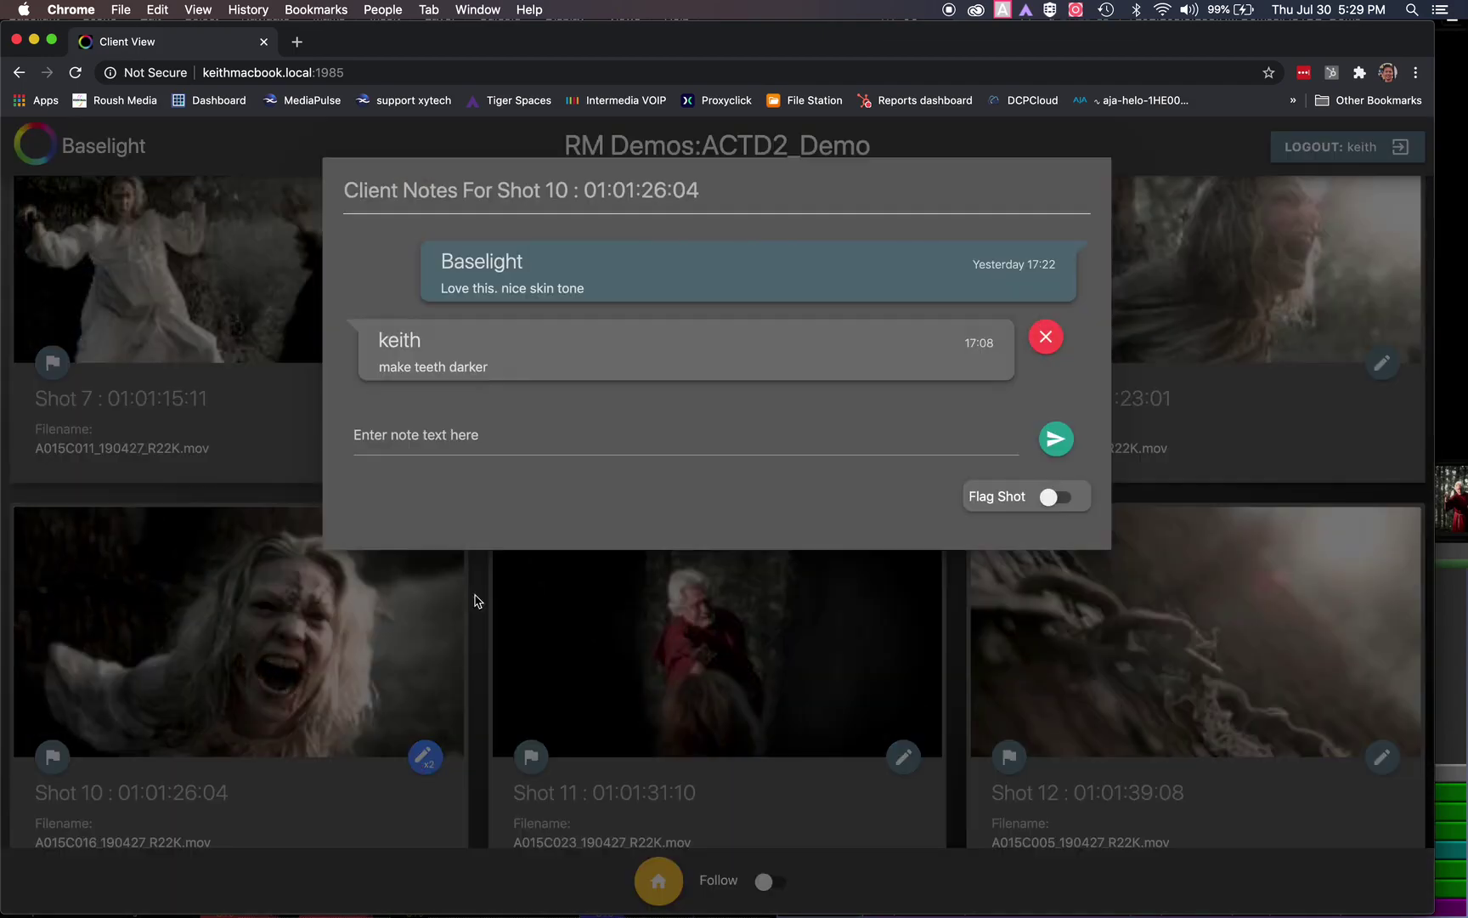
pyautogui.click(486, 427)
pyautogui.click(652, 437)
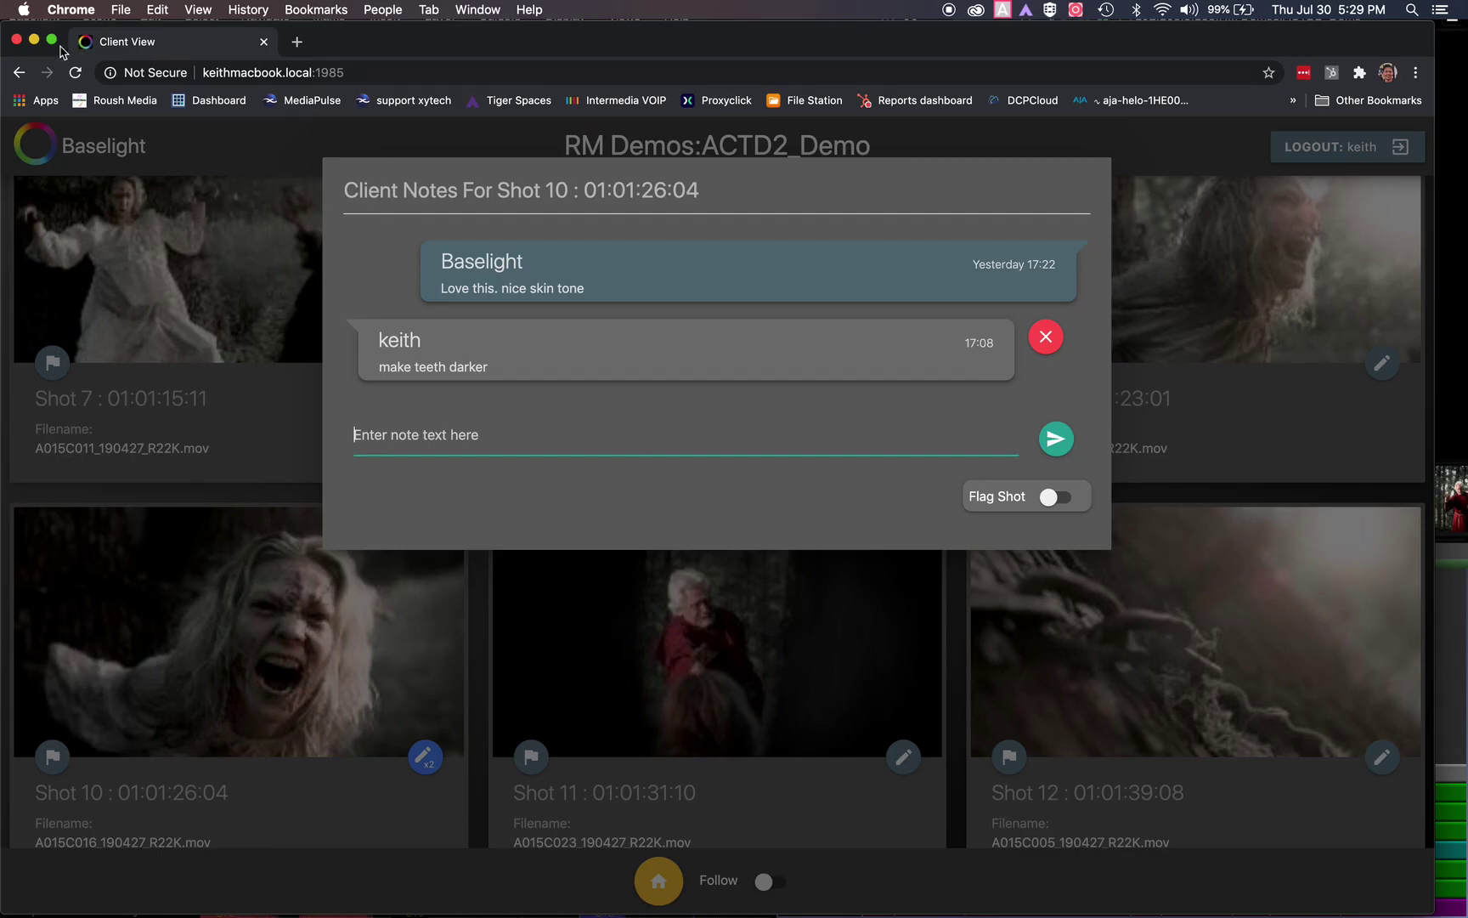
pyautogui.click(34, 40)
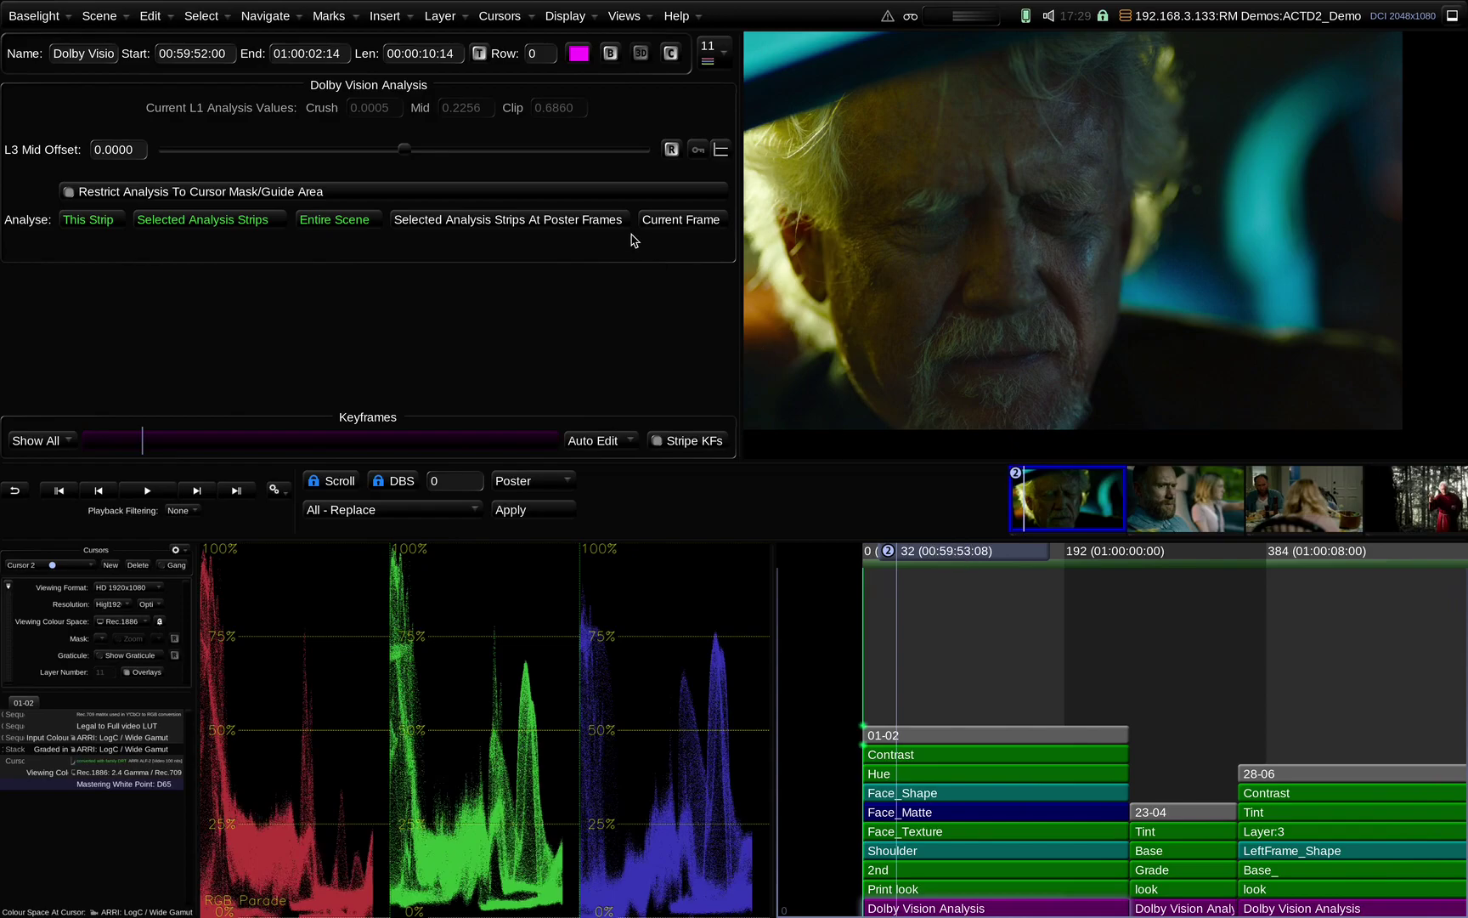
# Open the Shots view and show the client notes for event 10
pyautogui.click(625, 16)
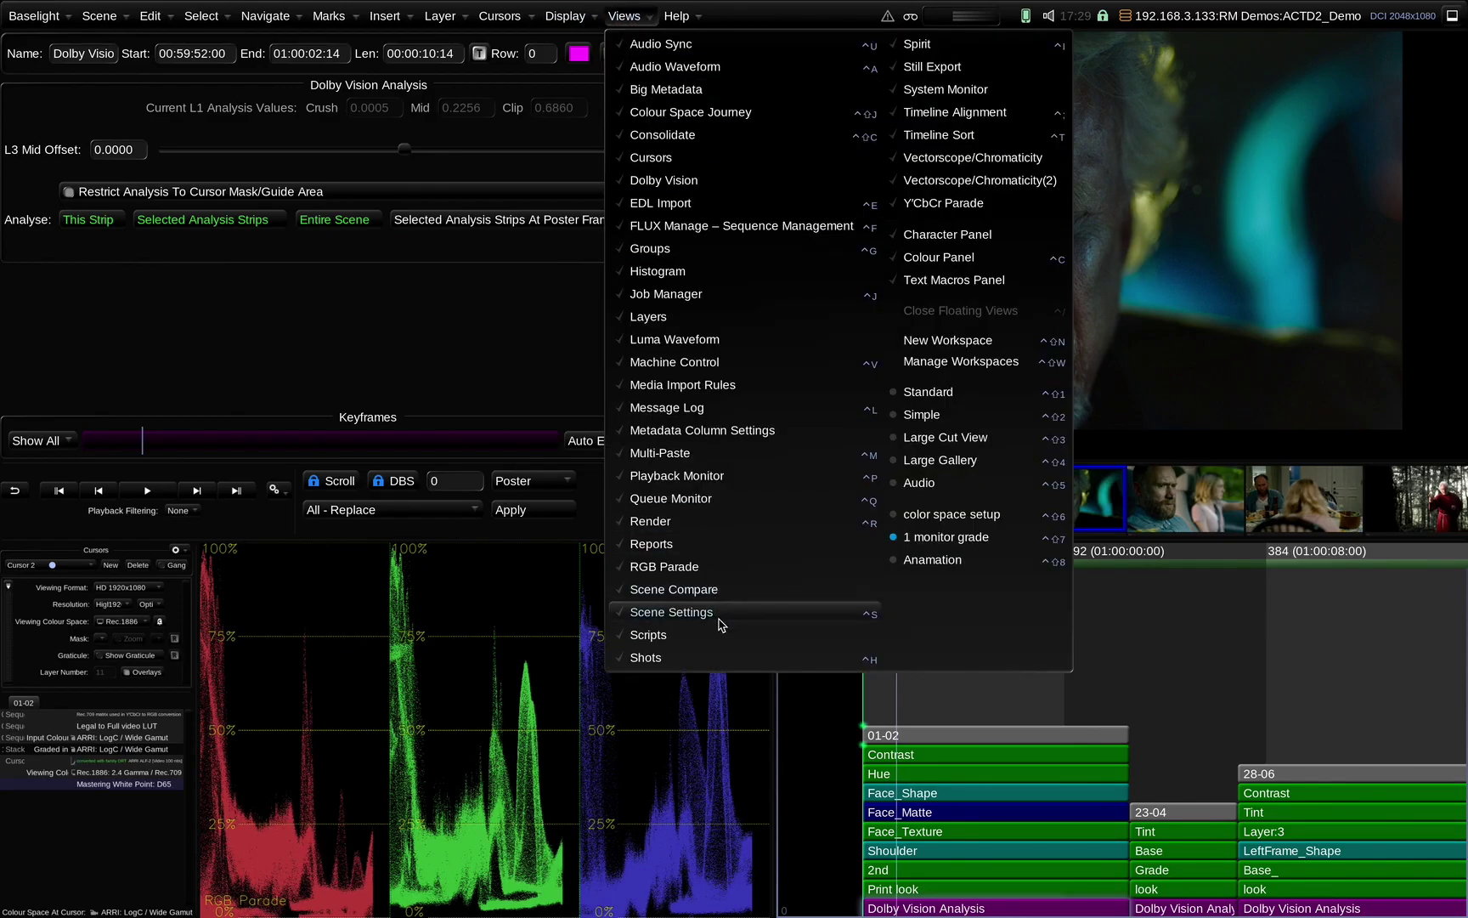
pyautogui.click(700, 659)
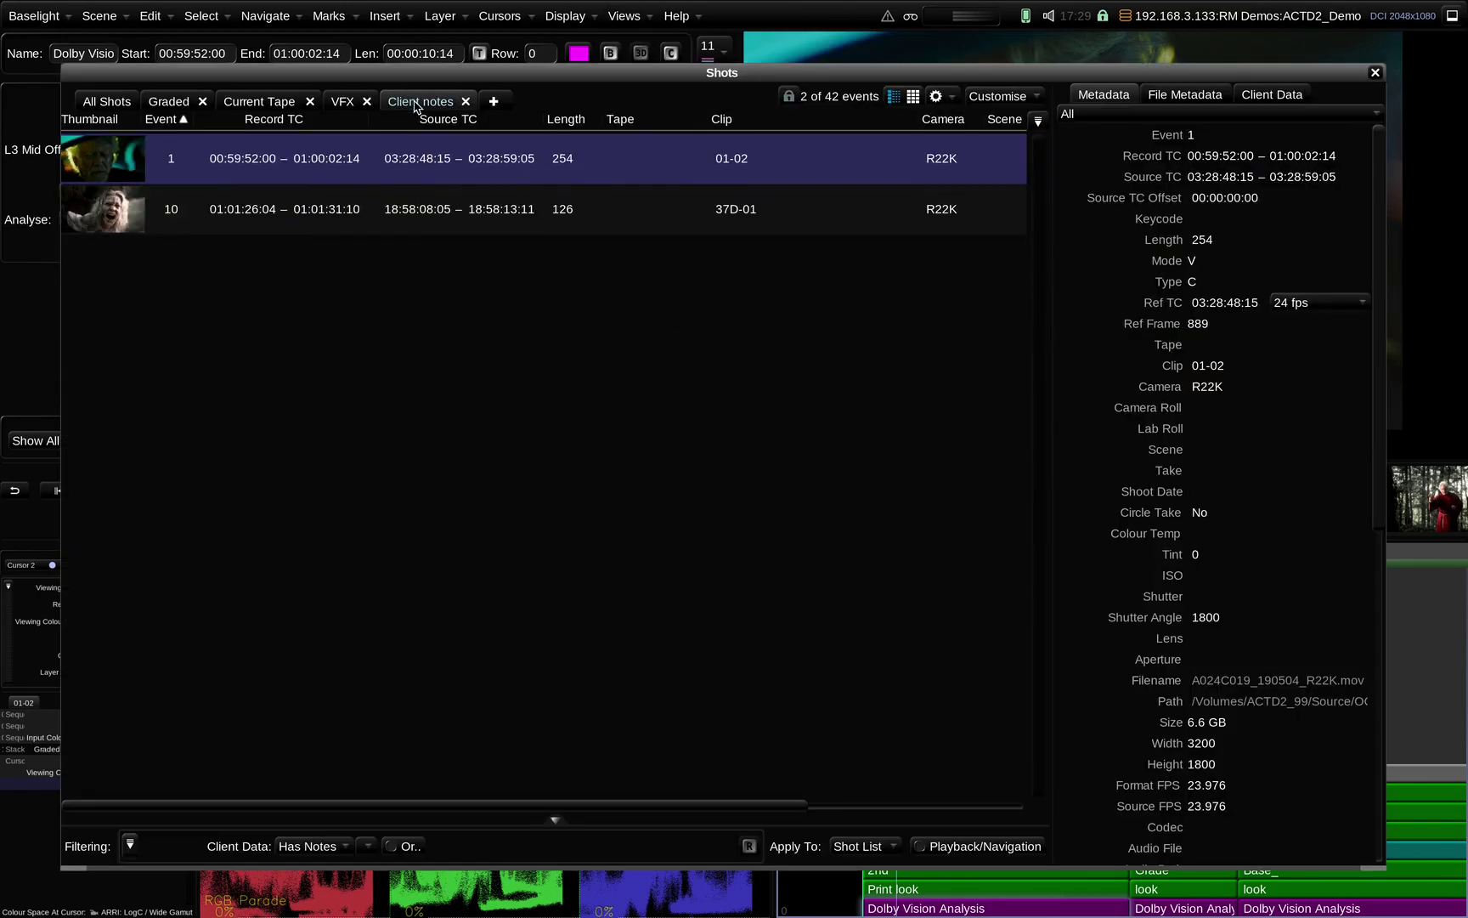
pyautogui.moveTo(642, 65); pyautogui.dragTo(644, 63)
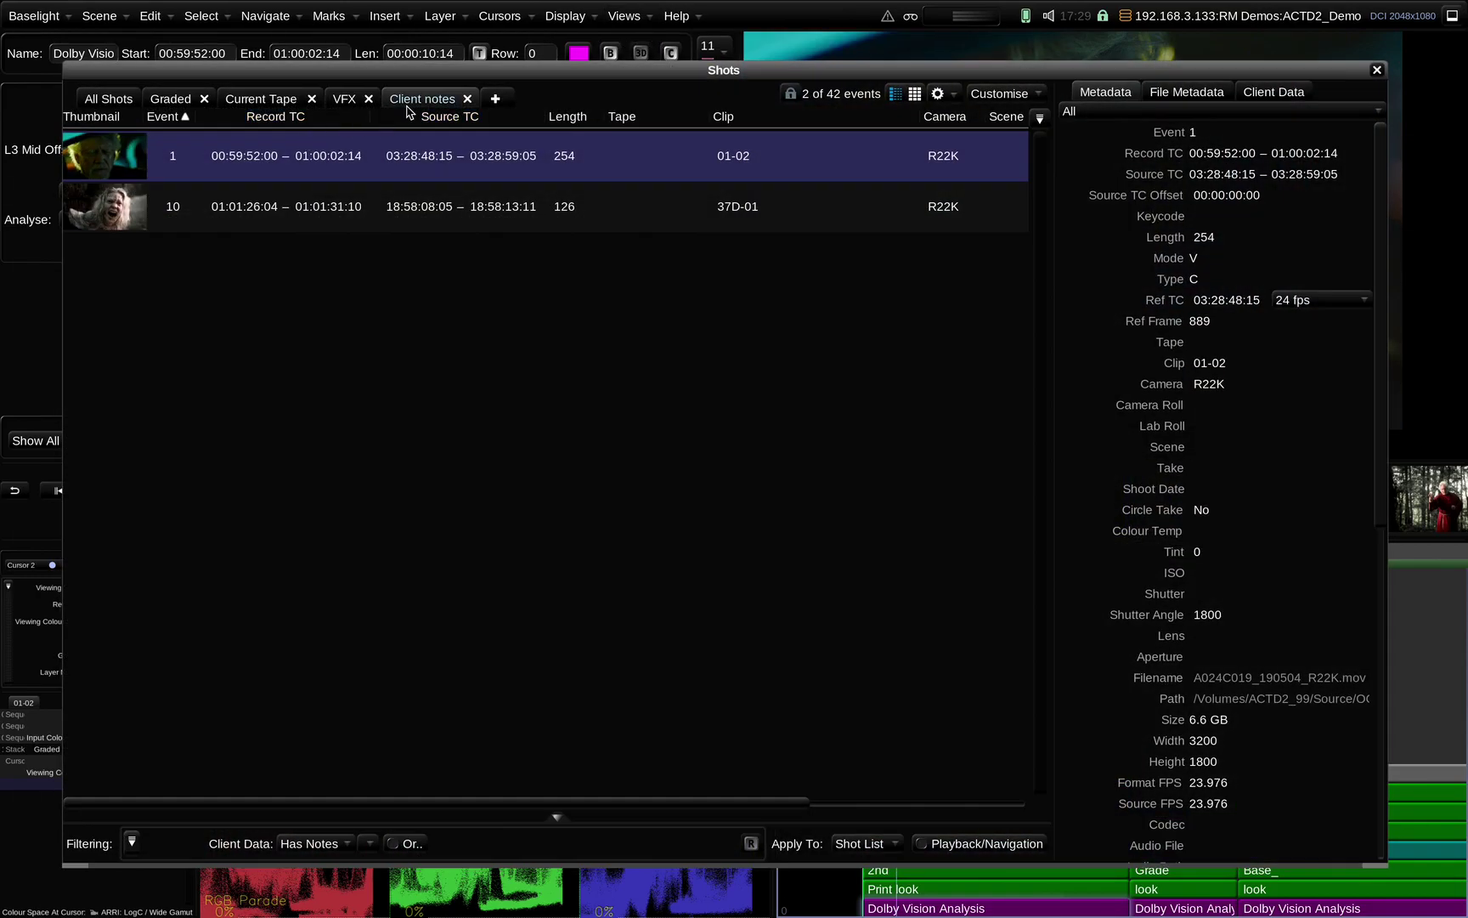
pyautogui.click(103, 211)
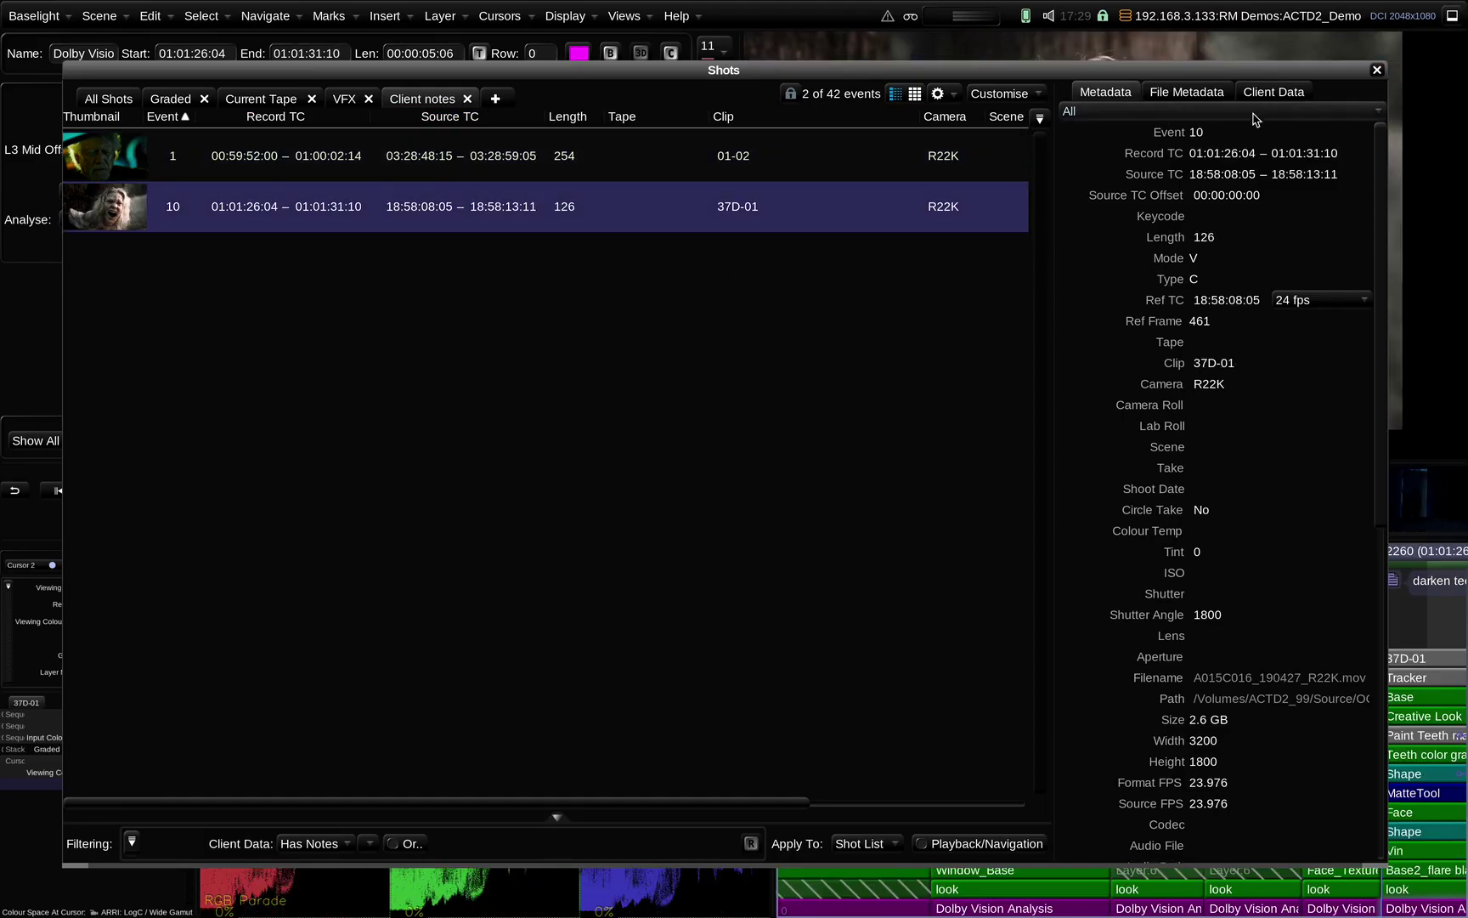
pyautogui.click(1273, 92)
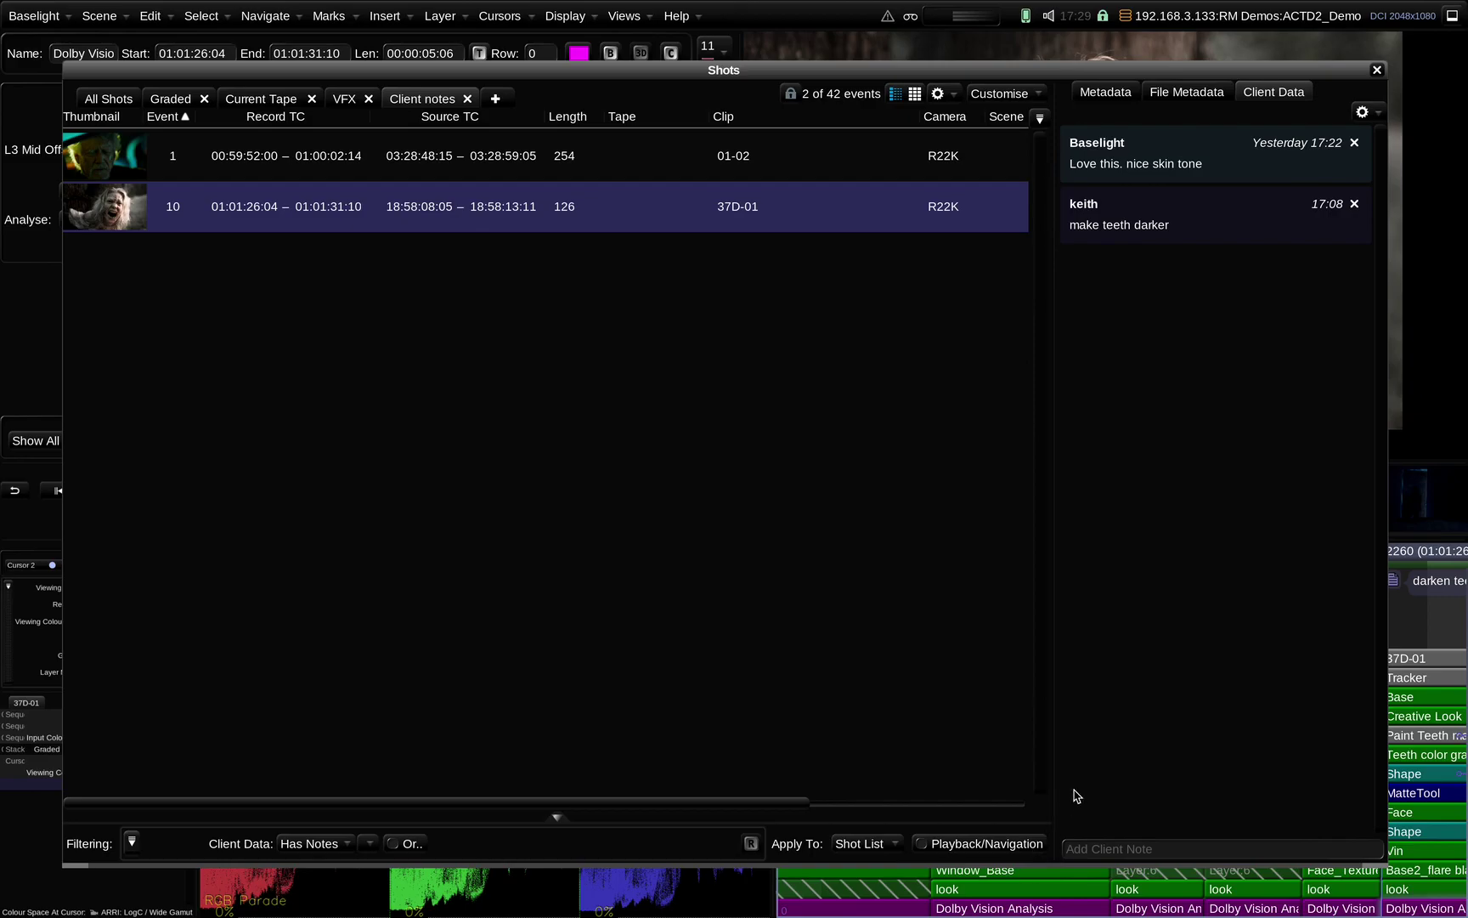
# Add the client note 'done' to event 10 and close the Shots view
pyautogui.click(1108, 848)
pyautogui.write('d')
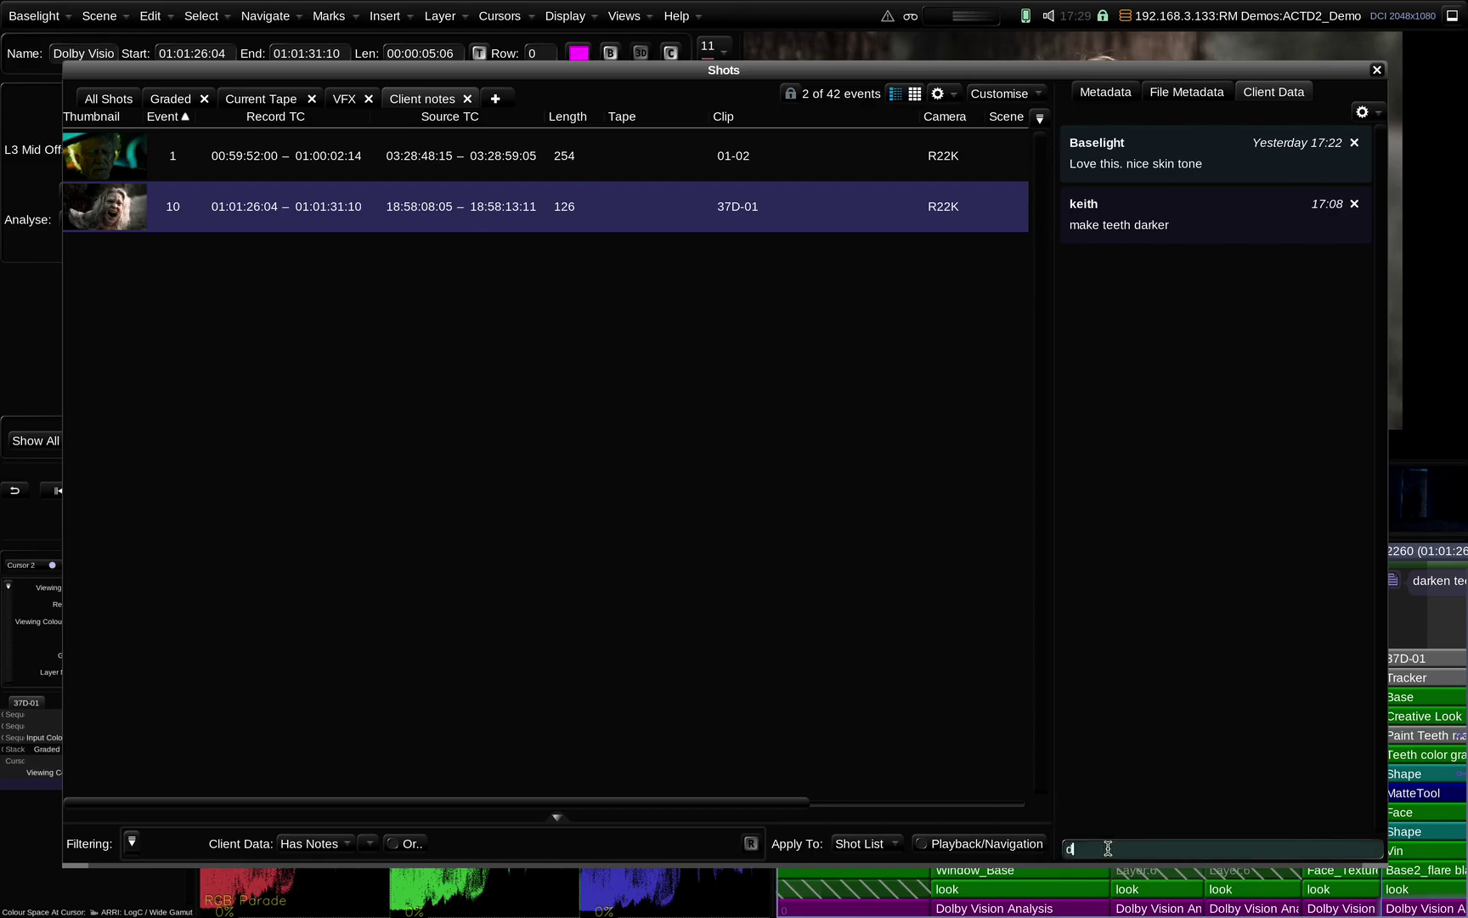
pyautogui.write('one')
pyautogui.press('Return')
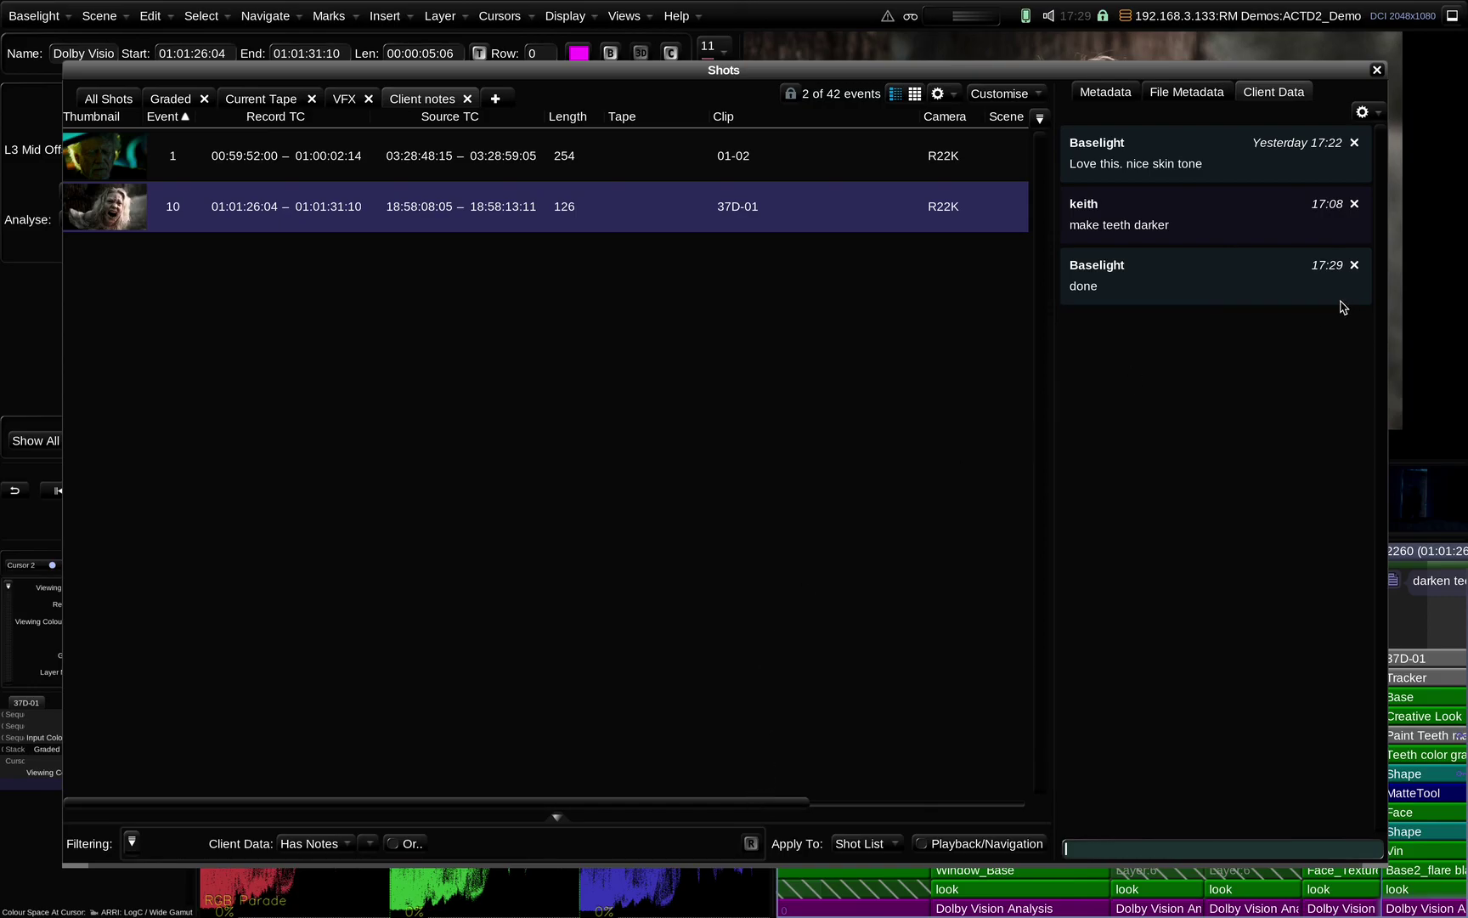
pyautogui.click(1377, 71)
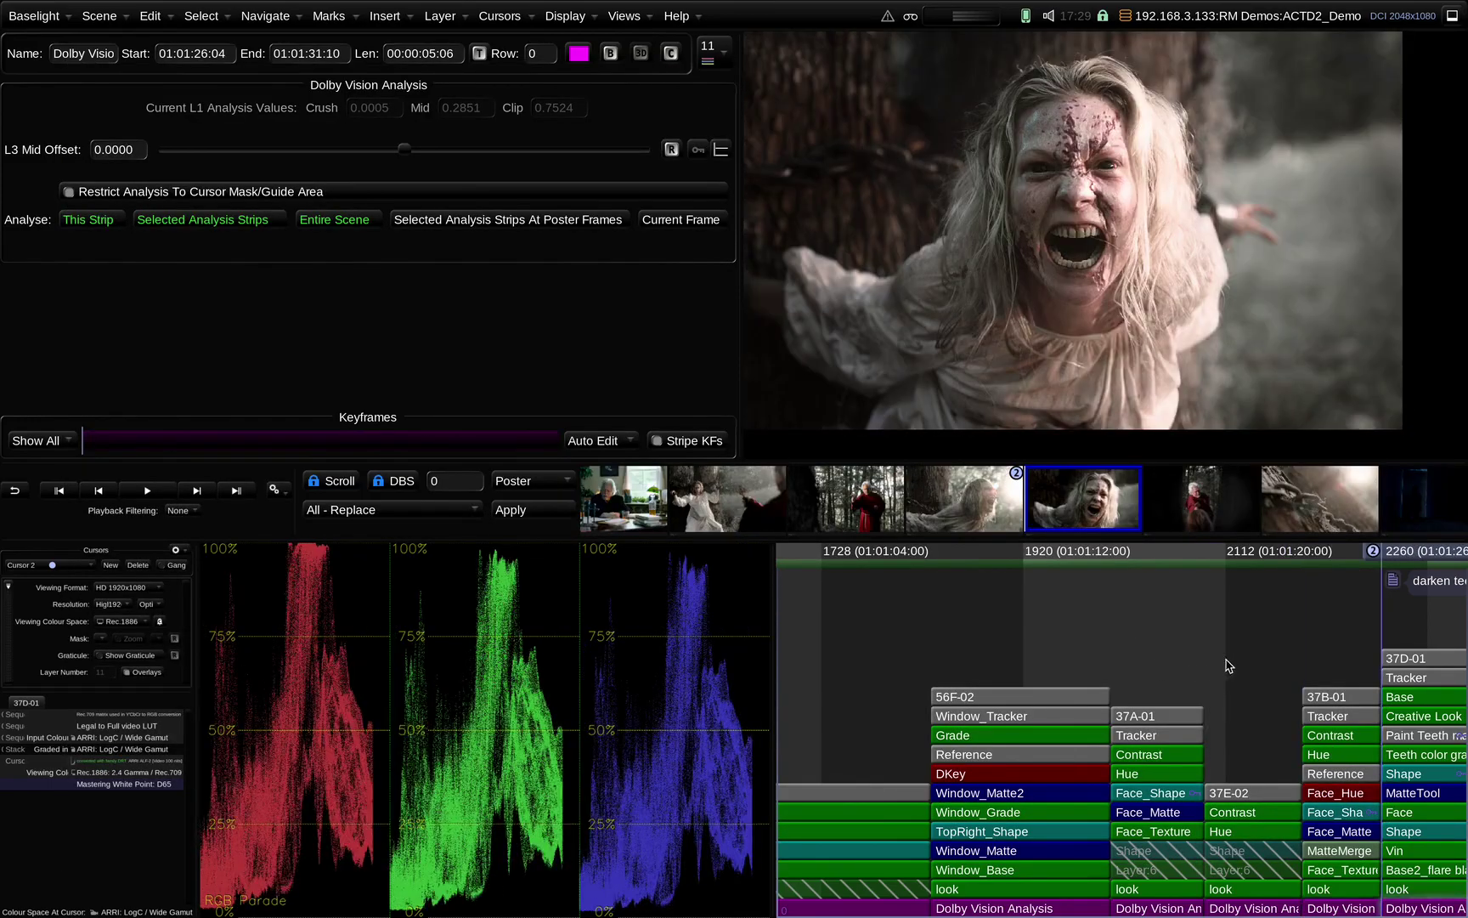
# Change the darken teeth mark's category and open its note text for editing
pyautogui.rightClick(1379, 611)
pyautogui.moveTo(1374, 744)
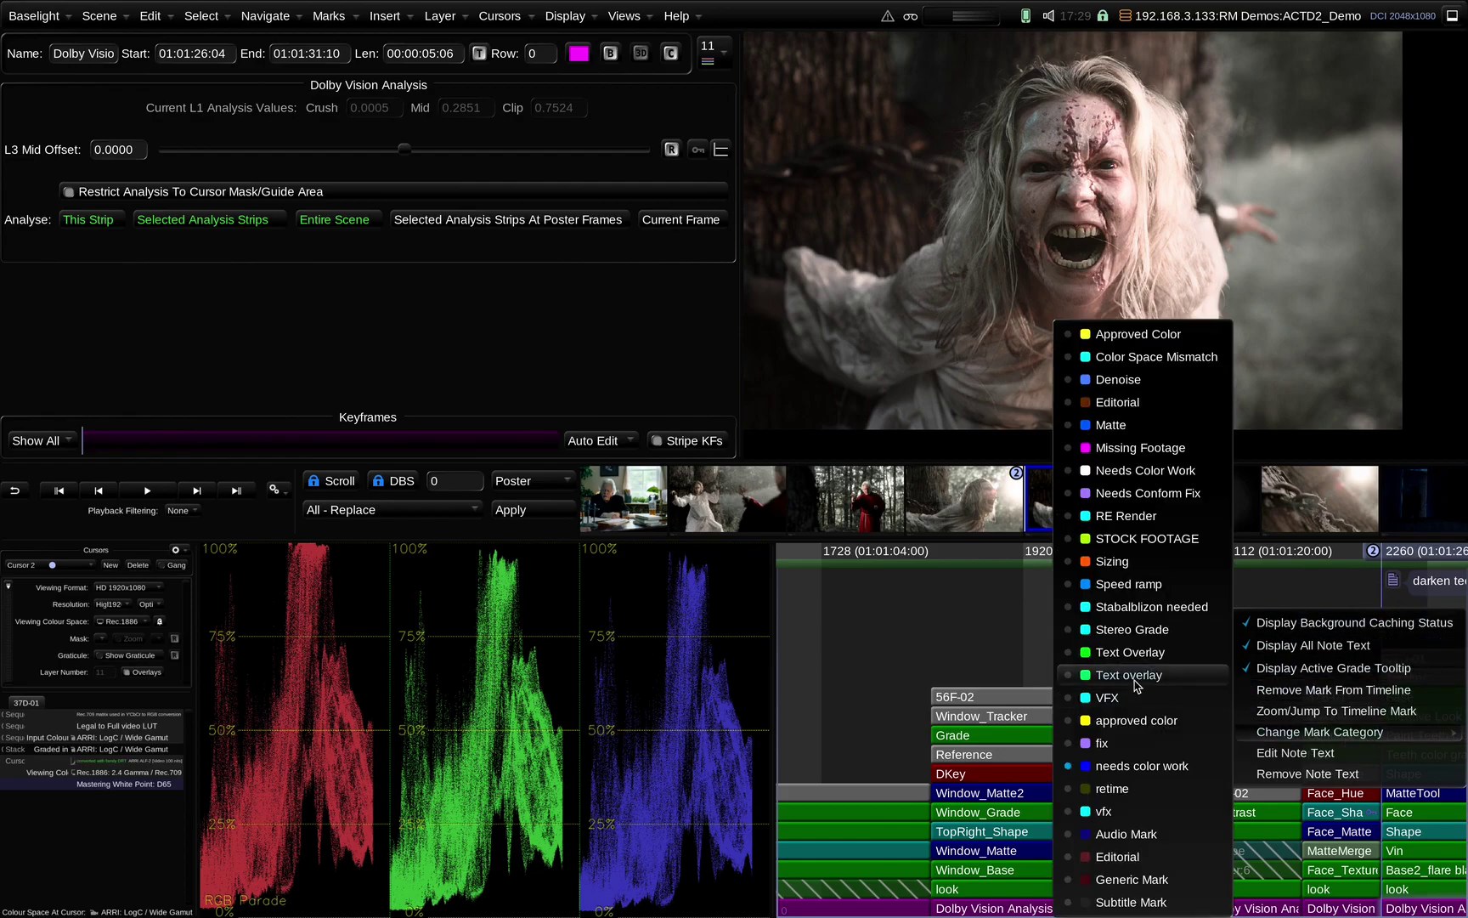
pyautogui.click(1106, 698)
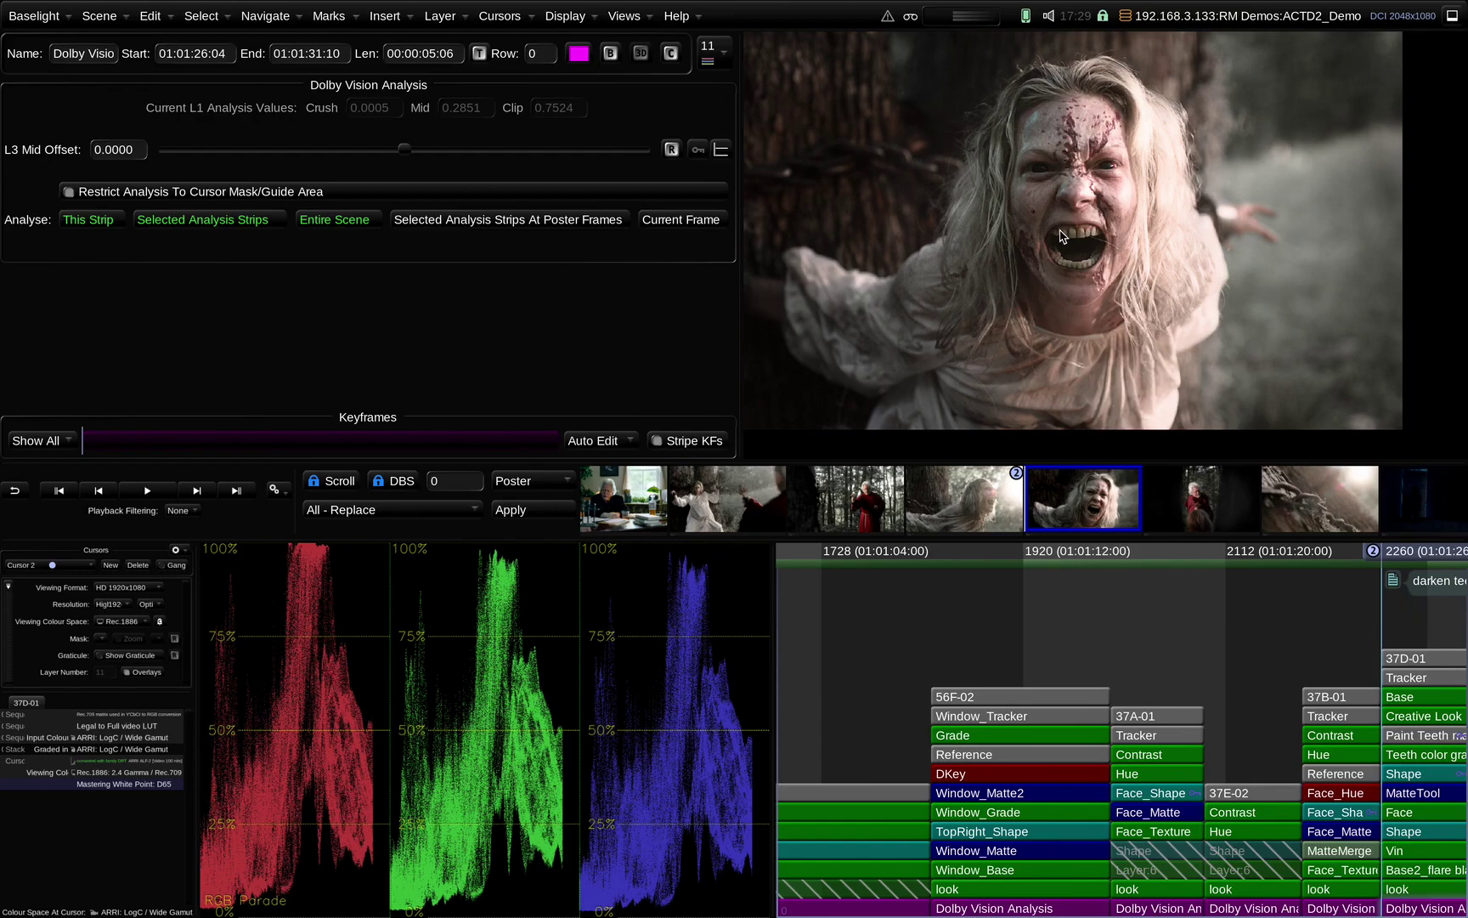
pyautogui.scroll(-3, 1433, 633)
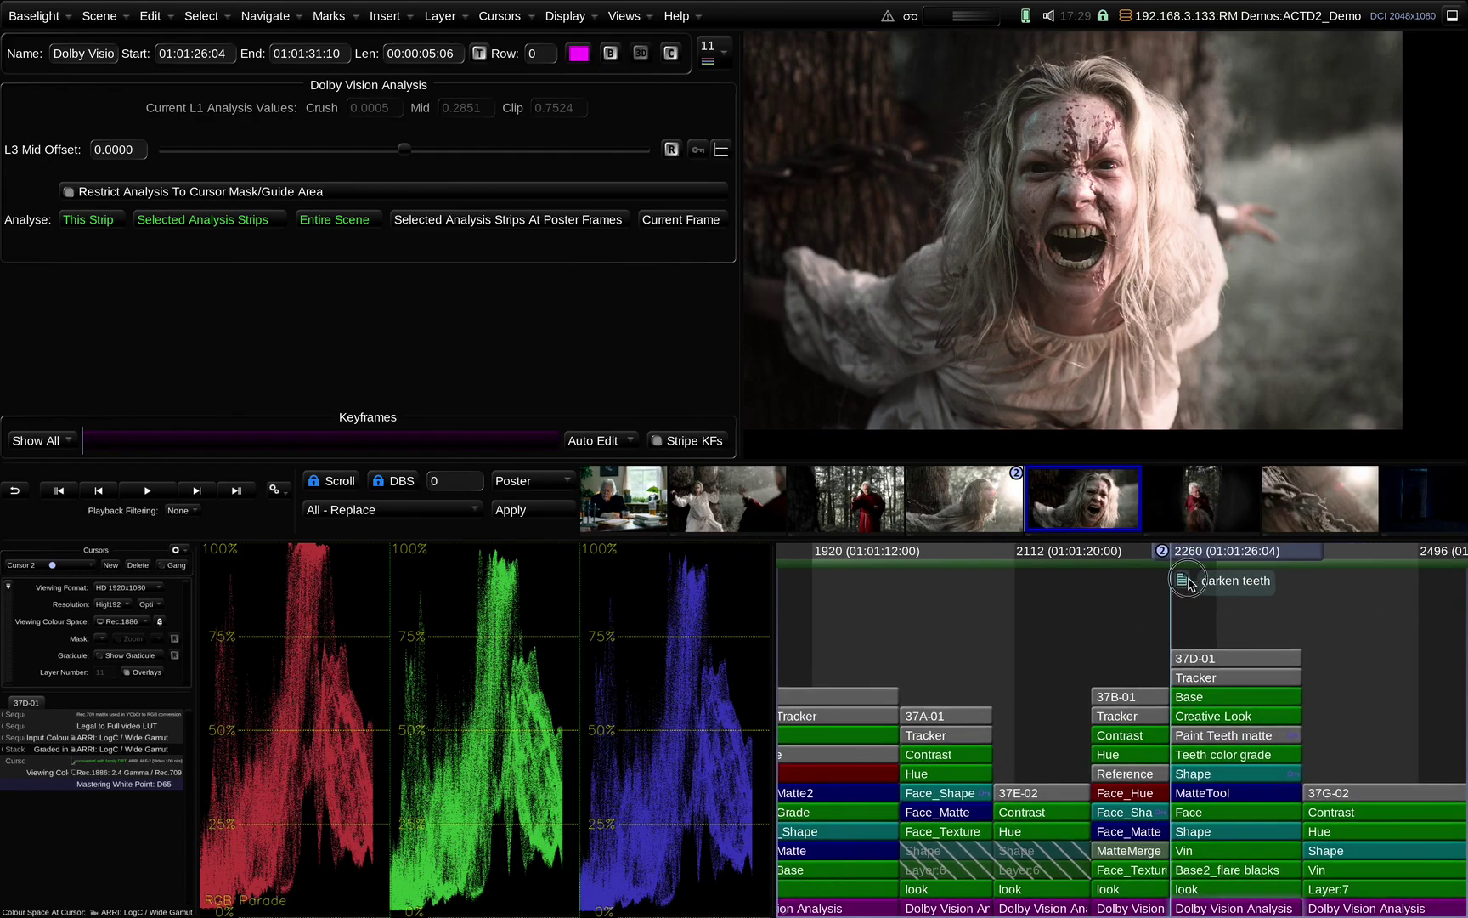
pyautogui.doubleClick(1188, 580)
# Replace 'darken teeth' with 'need matte for teath' as the mark note
pyautogui.press('BackSpace')
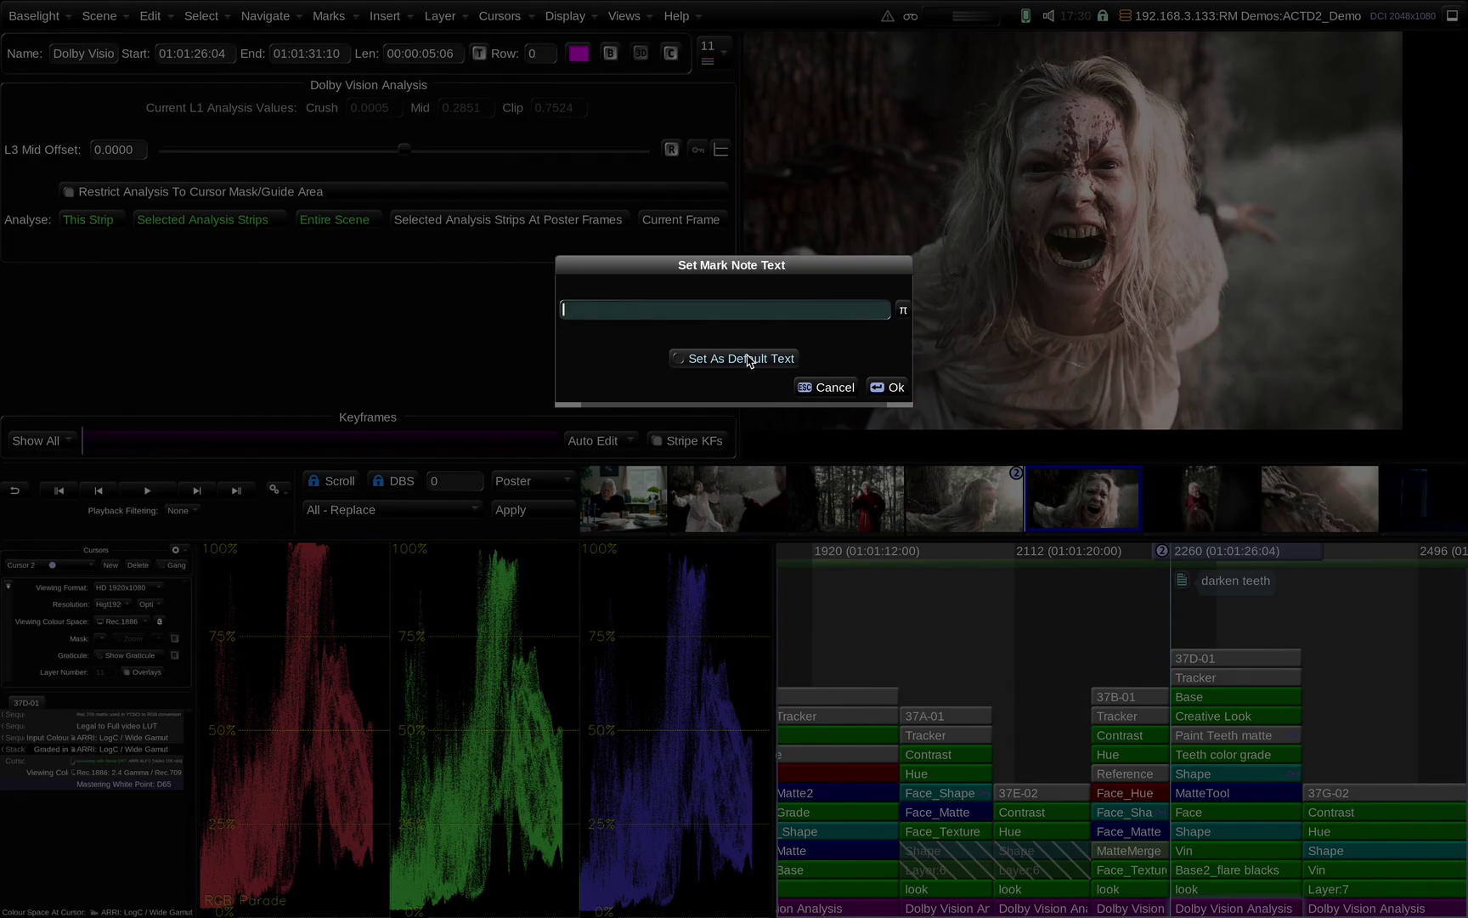
pyautogui.write('need matte for teath')
pyautogui.press('Return')
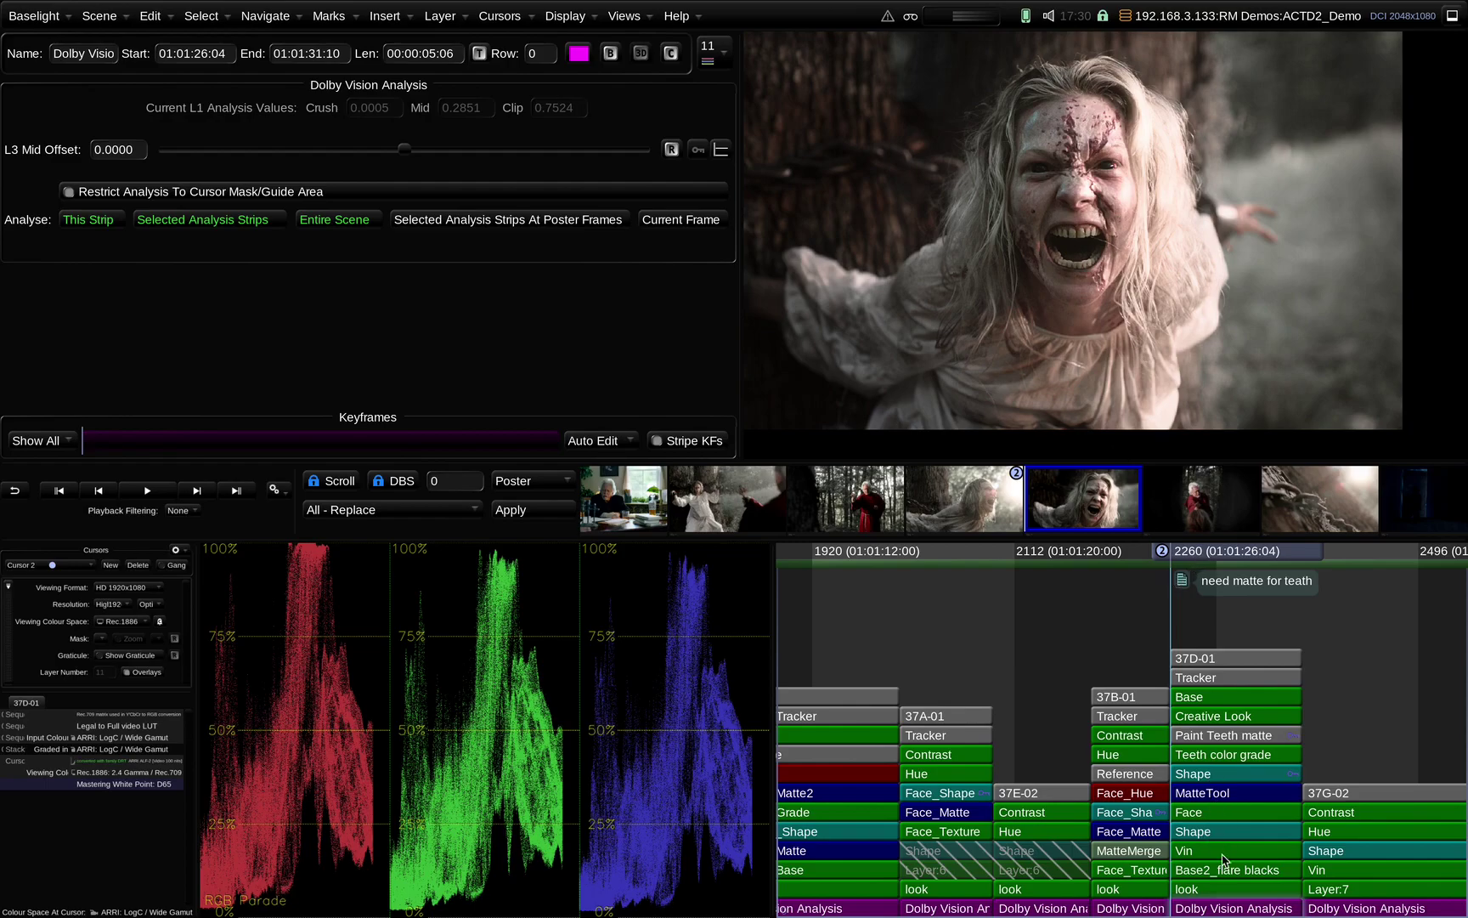
# View the Paint Teeth matte alone and step through the shot to frame 2279
pyautogui.click(1229, 757)
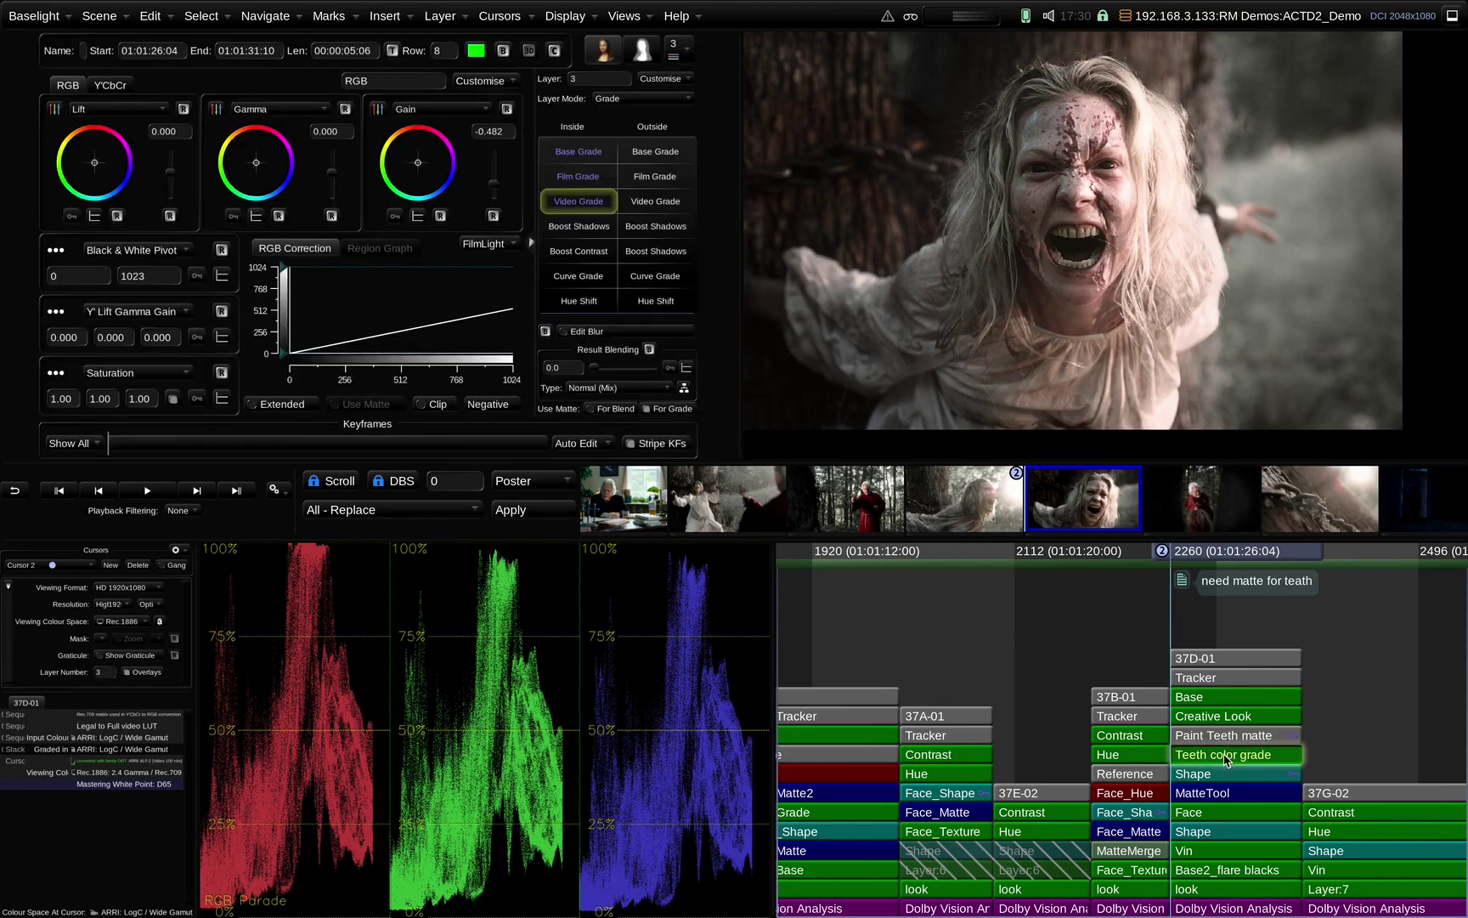
pyautogui.moveTo(1226, 758)
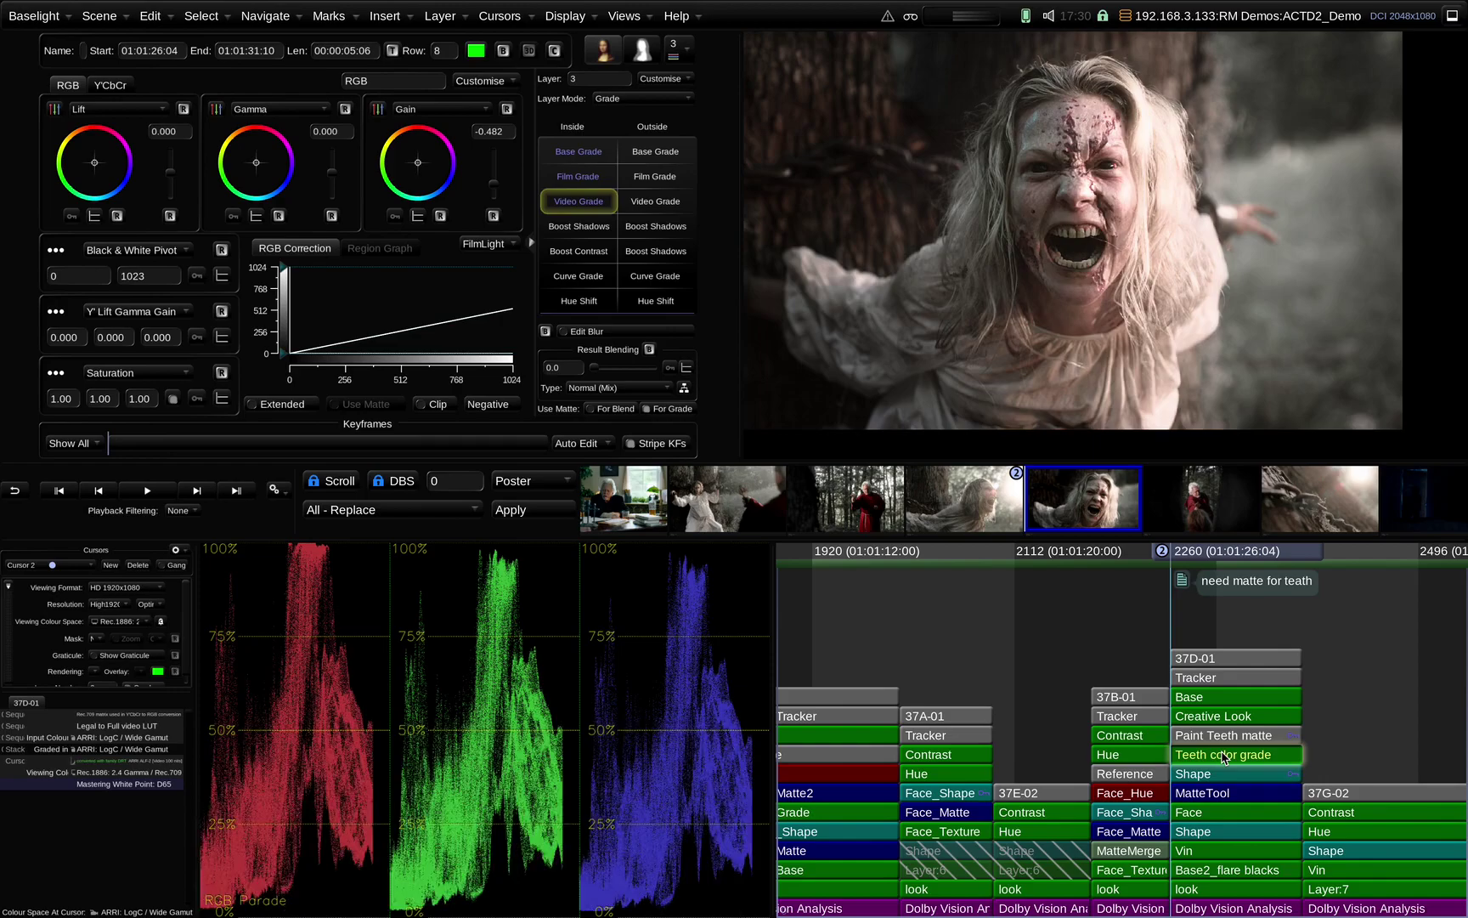
pyautogui.click(1223, 735)
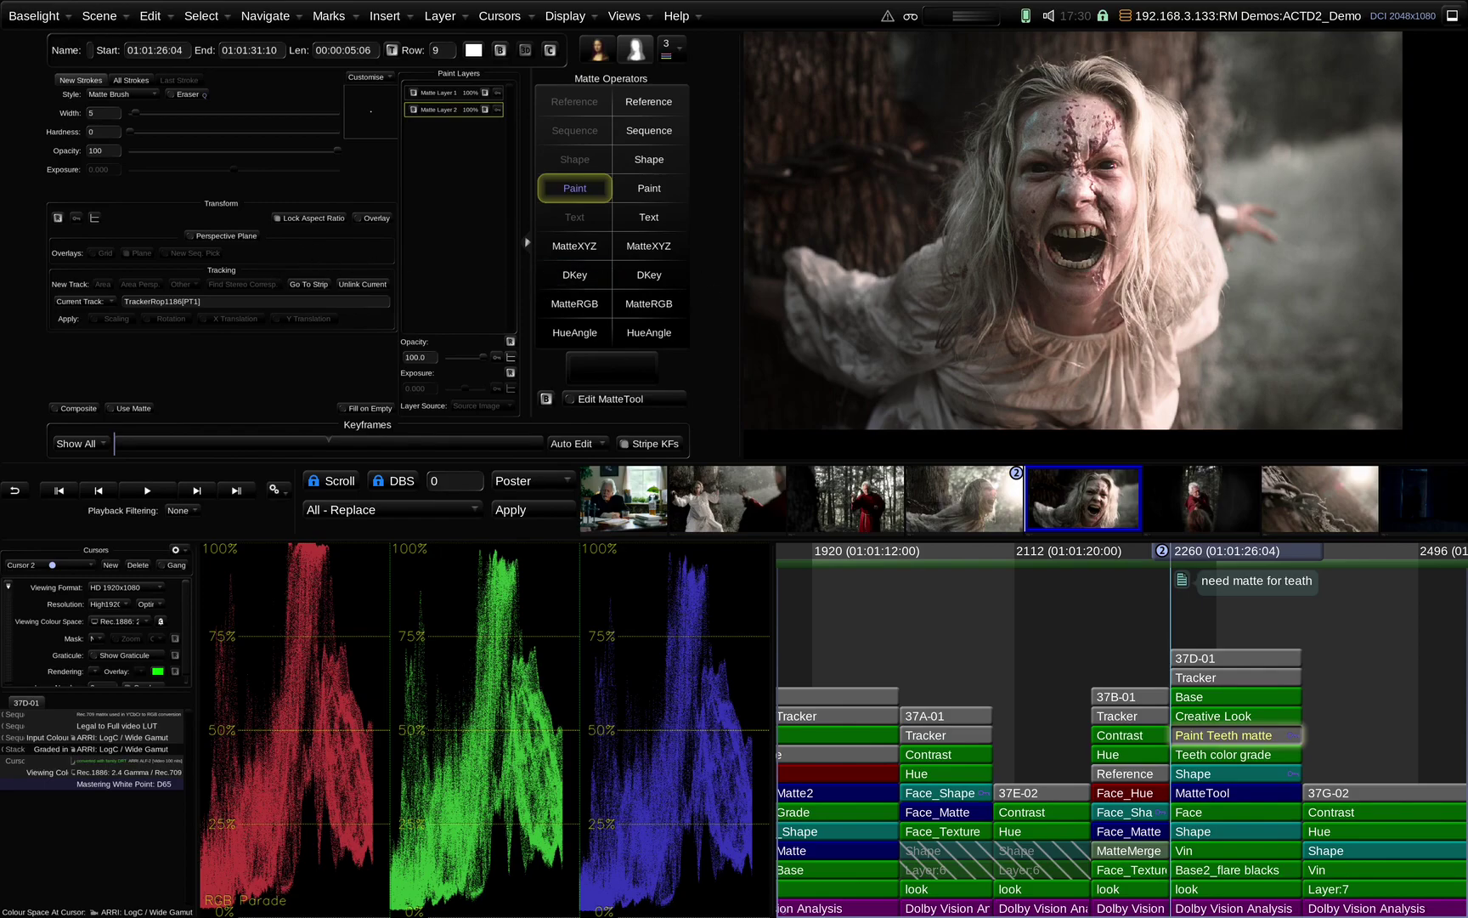
pyautogui.press('m')
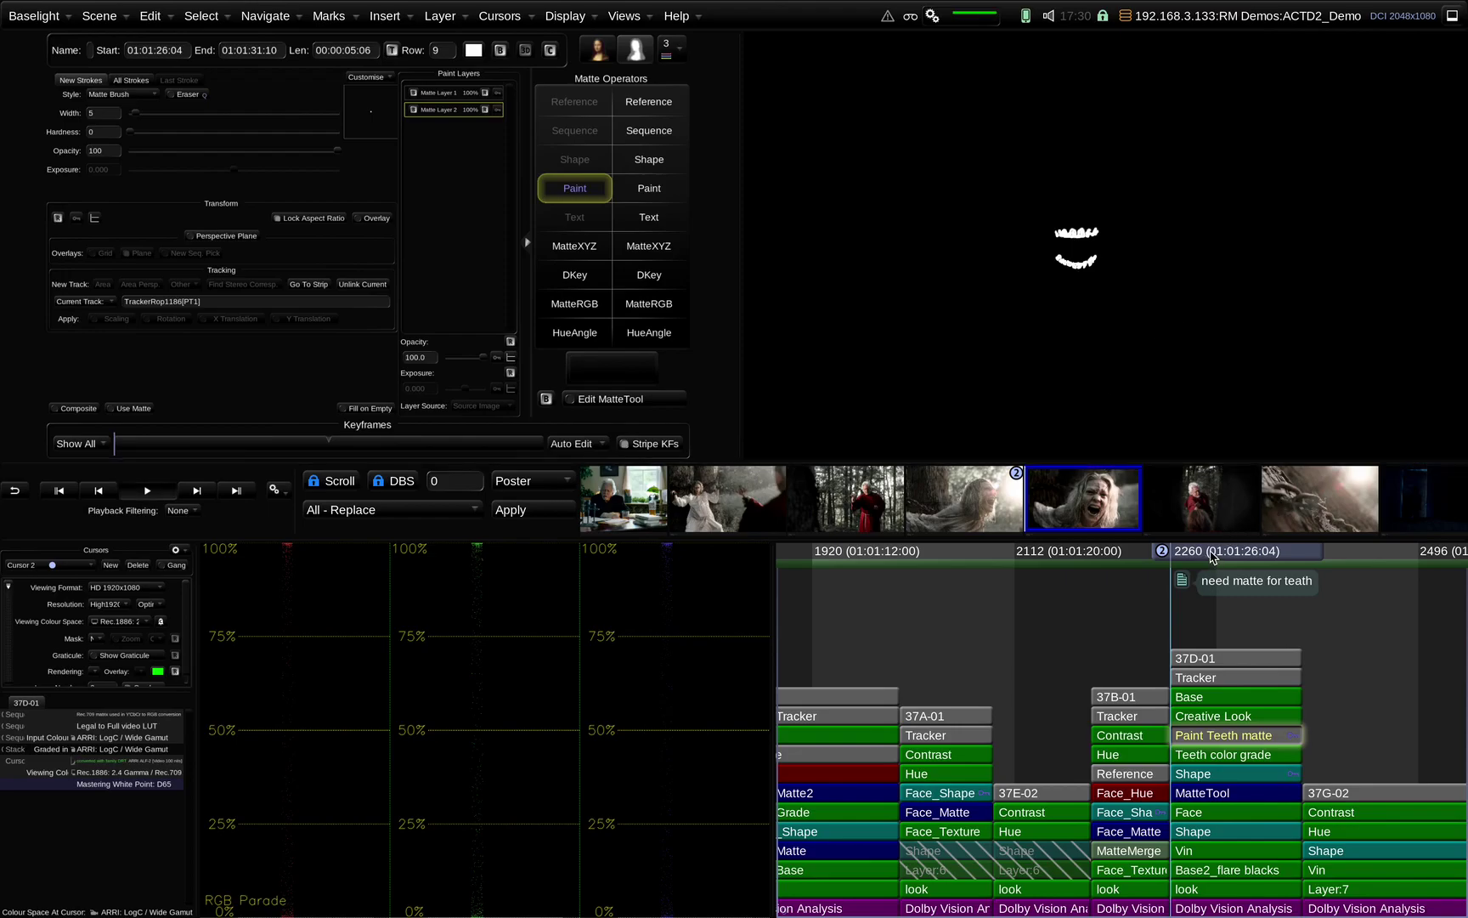
pyautogui.moveTo(1216, 557); pyautogui.dragTo(1214, 558)
pyautogui.press('Down')
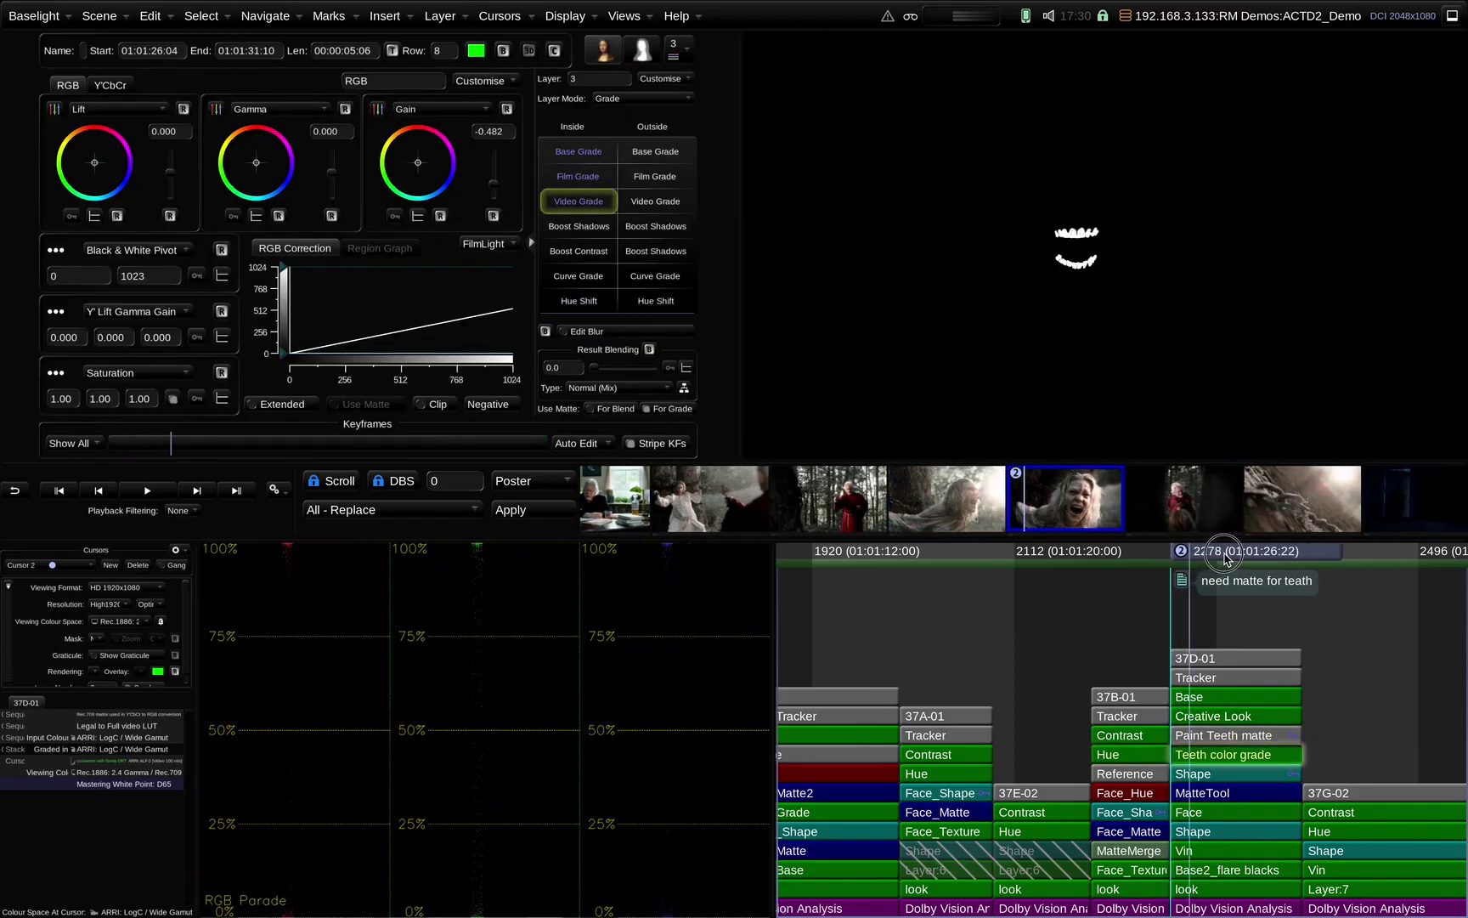
pyautogui.hotkey('shift', 'Right')
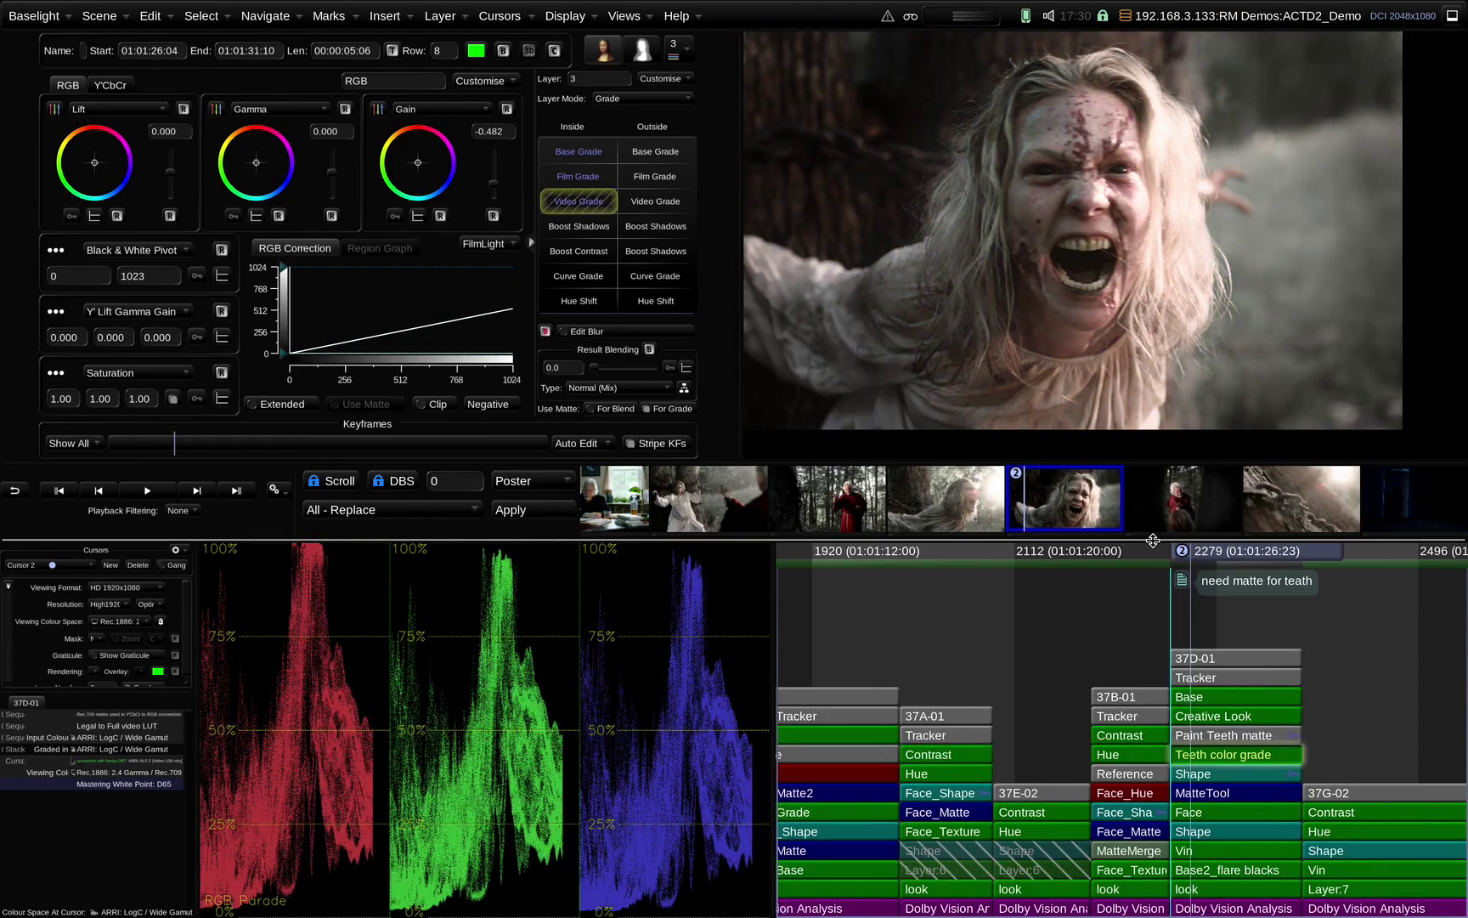
# Toggle the teeth matte and grade, then the whole shot grade, off and on to compare
pyautogui.hotkey('ctrl', 'b')
pyautogui.hotkey('ctrl', 'b')
pyautogui.hotkey('ctrl', 'b')
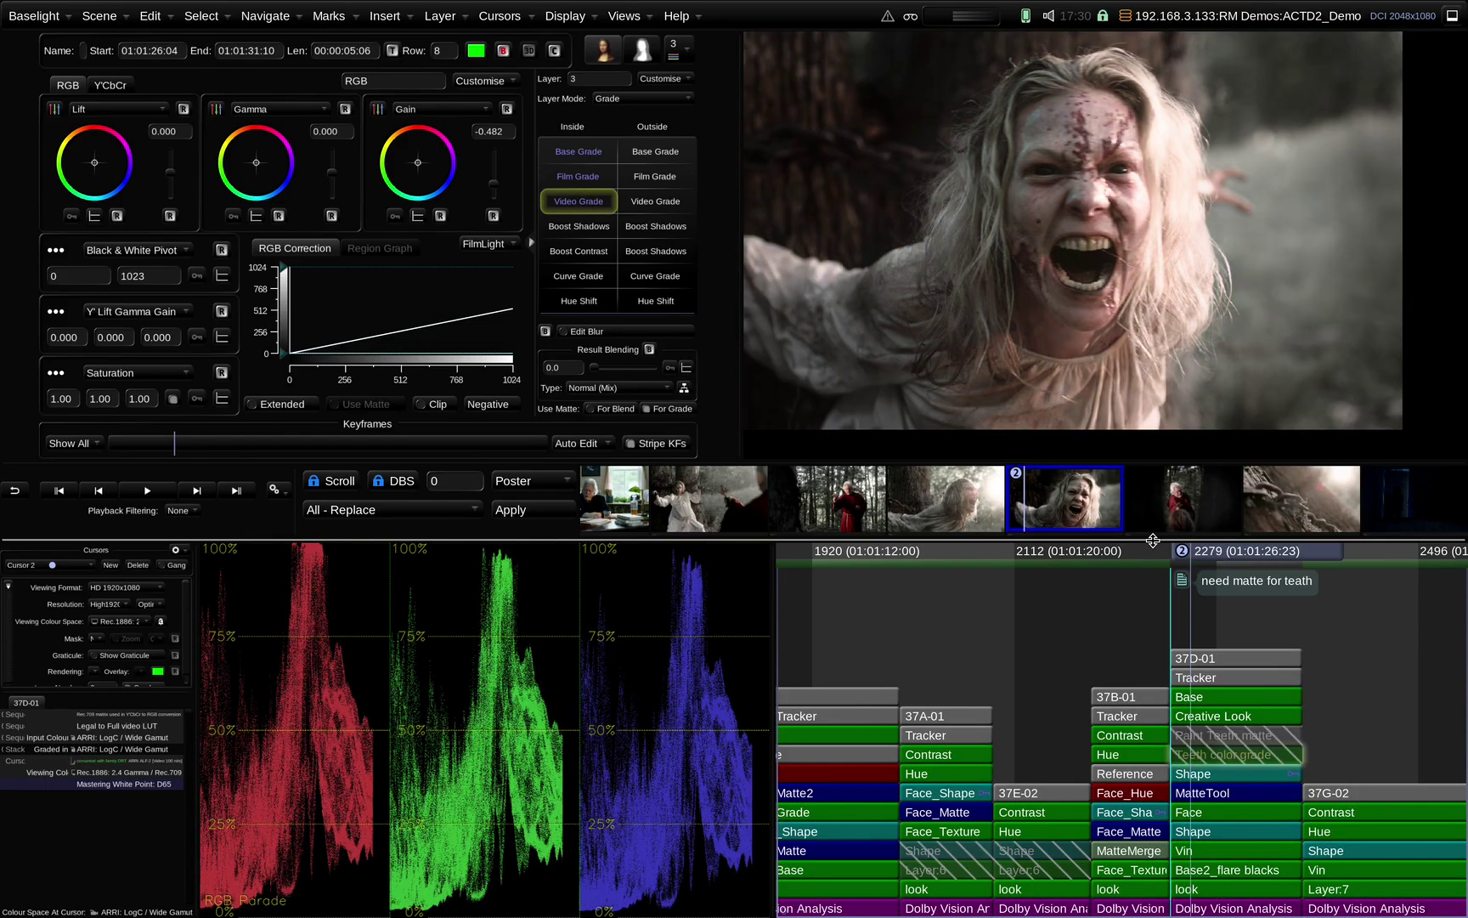
pyautogui.hotkey('ctrl', 'b')
pyautogui.hotkey('ctrl', 'b')
pyautogui.hotkey('ctrl', 'b')
pyautogui.hotkey('ctrl', 'shift', 'b')
pyautogui.hotkey('ctrl', 'shift', 'b')
pyautogui.hotkey('ctrl', 'shift', 'b')
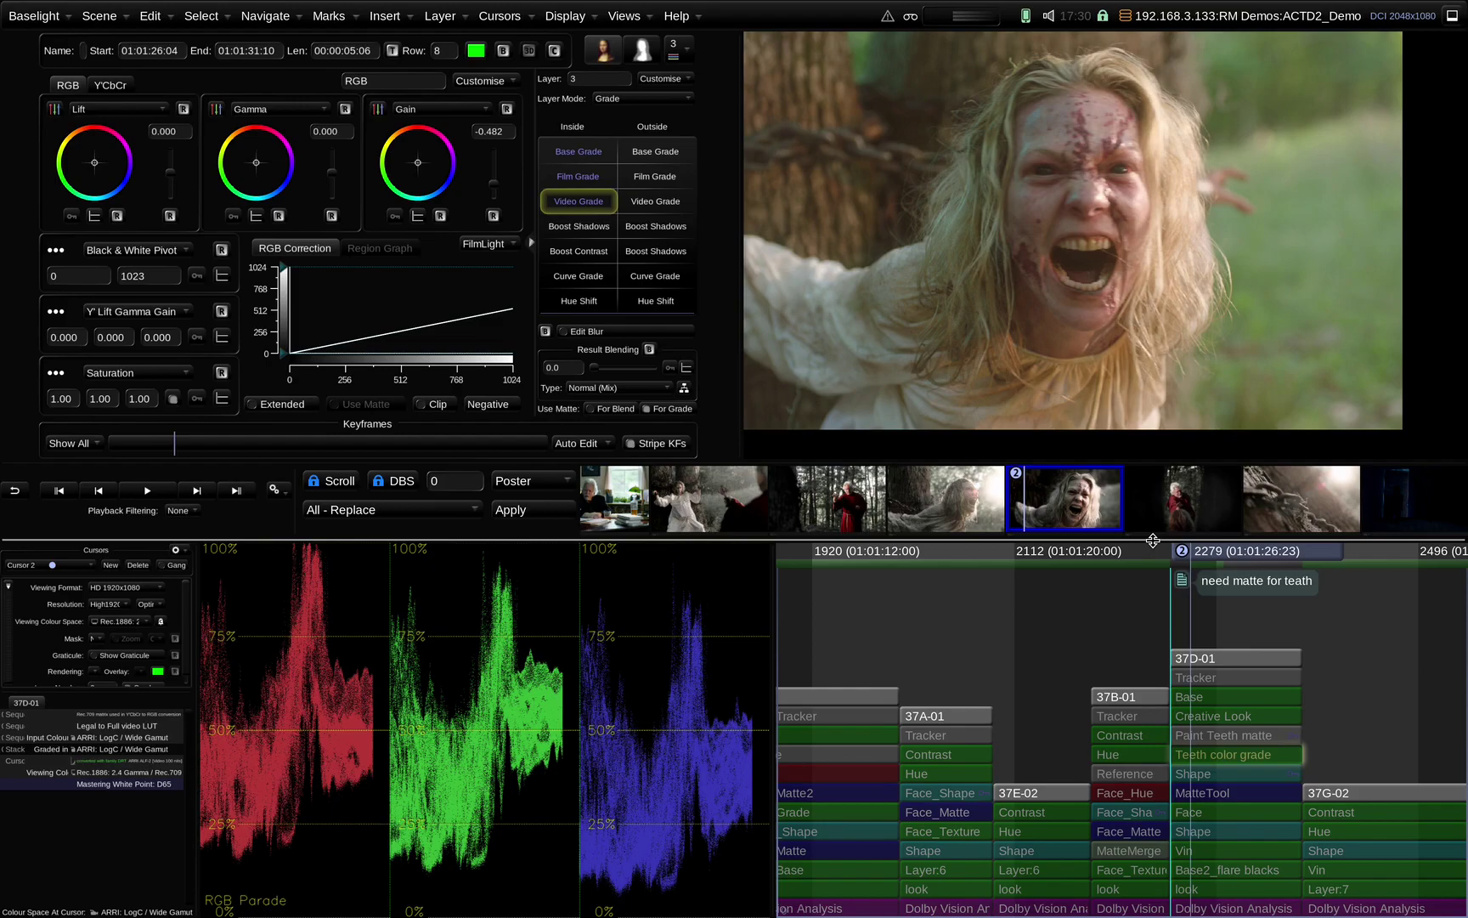
pyautogui.hotkey('ctrl', 'shift', 'b')
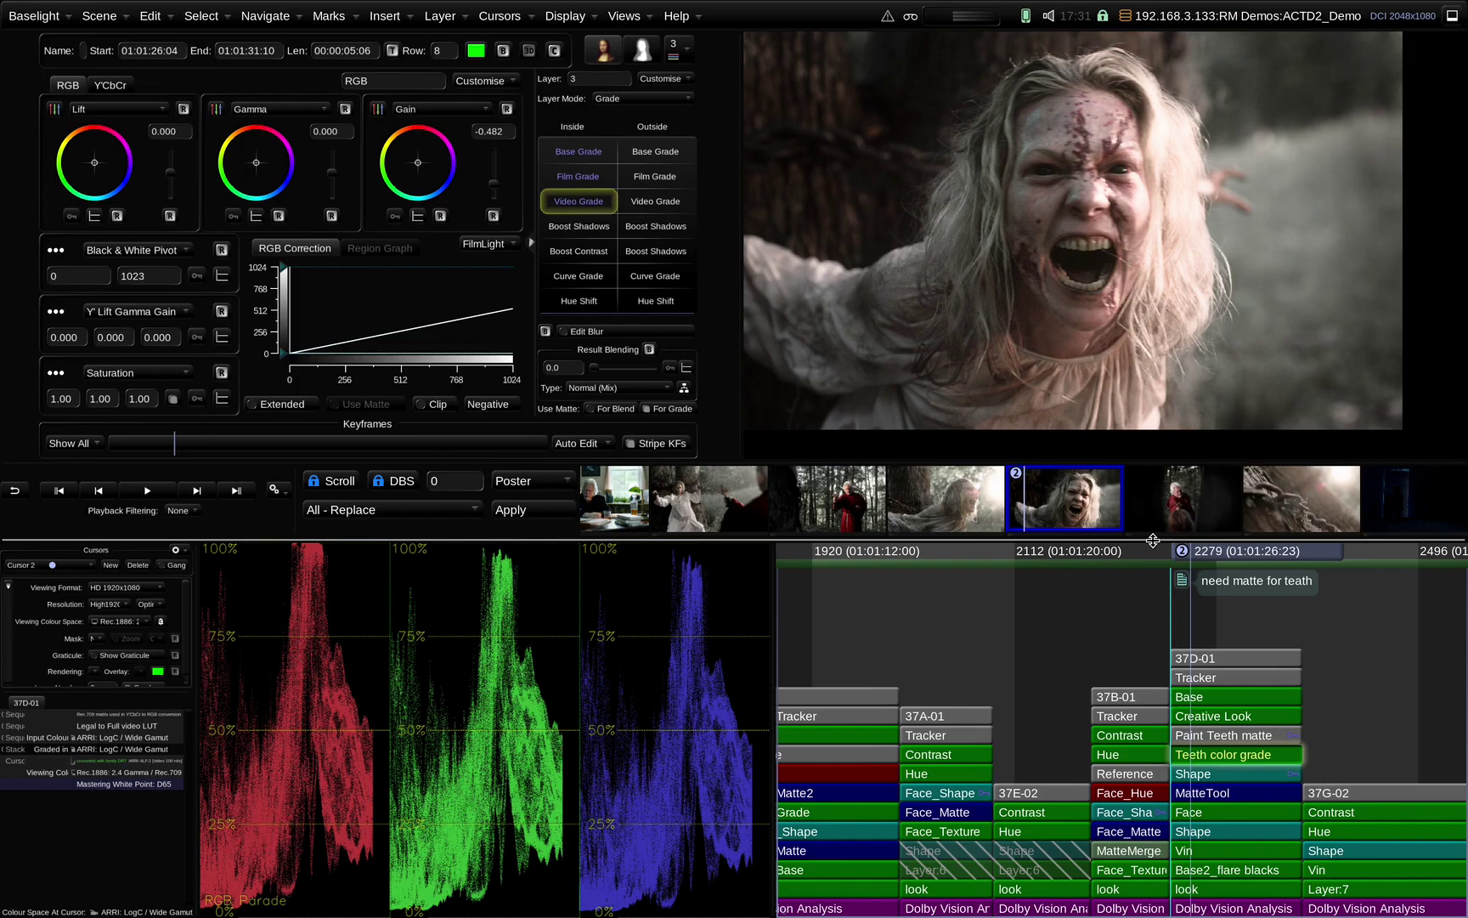
# Step back to shot 01-02, flick its grade off and on, then bypass the Hue layer
pyautogui.press('Up')
pyautogui.press('Up')
pyautogui.press('Up')
pyautogui.press('Up')
pyautogui.press('Up')
pyautogui.press('Up')
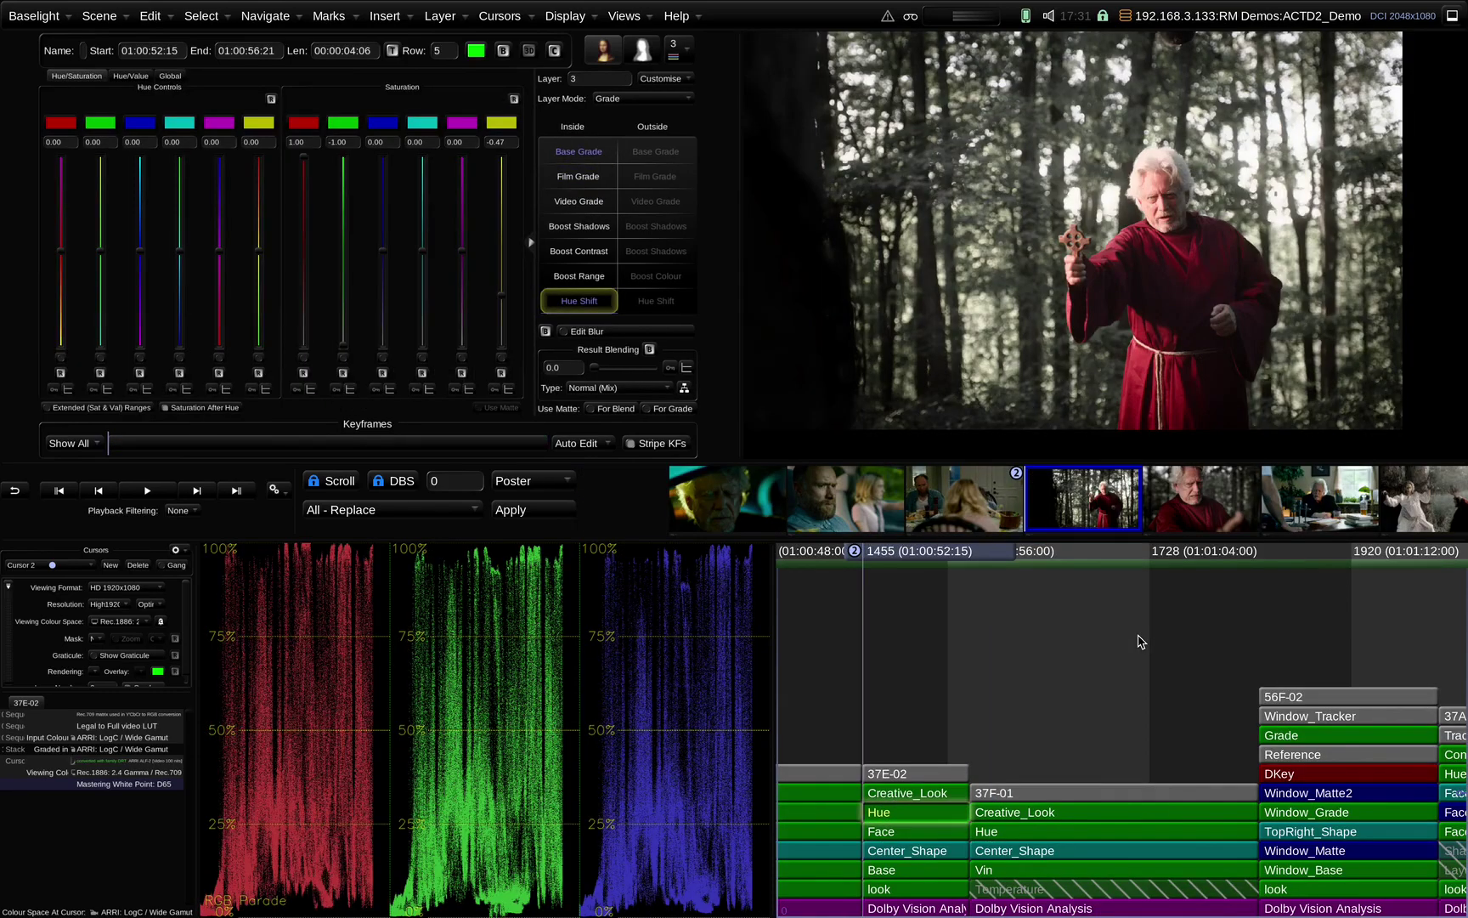
pyautogui.press('Up')
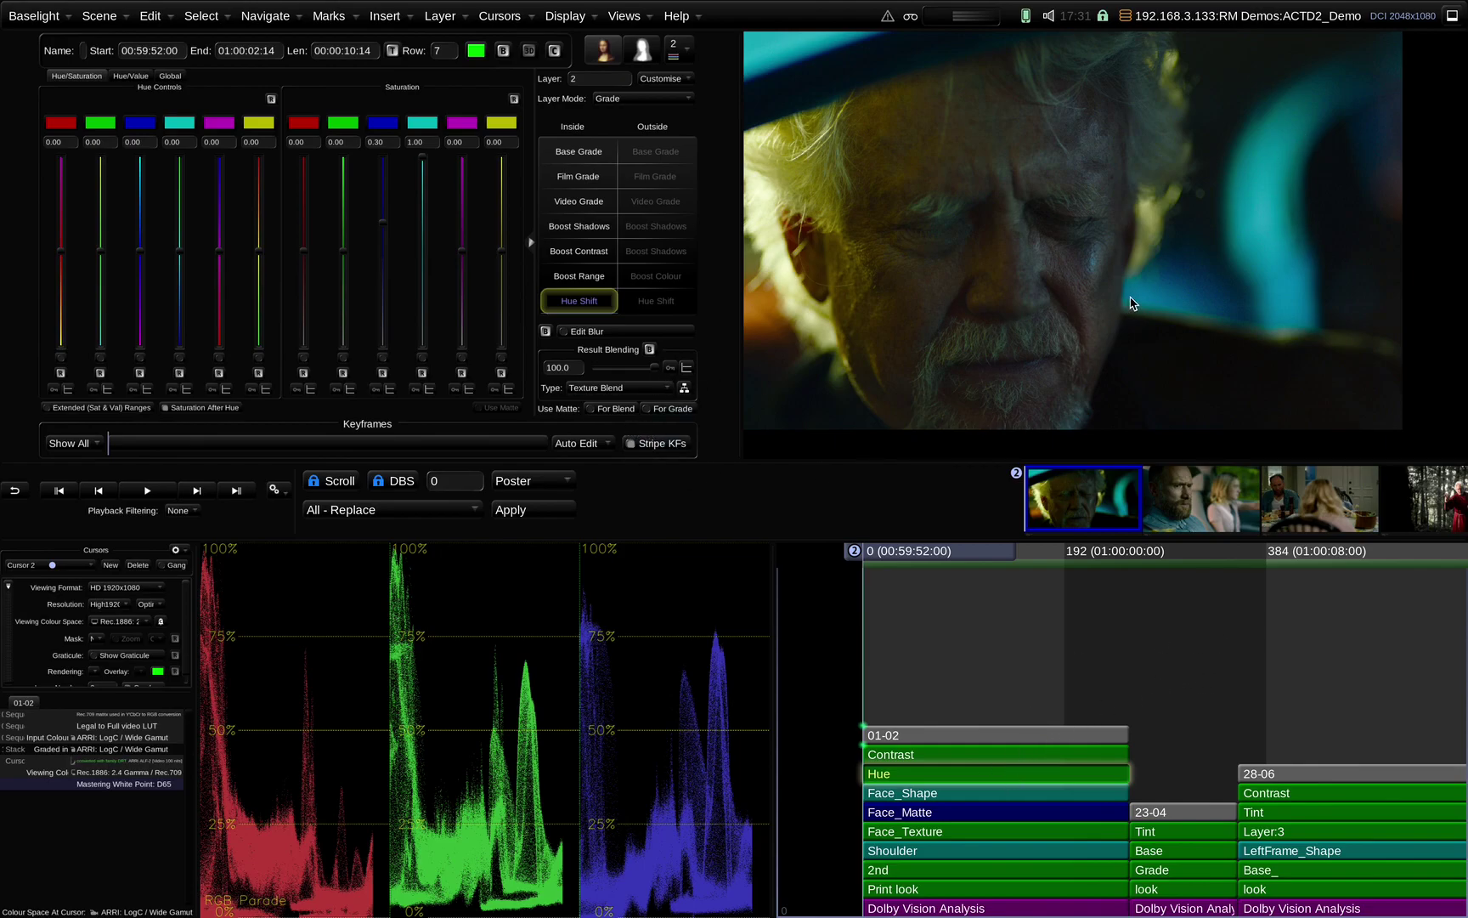
pyautogui.hotkey('ctrl', 'g')
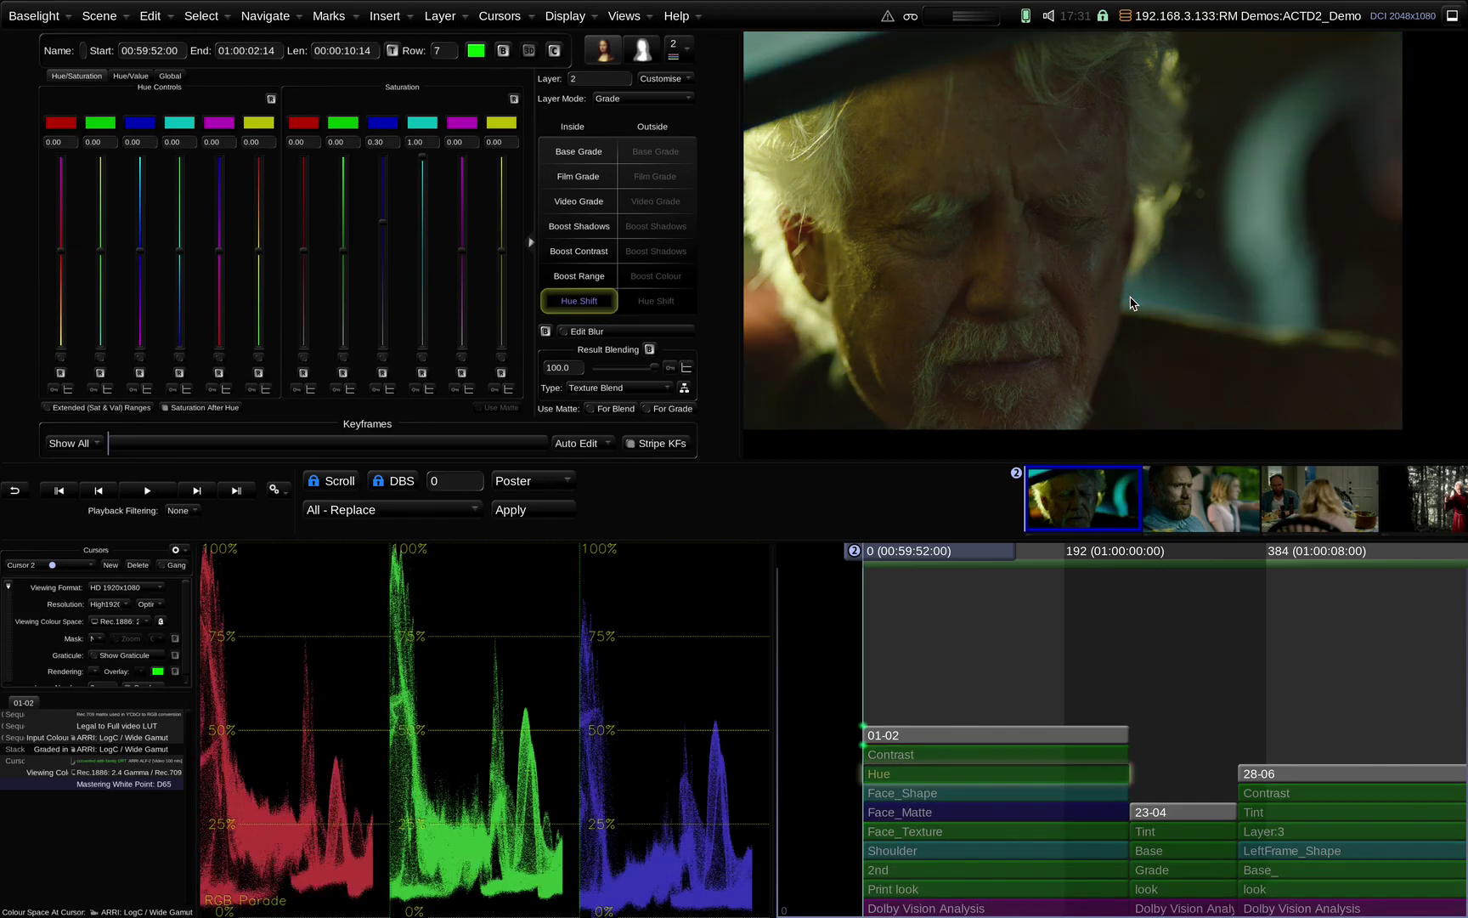
pyautogui.hotkey('ctrl', 'g')
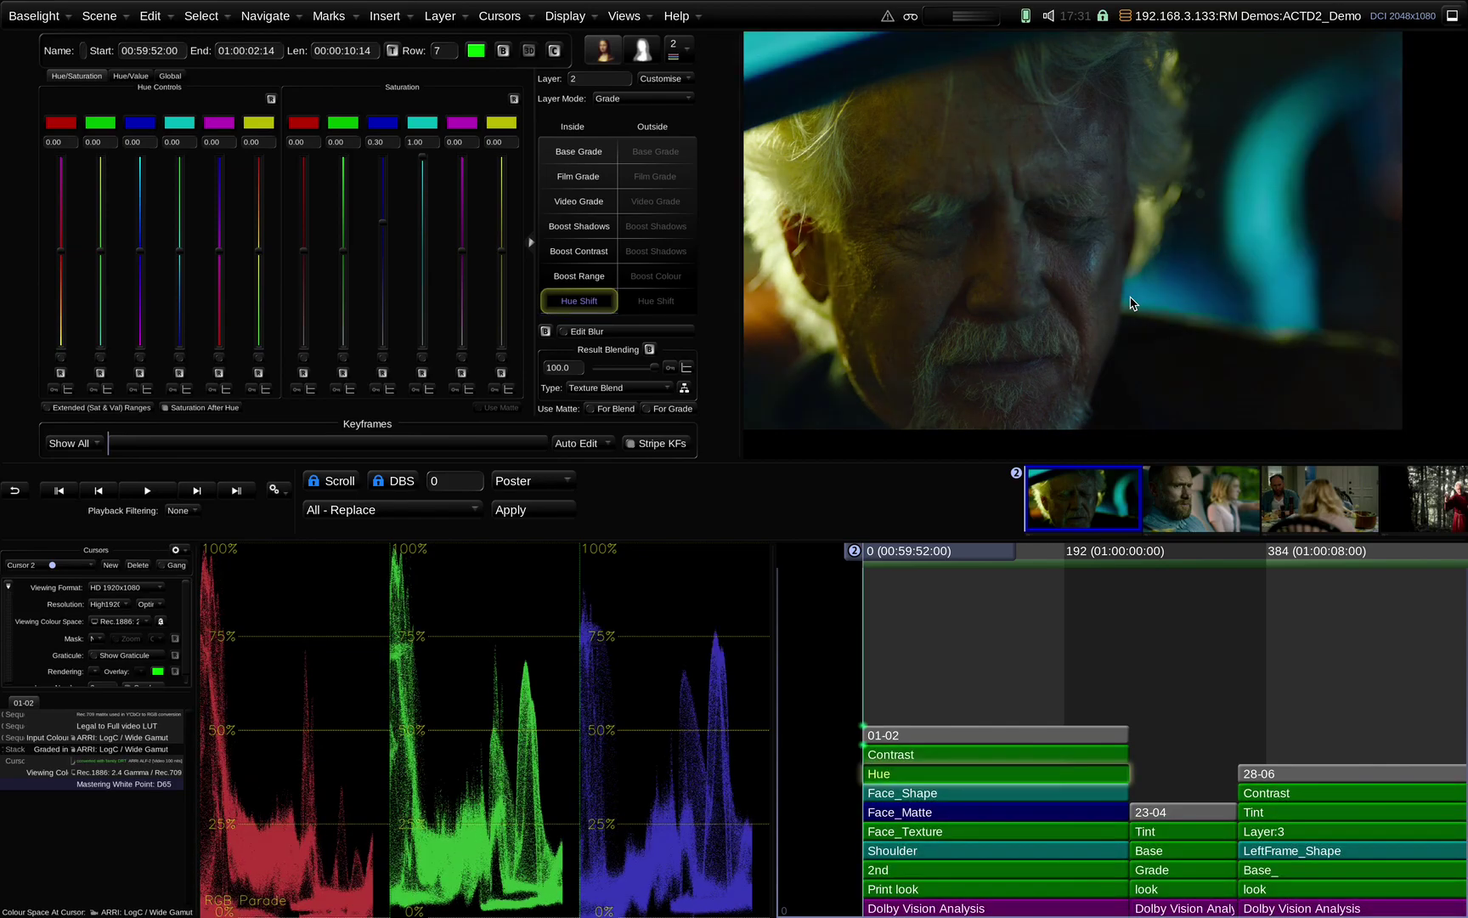
pyautogui.hotkey('ctrl', 'g')
pyautogui.hotkey('ctrl', 'g')
pyautogui.click(504, 51)
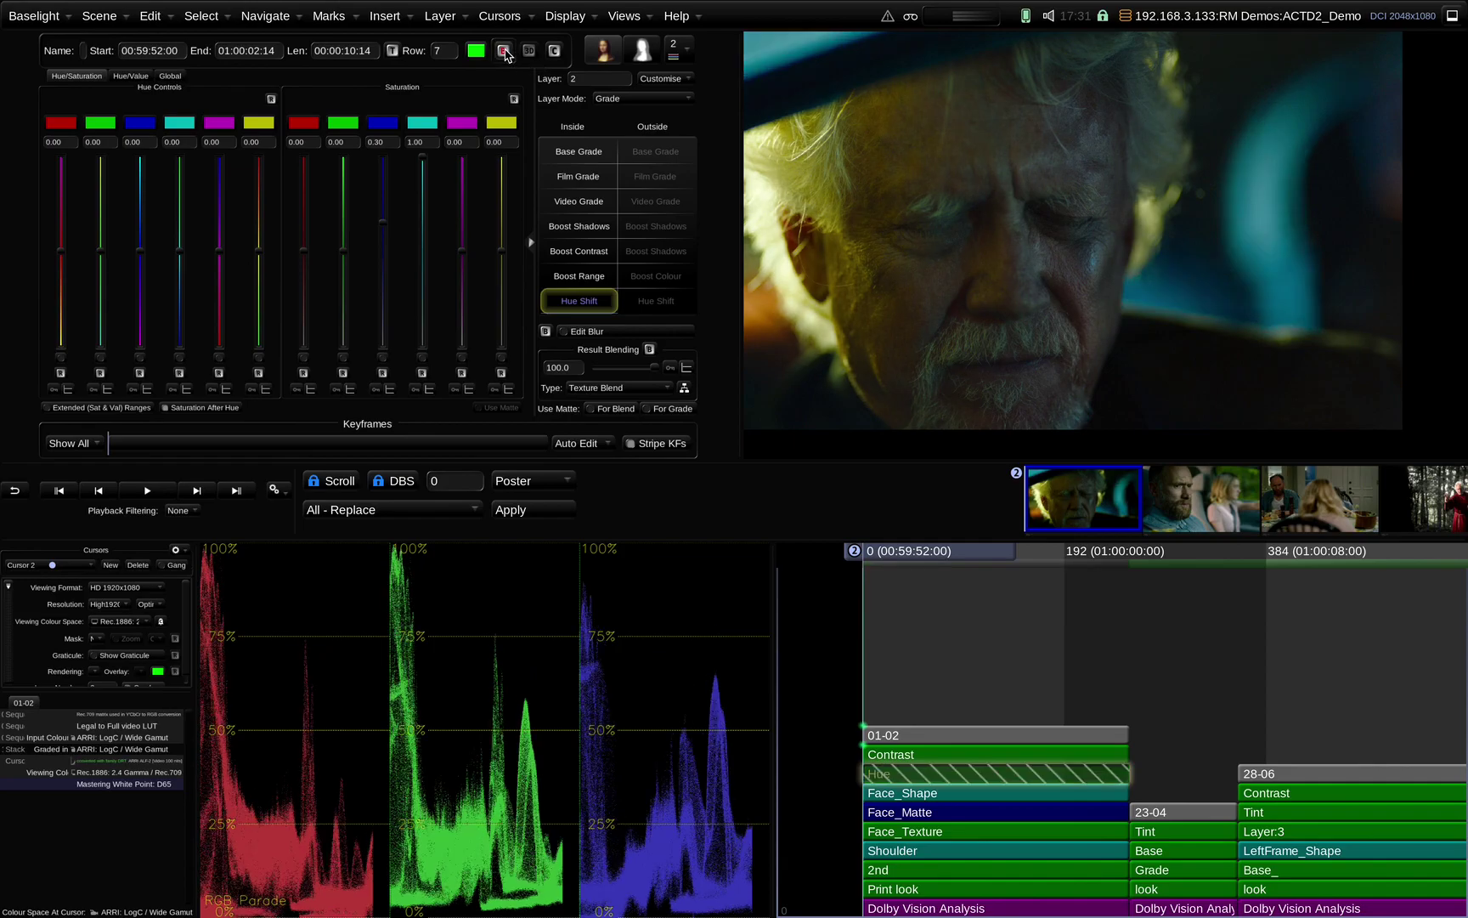
pyautogui.click(504, 51)
pyautogui.click(503, 51)
pyautogui.click(504, 51)
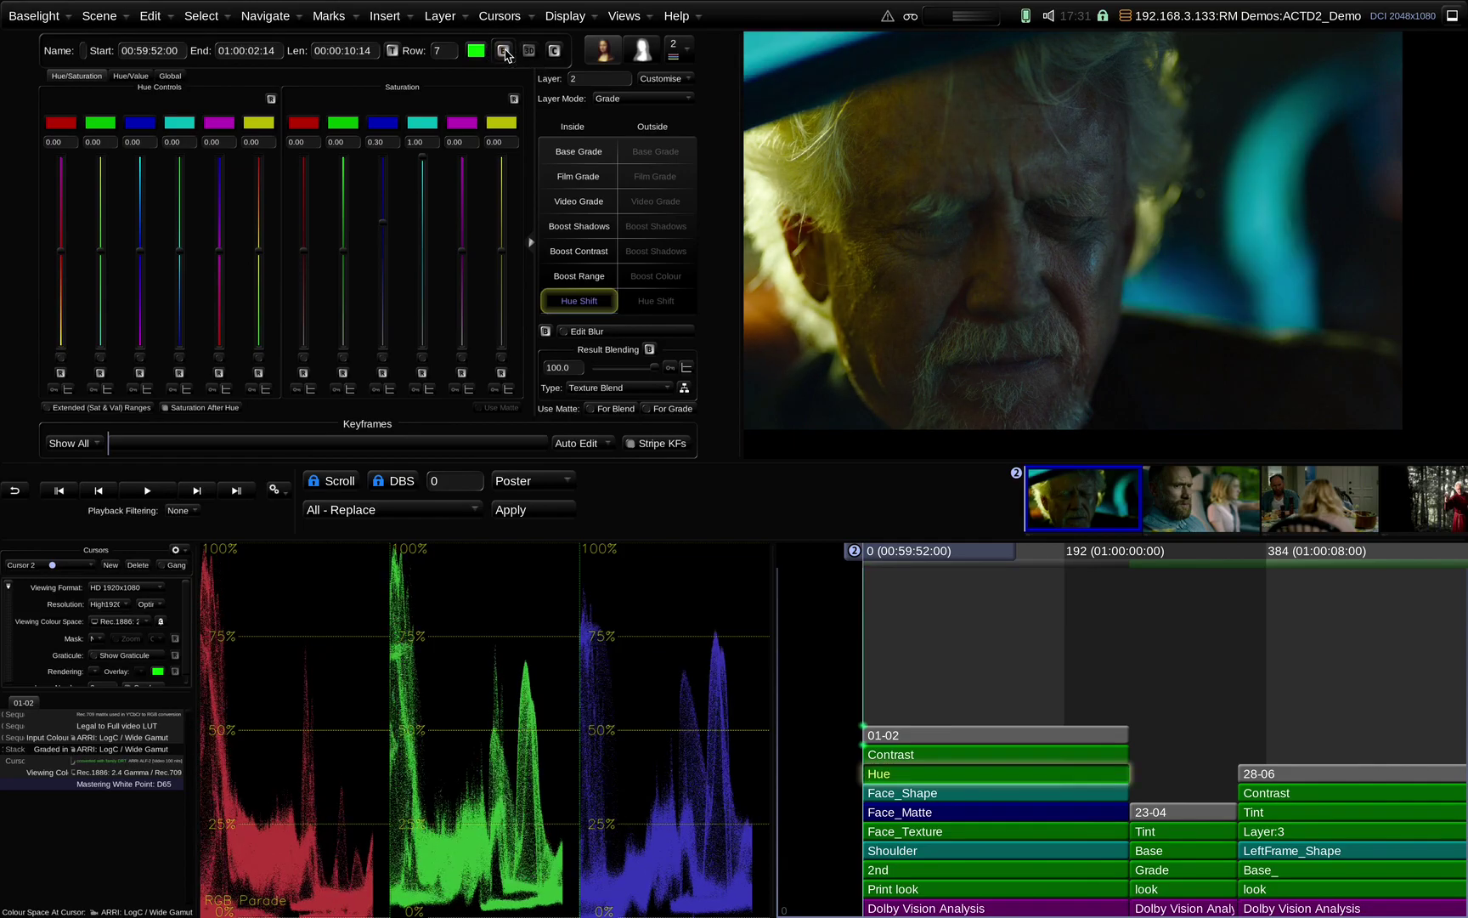
pyautogui.click(504, 51)
pyautogui.click(504, 51)
pyautogui.click(503, 51)
pyautogui.click(504, 51)
pyautogui.click(504, 51)
pyautogui.click(503, 51)
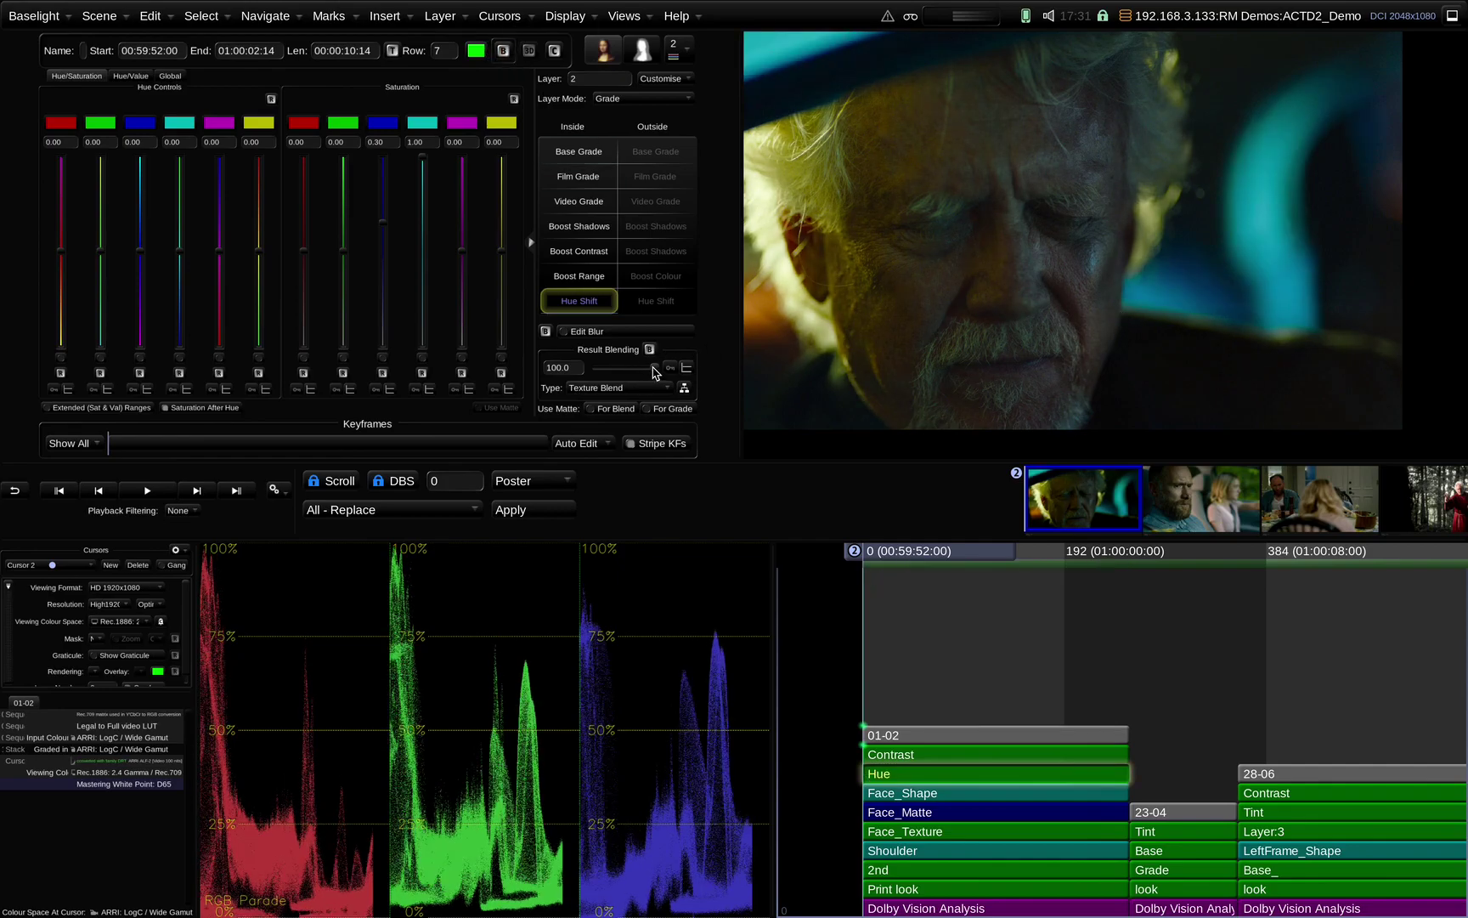
pyautogui.moveTo(655, 372); pyautogui.dragTo(578, 370)
pyautogui.scroll(3, 1103, 344)
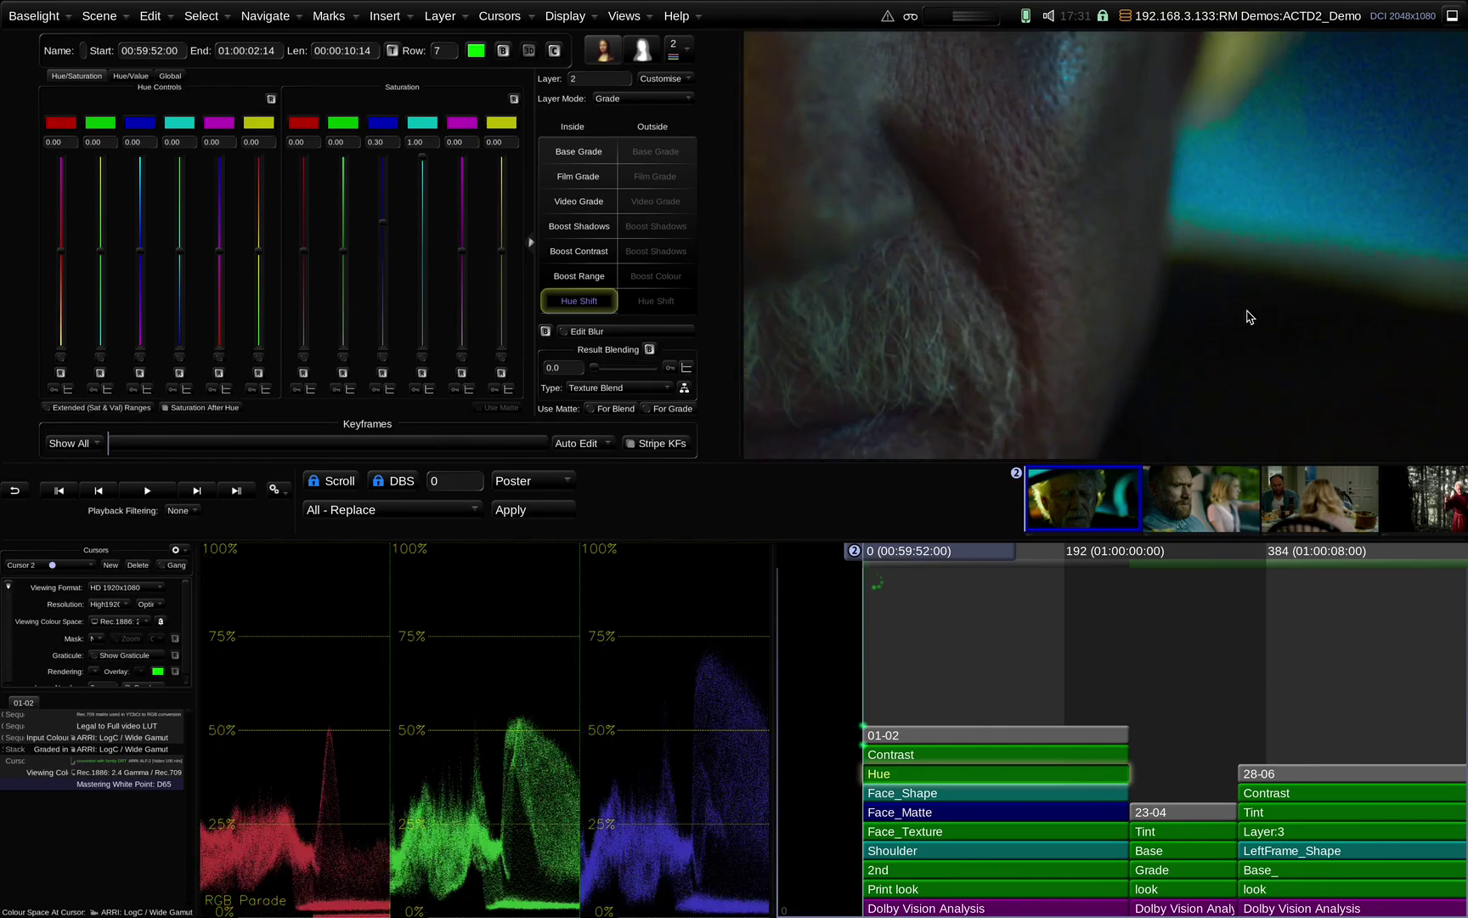
pyautogui.scroll(5, 927, 288)
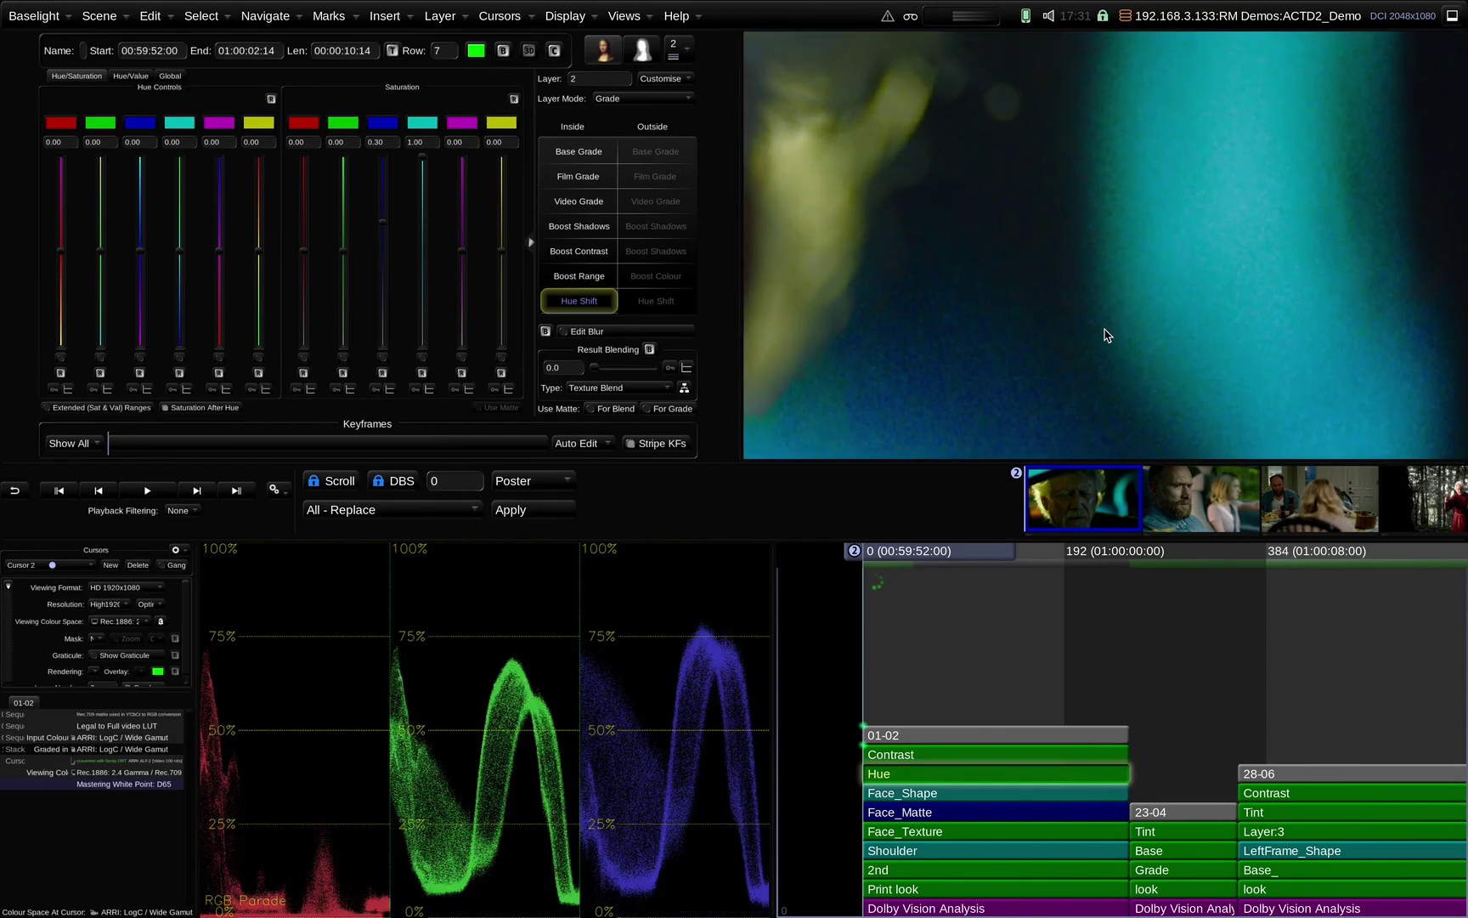
pyautogui.scroll(2, 1187, 214)
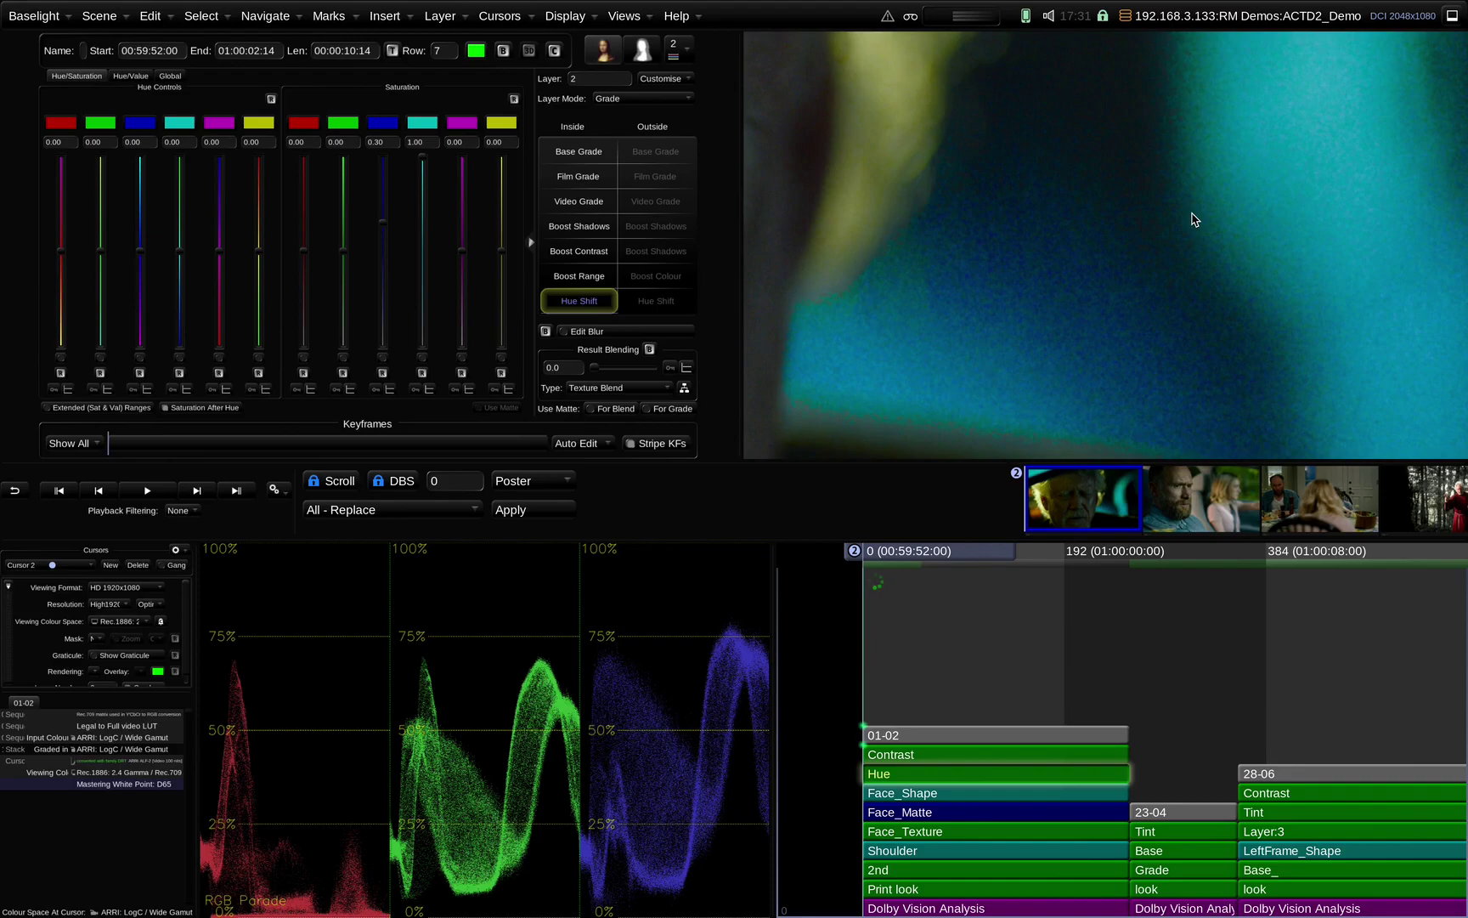
pyautogui.click(504, 51)
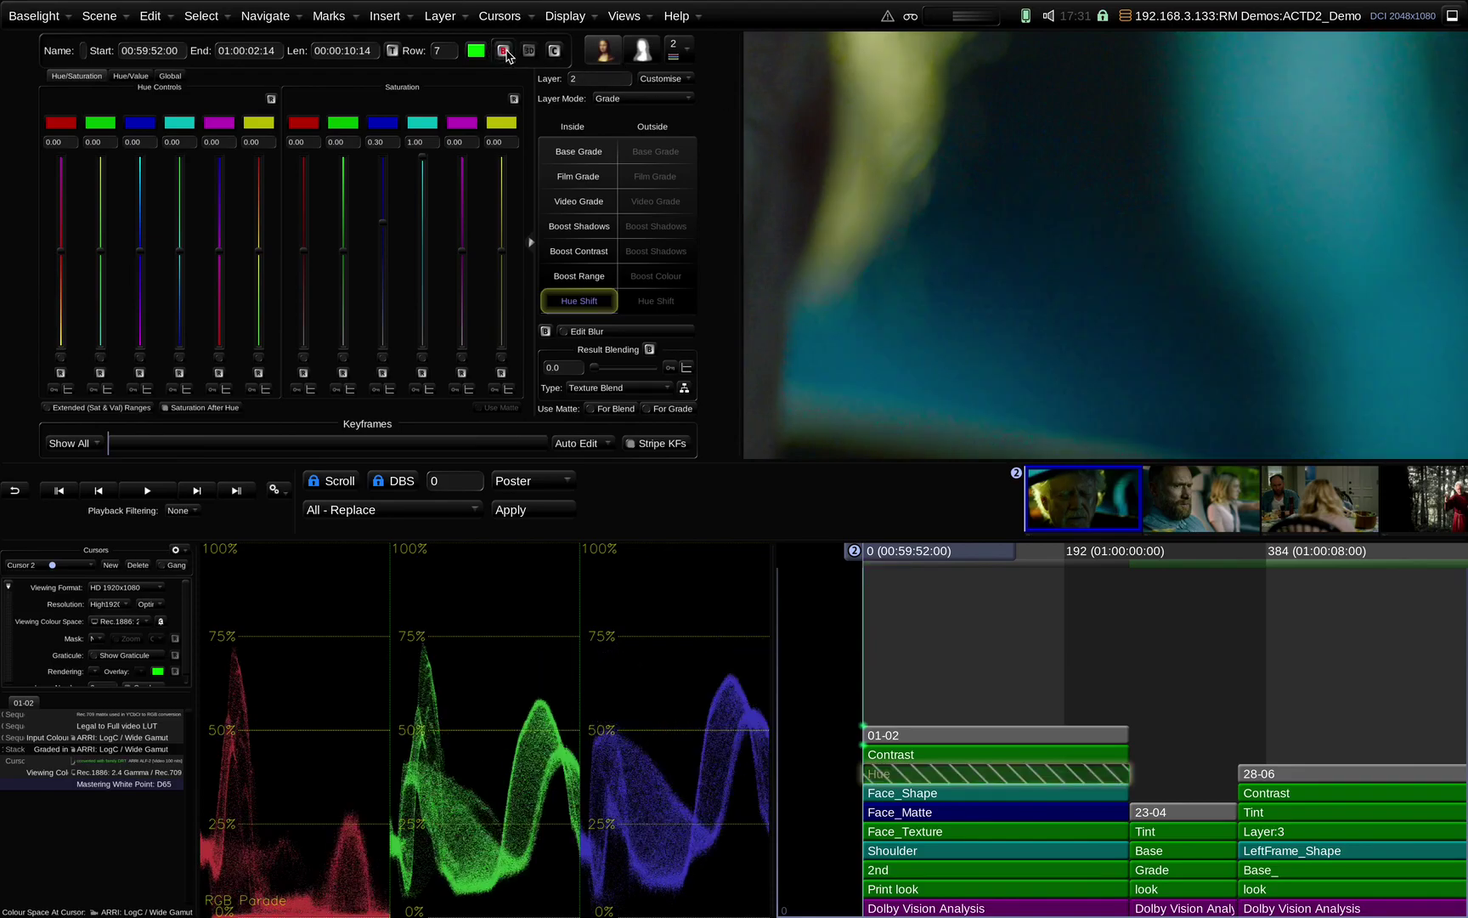
pyautogui.click(503, 51)
pyautogui.click(504, 51)
pyautogui.click(504, 51)
pyautogui.scroll(1, 1056, 254)
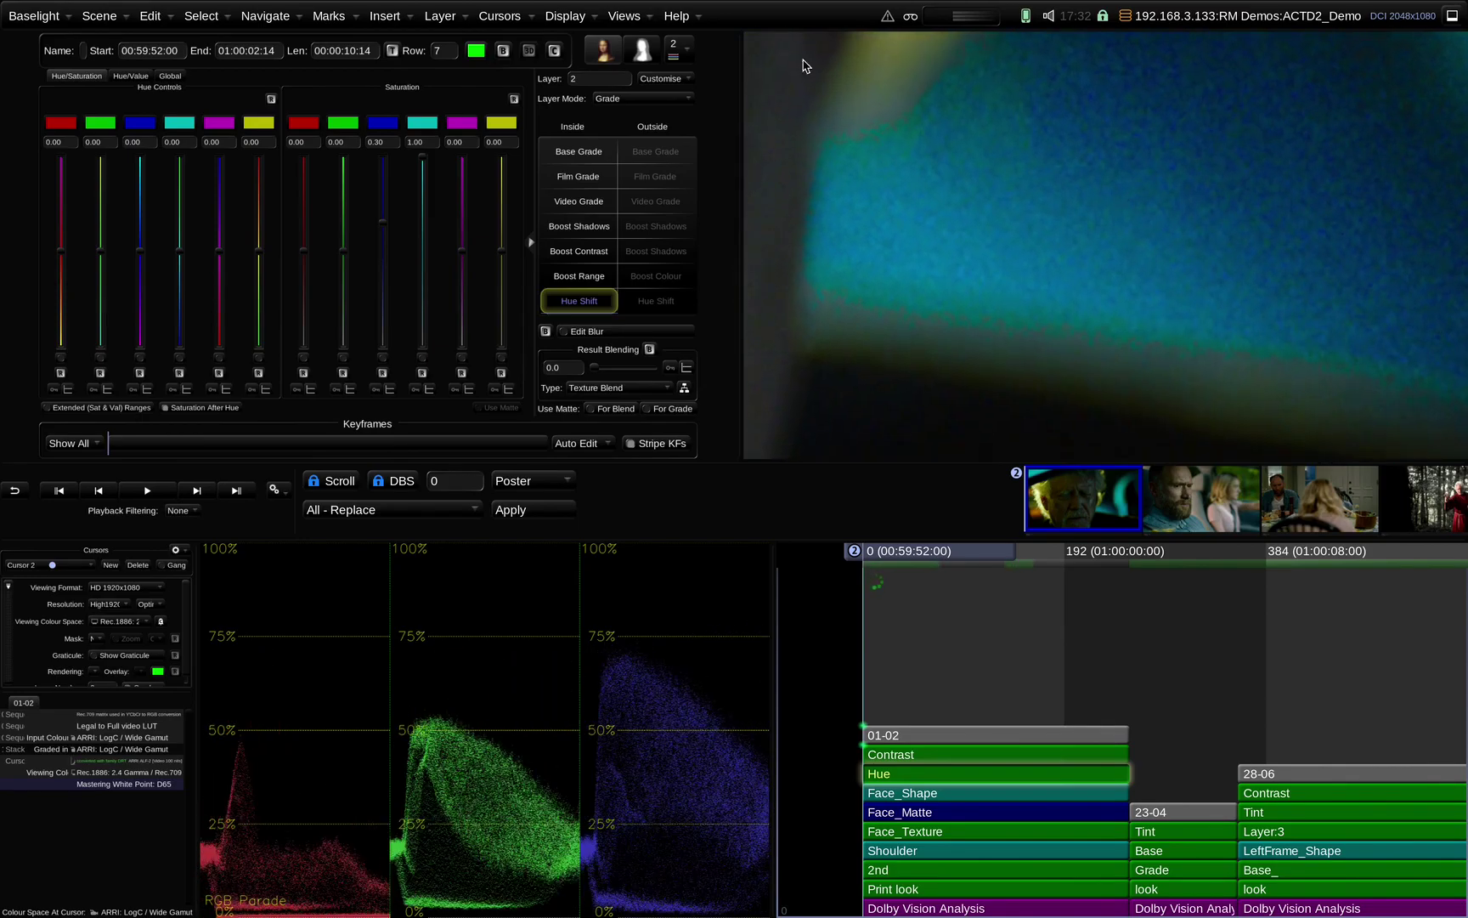
pyautogui.click(504, 51)
pyautogui.click(504, 51)
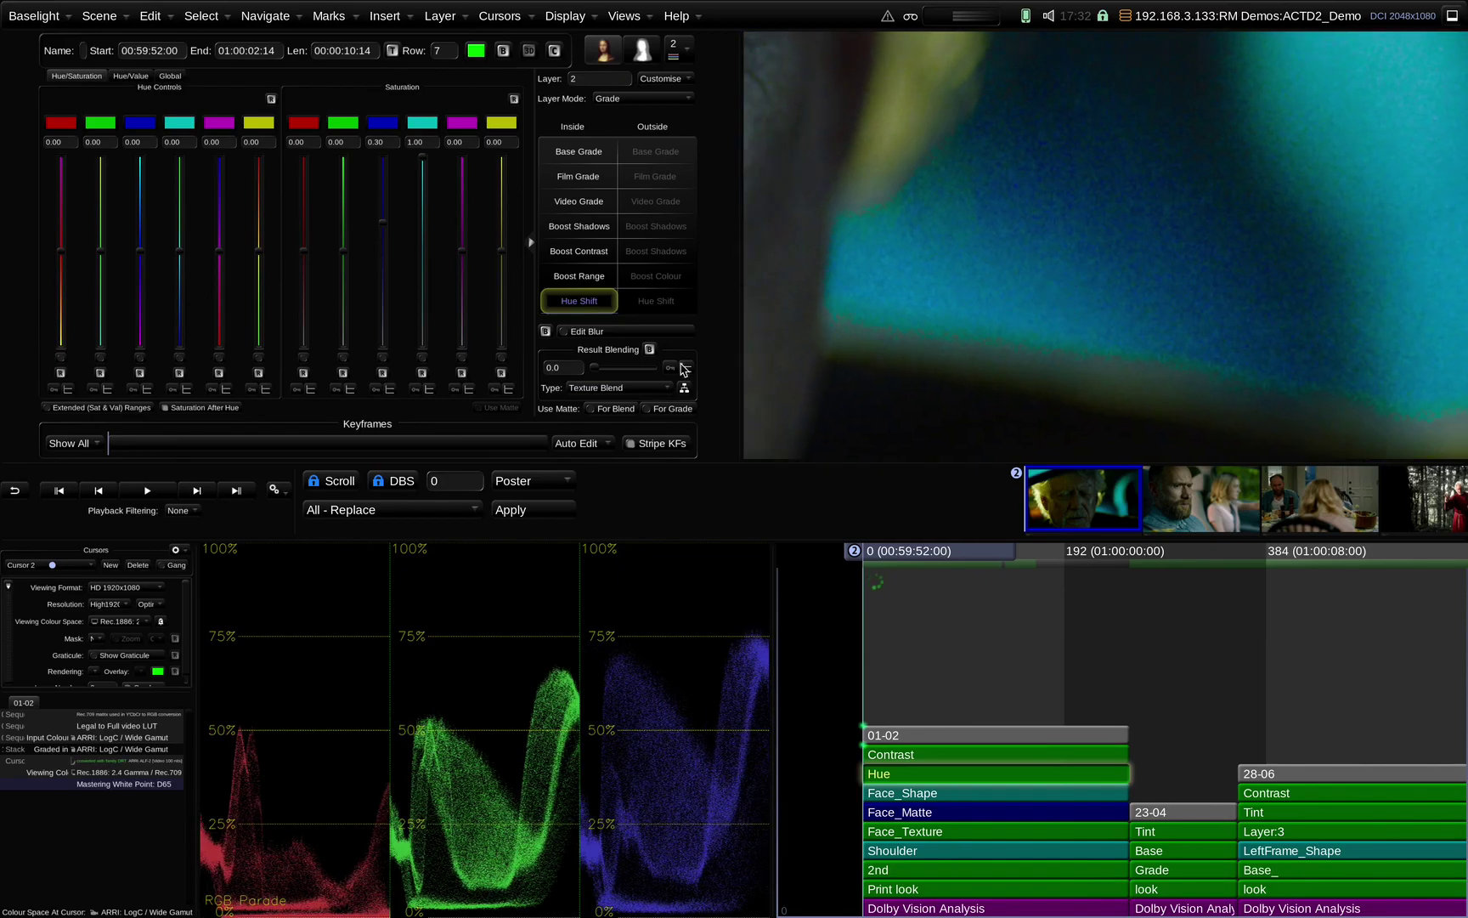
pyautogui.moveTo(595, 367); pyautogui.dragTo(726, 379)
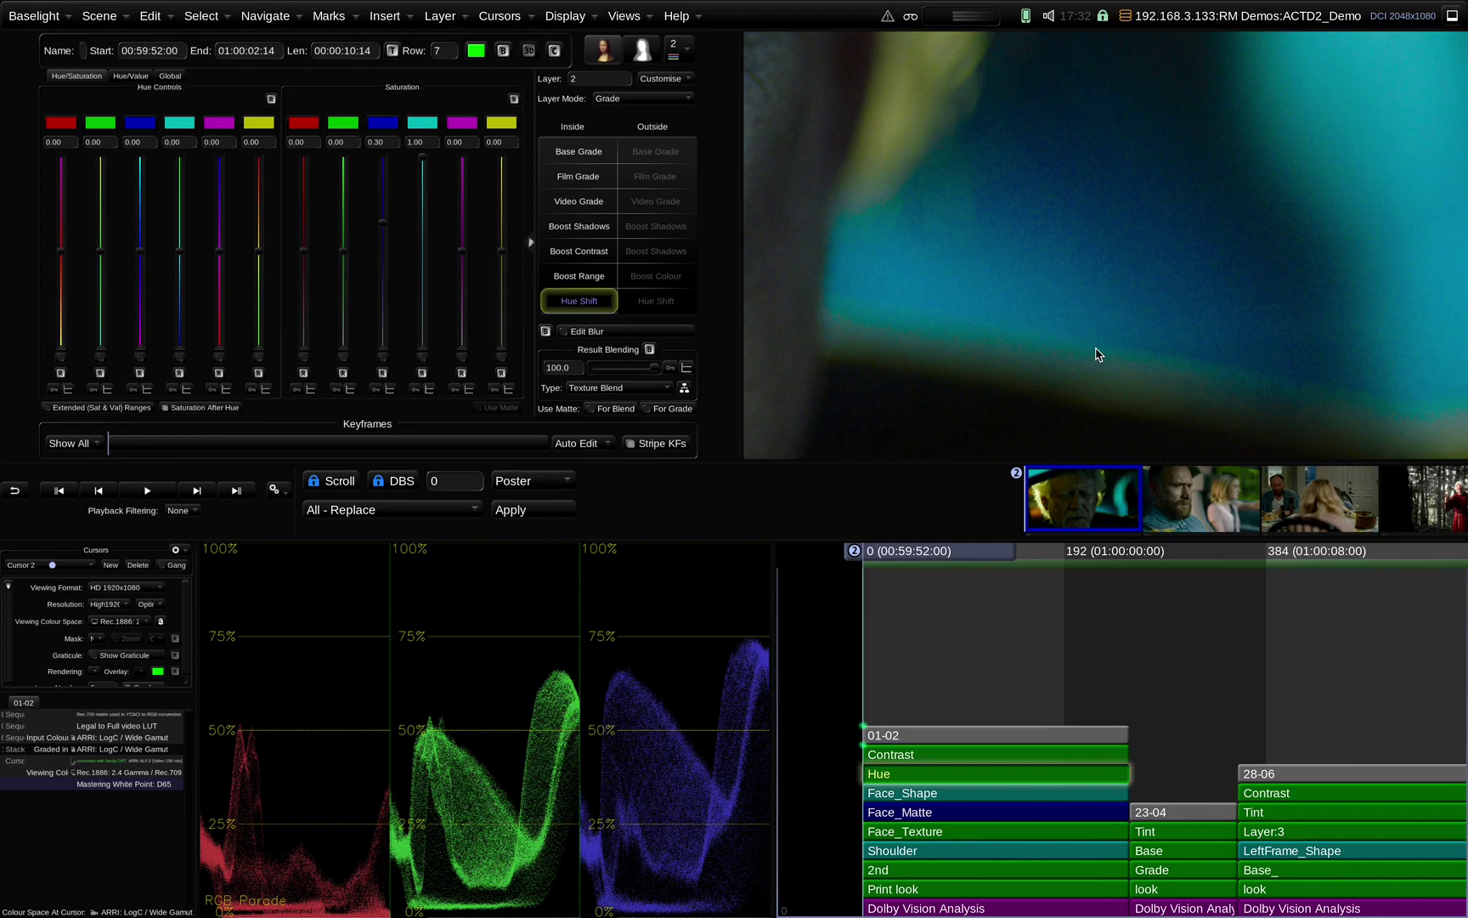
pyautogui.click(504, 51)
pyautogui.click(504, 51)
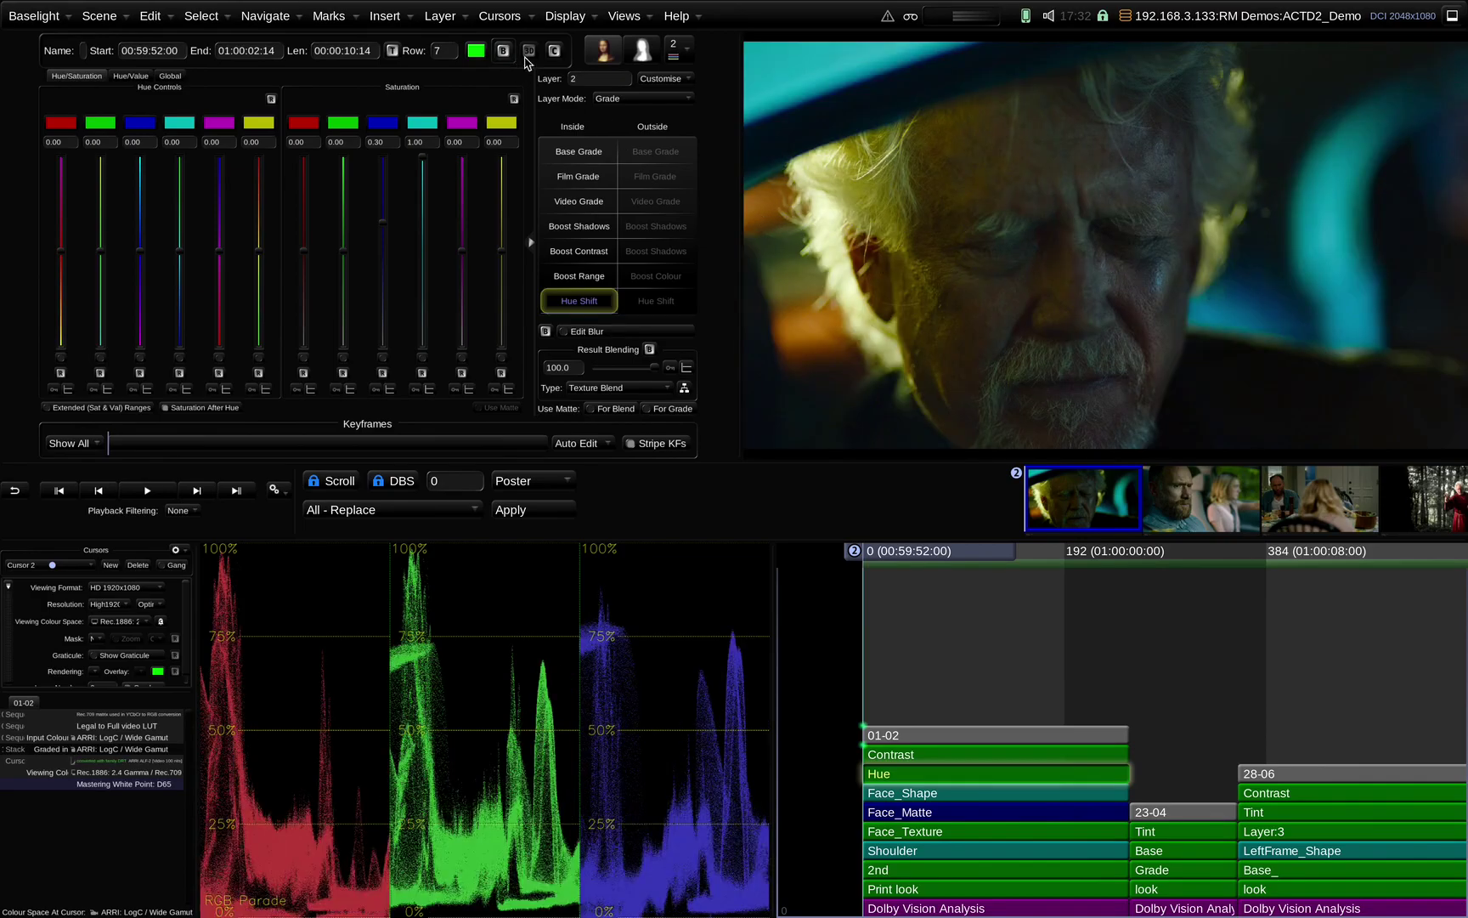
pyautogui.click(504, 51)
pyautogui.click(504, 51)
pyautogui.click(504, 51)
pyautogui.click(503, 51)
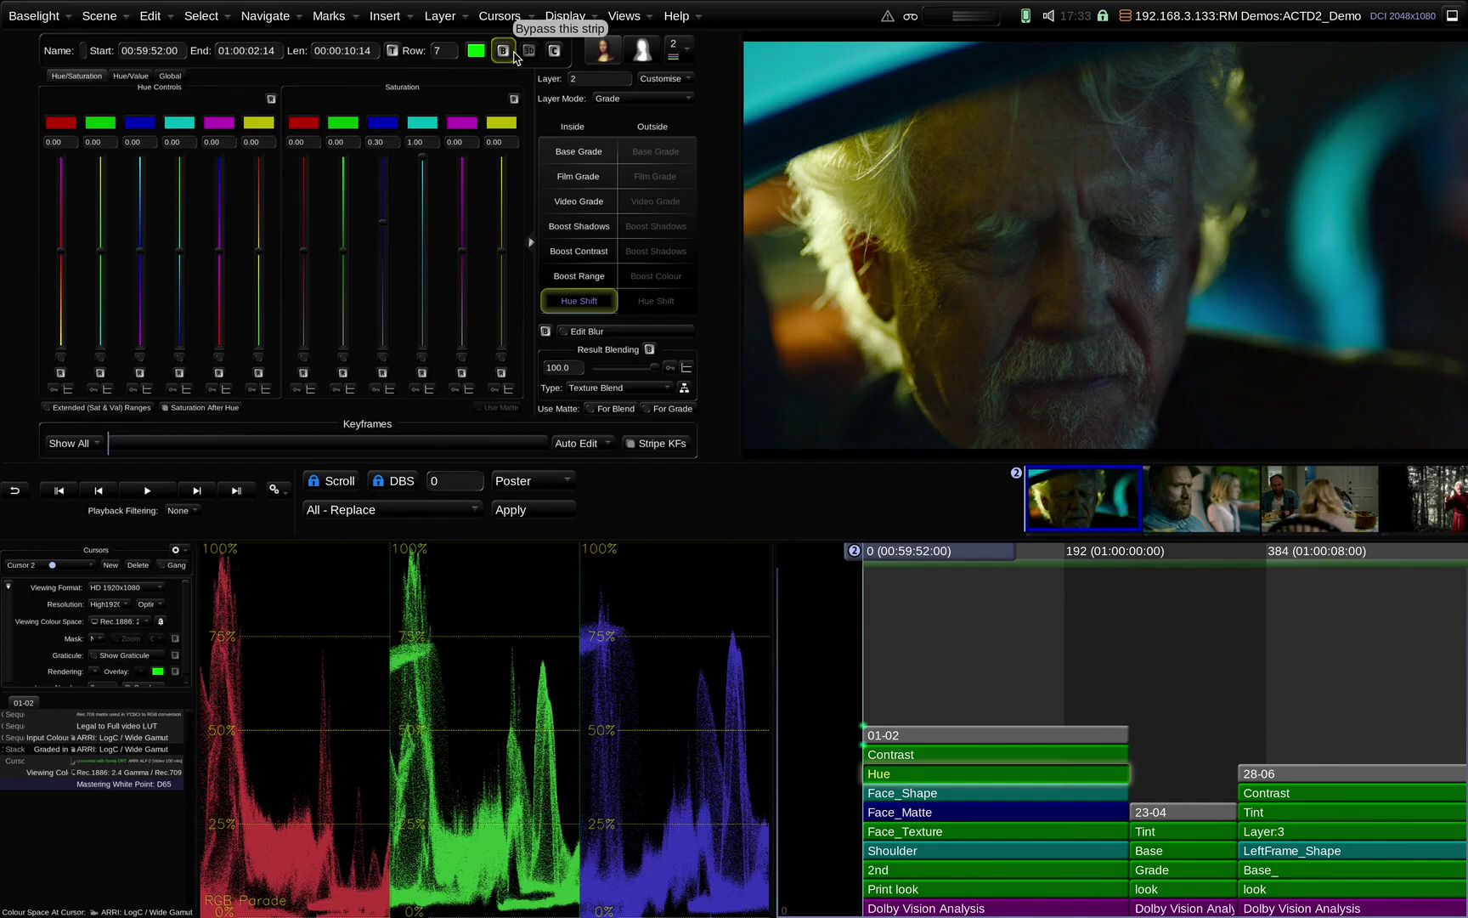
pyautogui.click(503, 50)
pyautogui.click(503, 50)
# Show Face_Texture's Boost Contrast settings, zoom to the eye and cheek, and play the shot
pyautogui.click(913, 838)
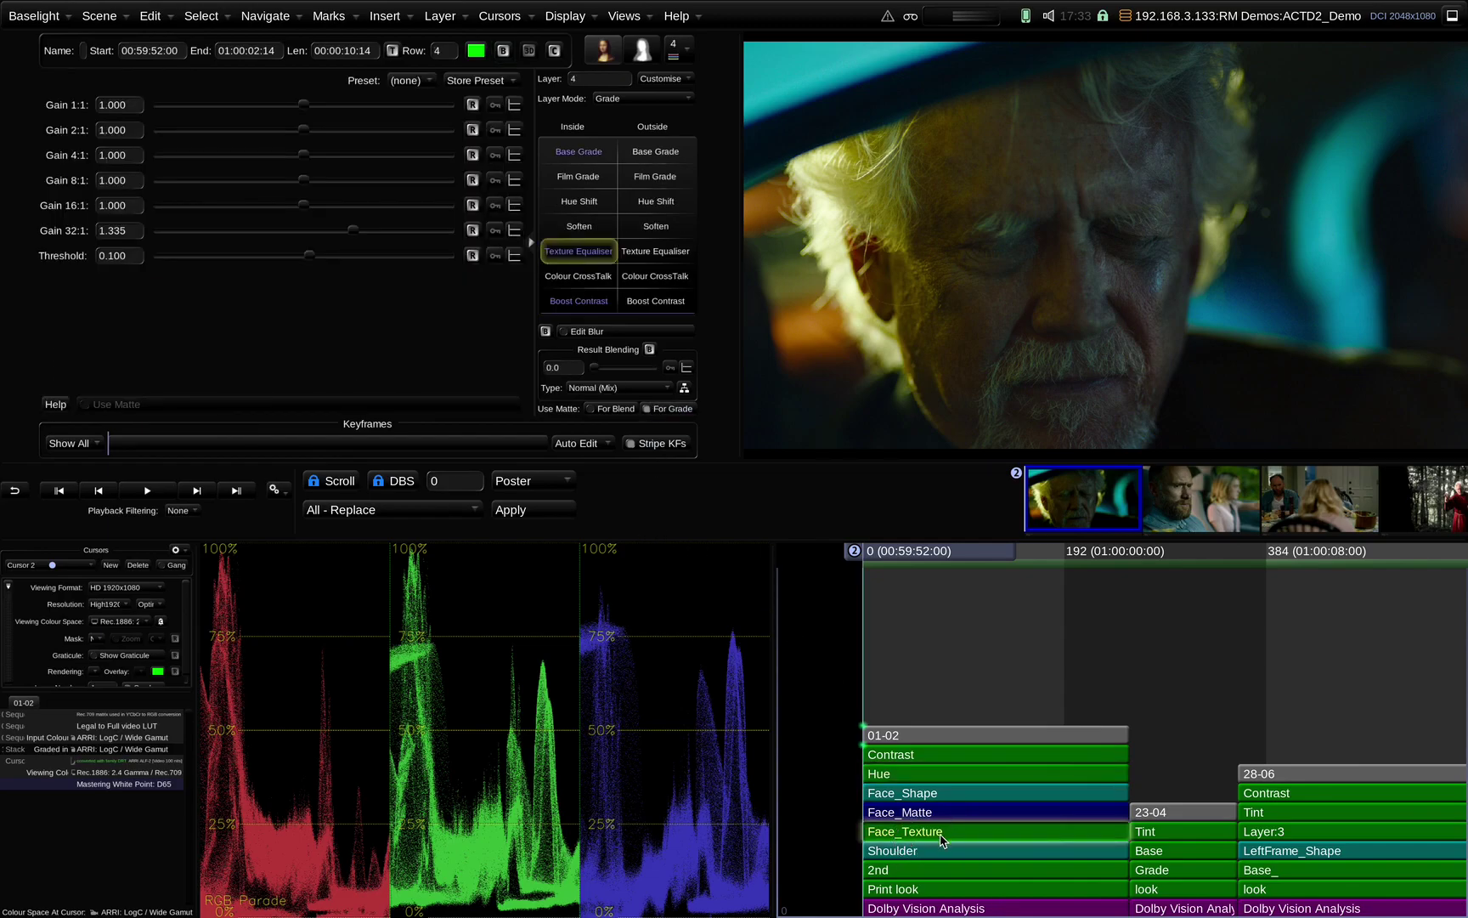
pyautogui.click(586, 315)
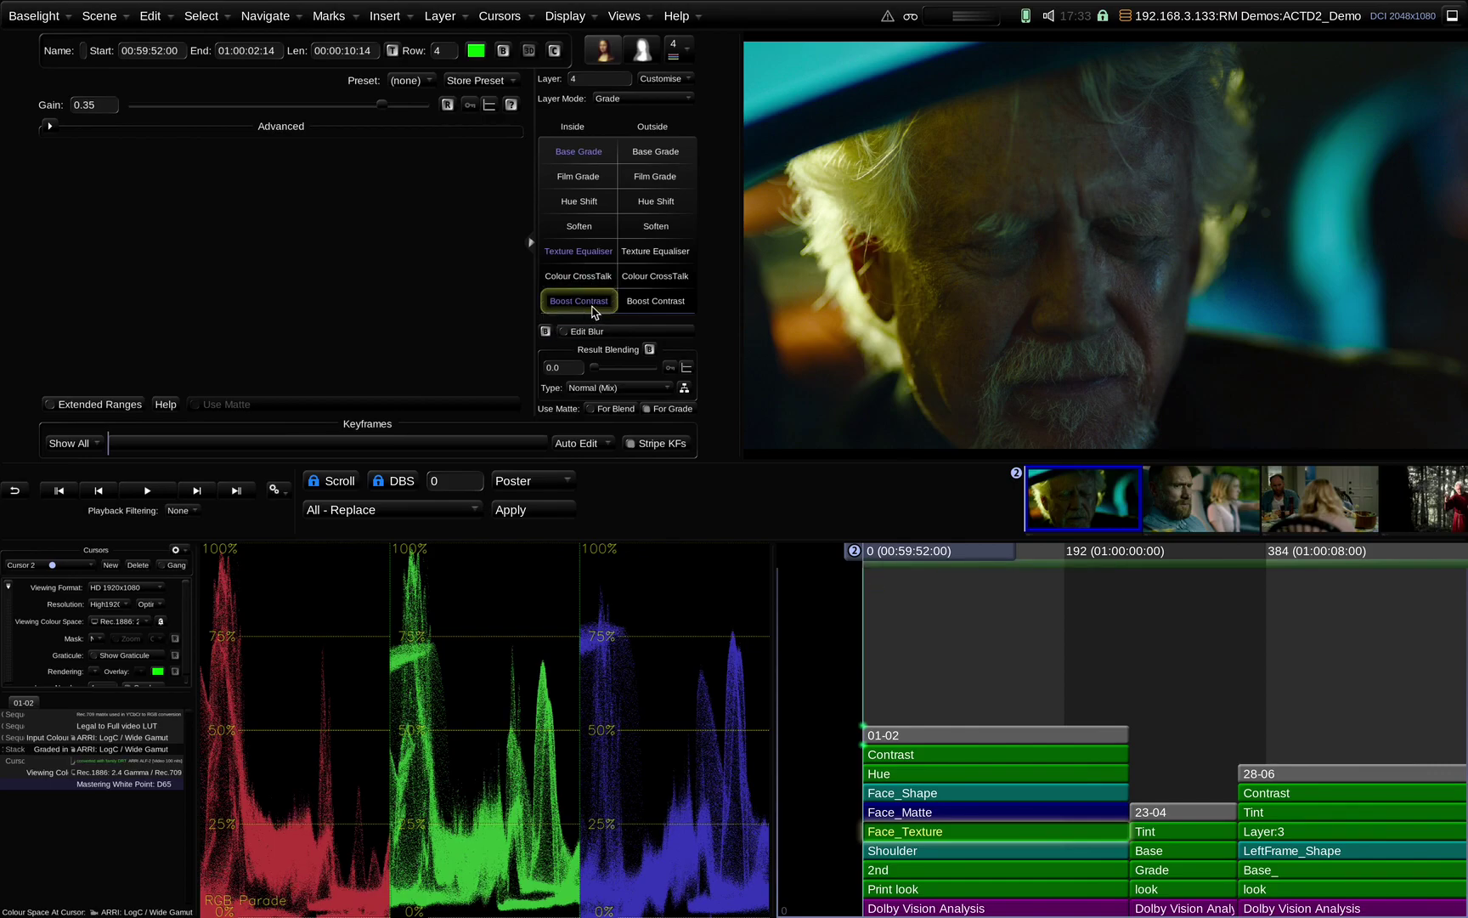
pyautogui.scroll(5, 1045, 337)
pyautogui.moveTo(1198, 291); pyautogui.dragTo(1059, 351)
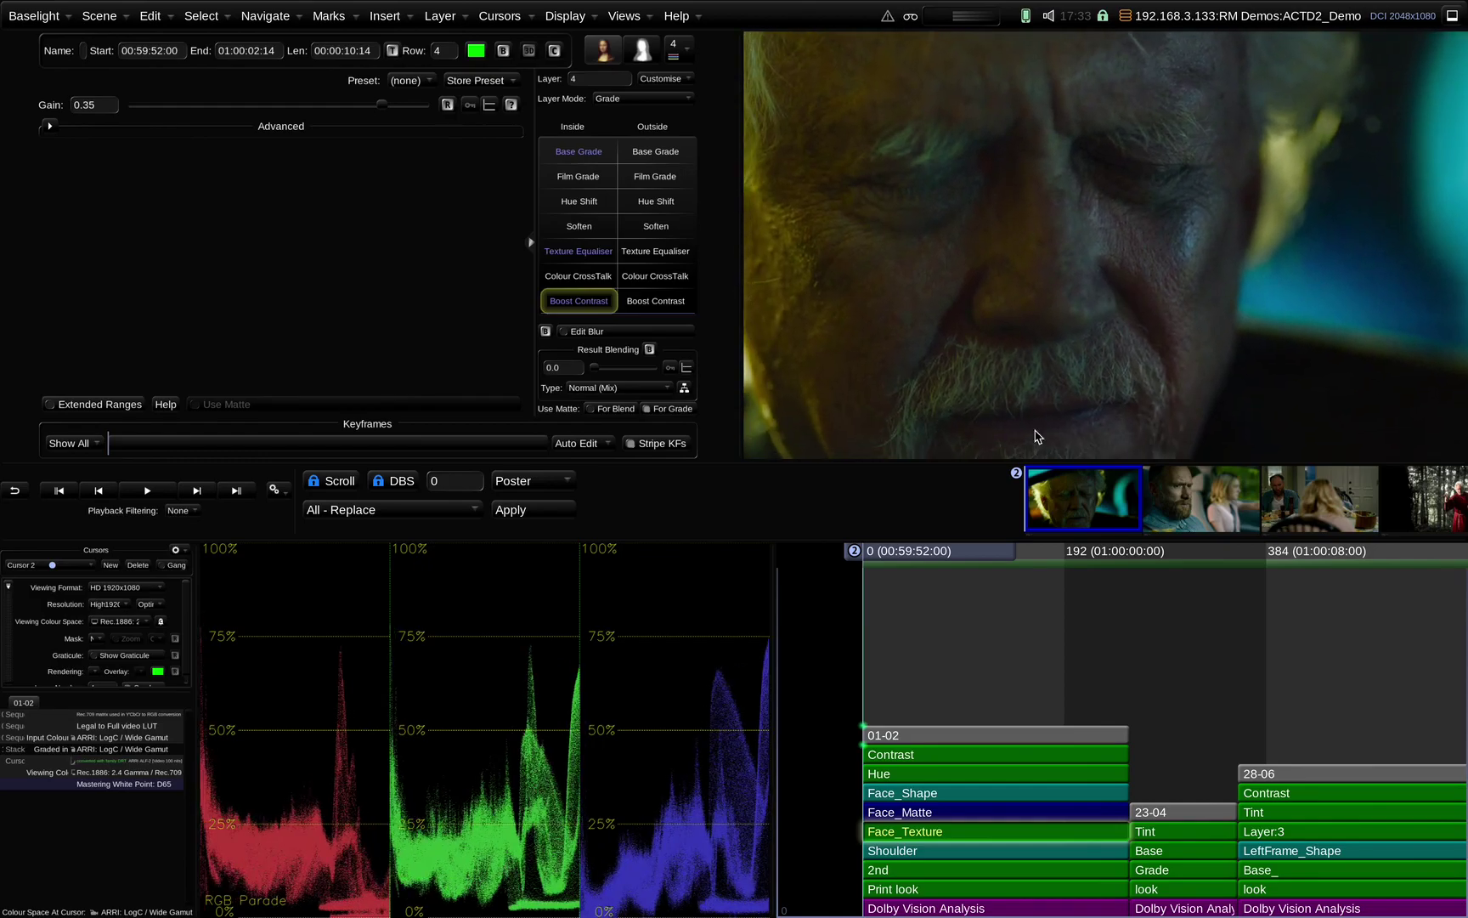
pyautogui.press('space')
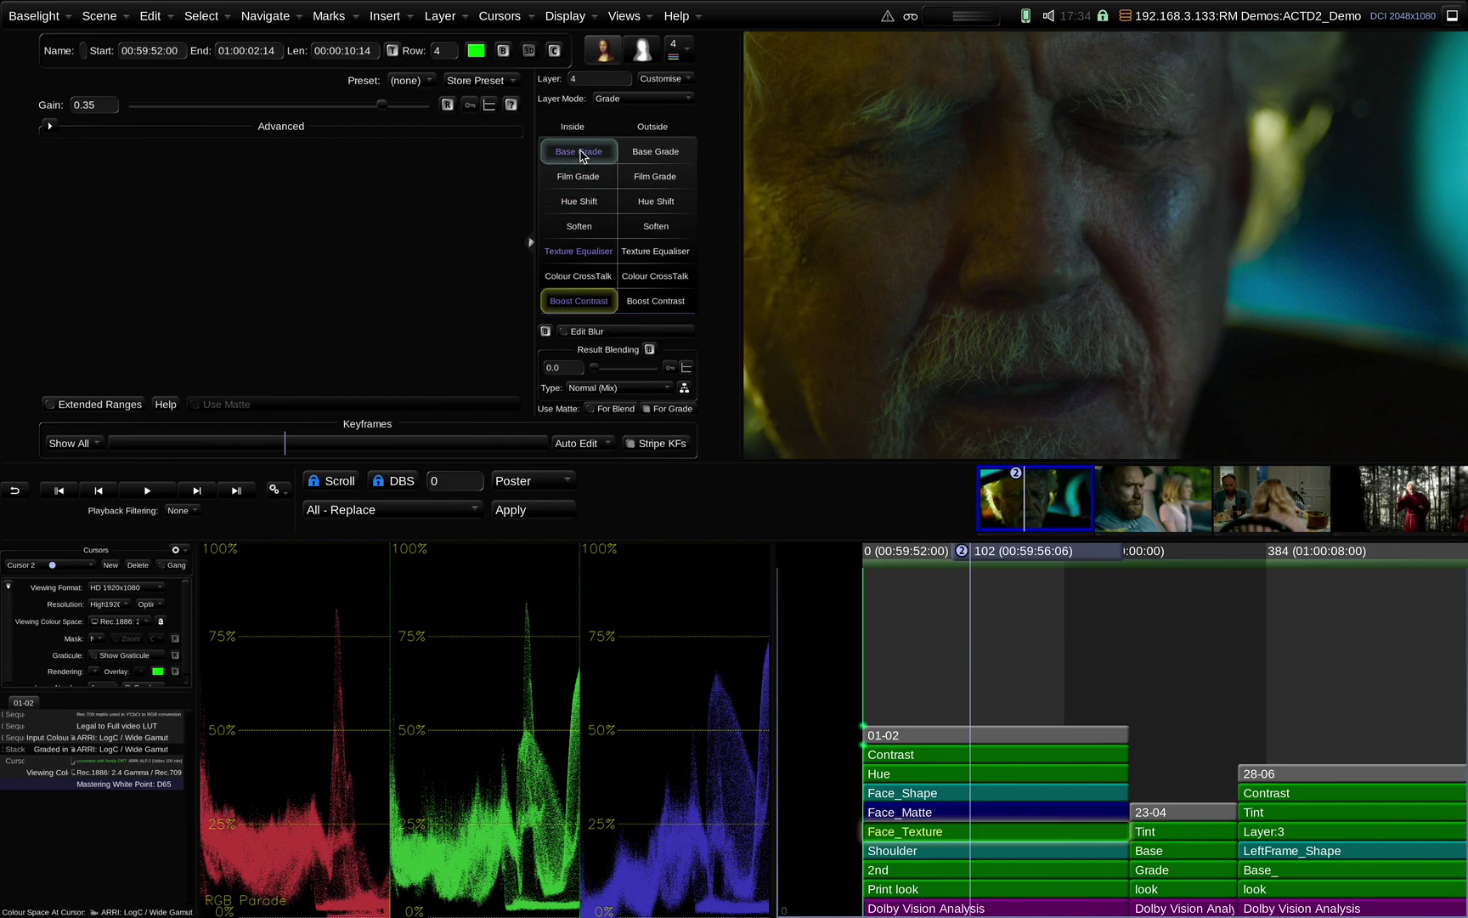
pyautogui.click(917, 891)
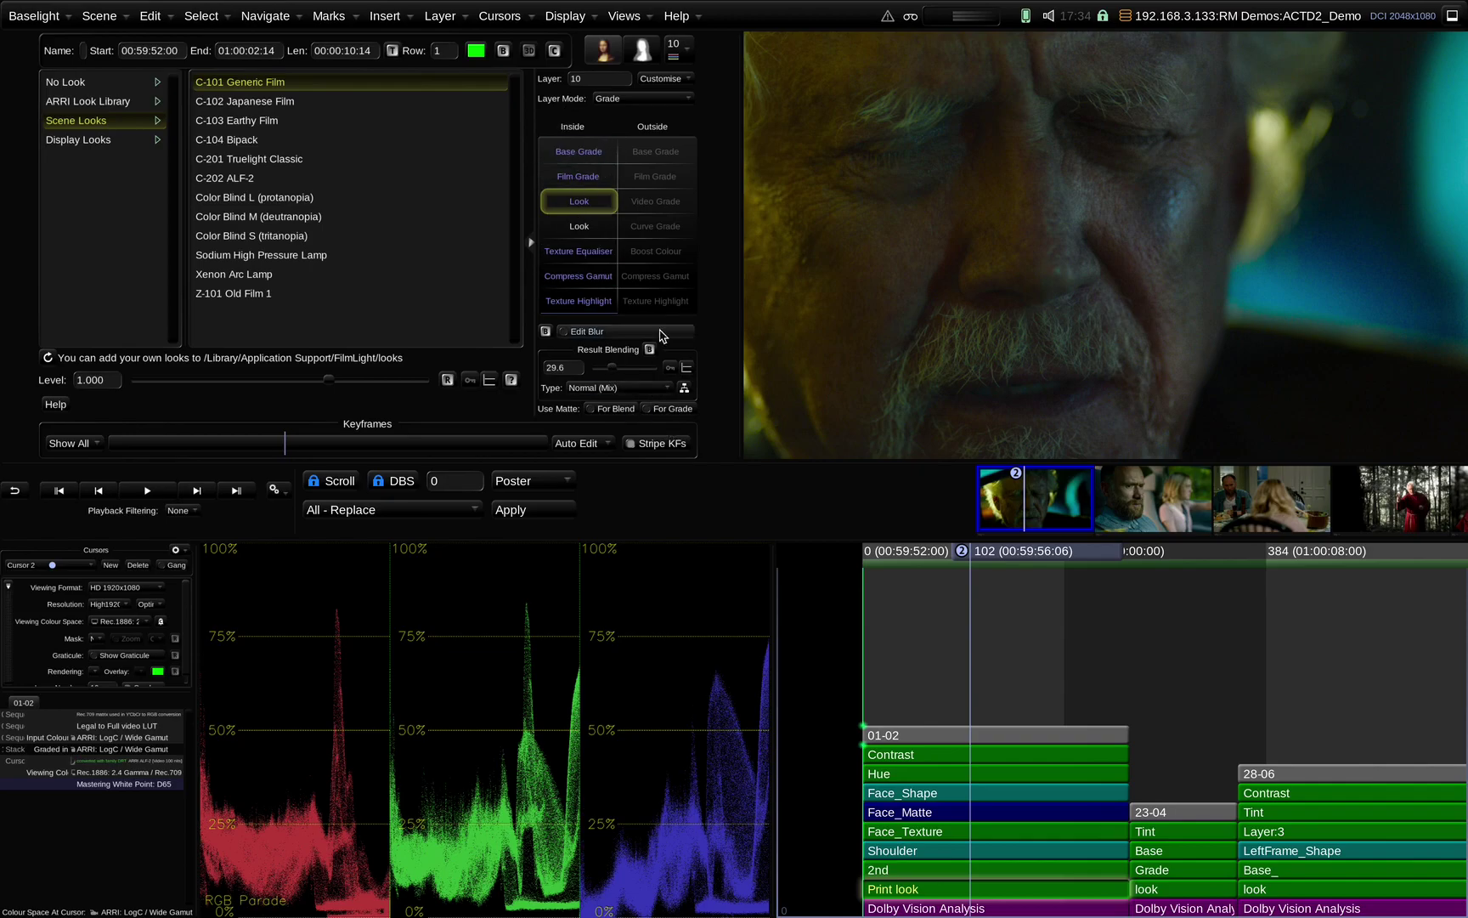
# Check the layer configuration options without changes, then return from Face_Texture to the Print look layer
pyautogui.click(690, 80)
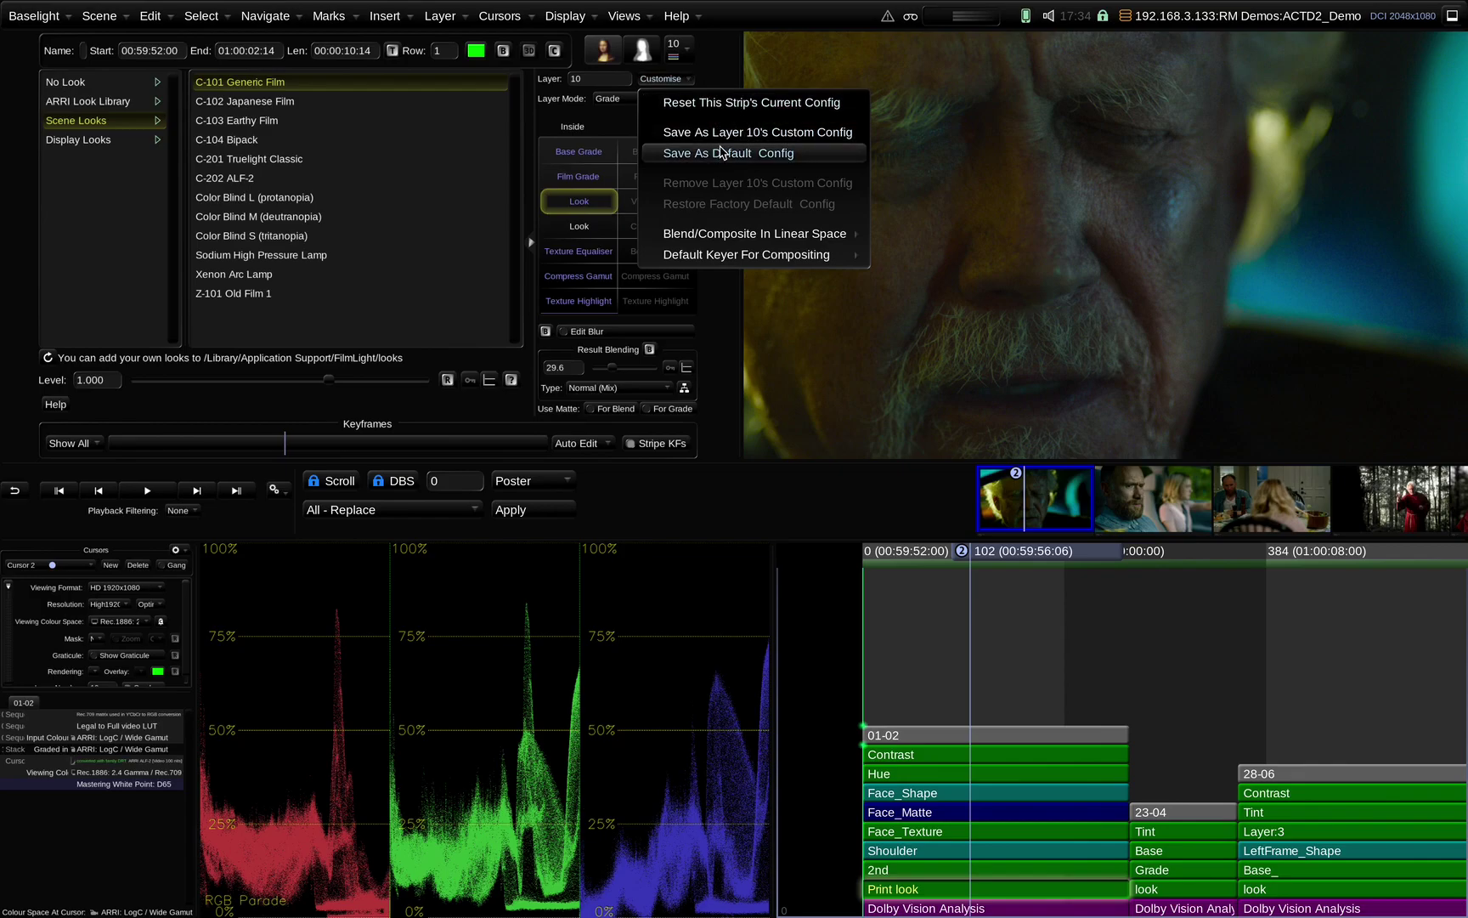
pyautogui.click(721, 60)
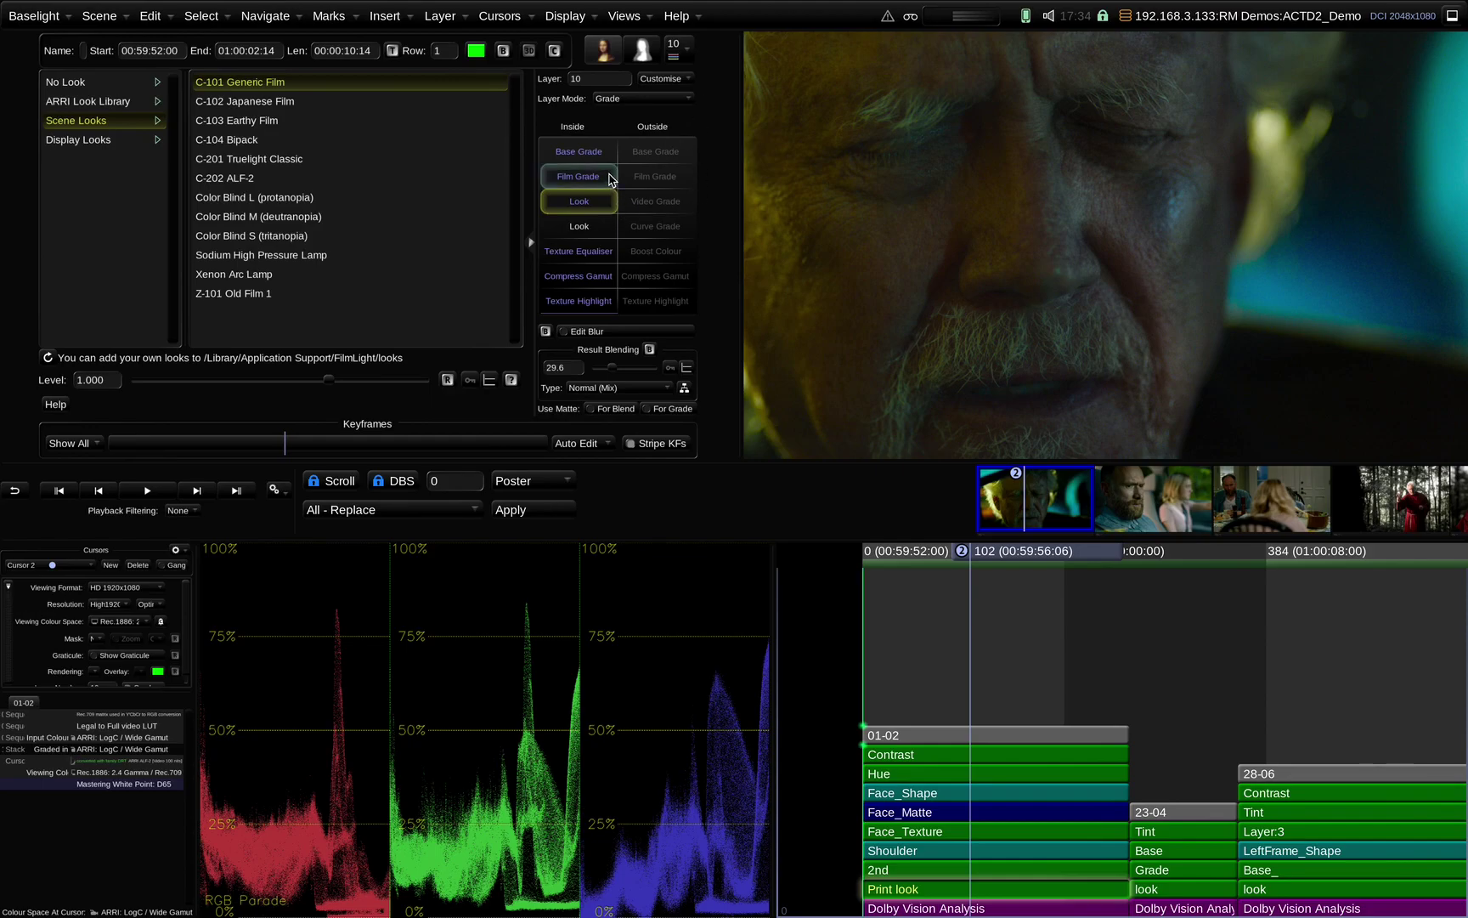
pyautogui.click(916, 834)
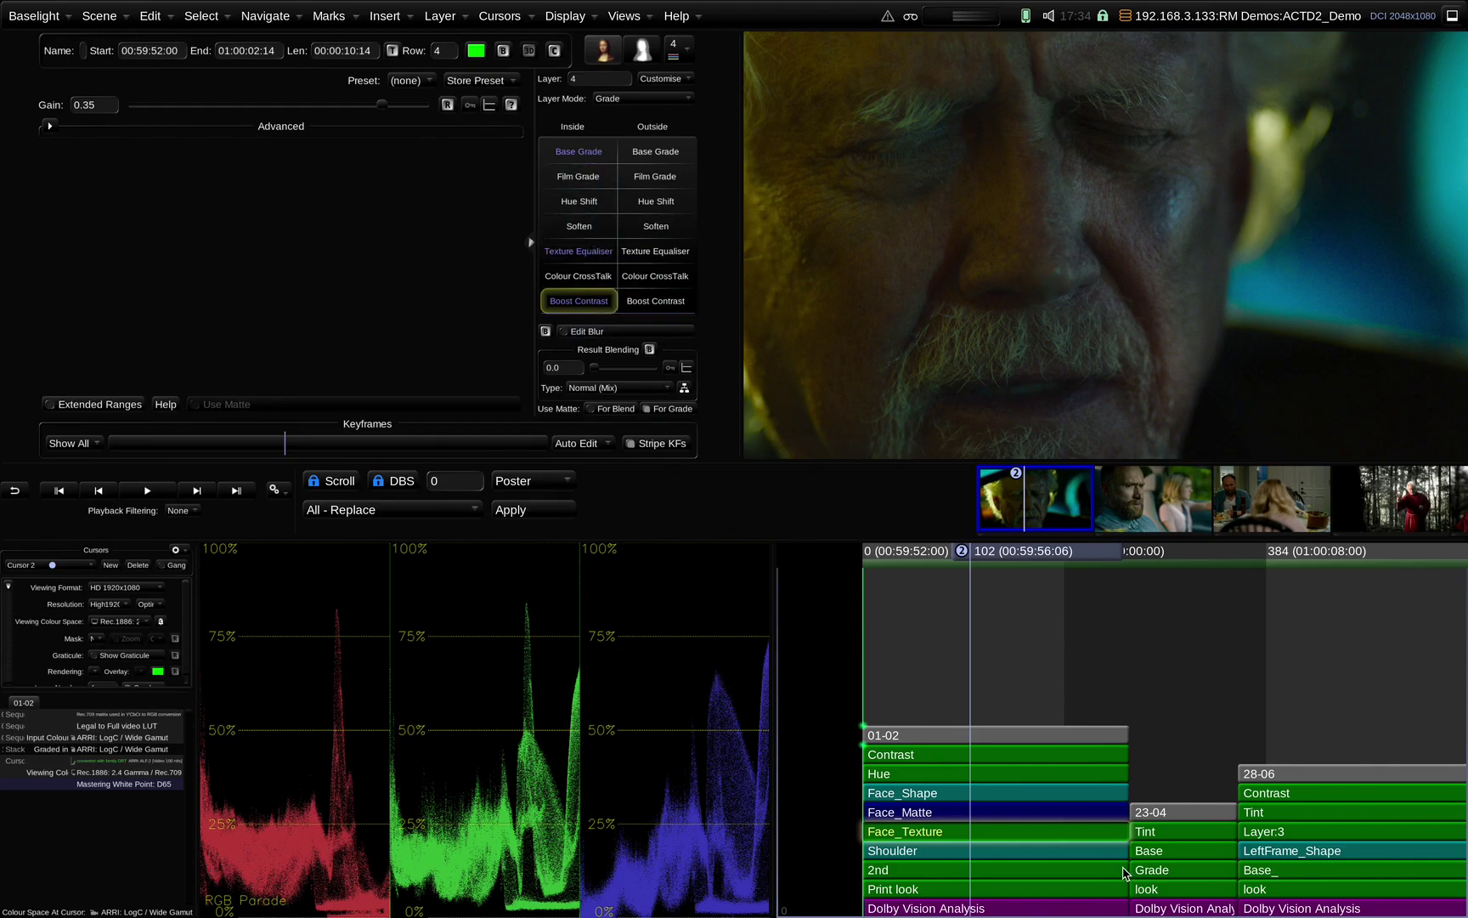
pyautogui.click(922, 896)
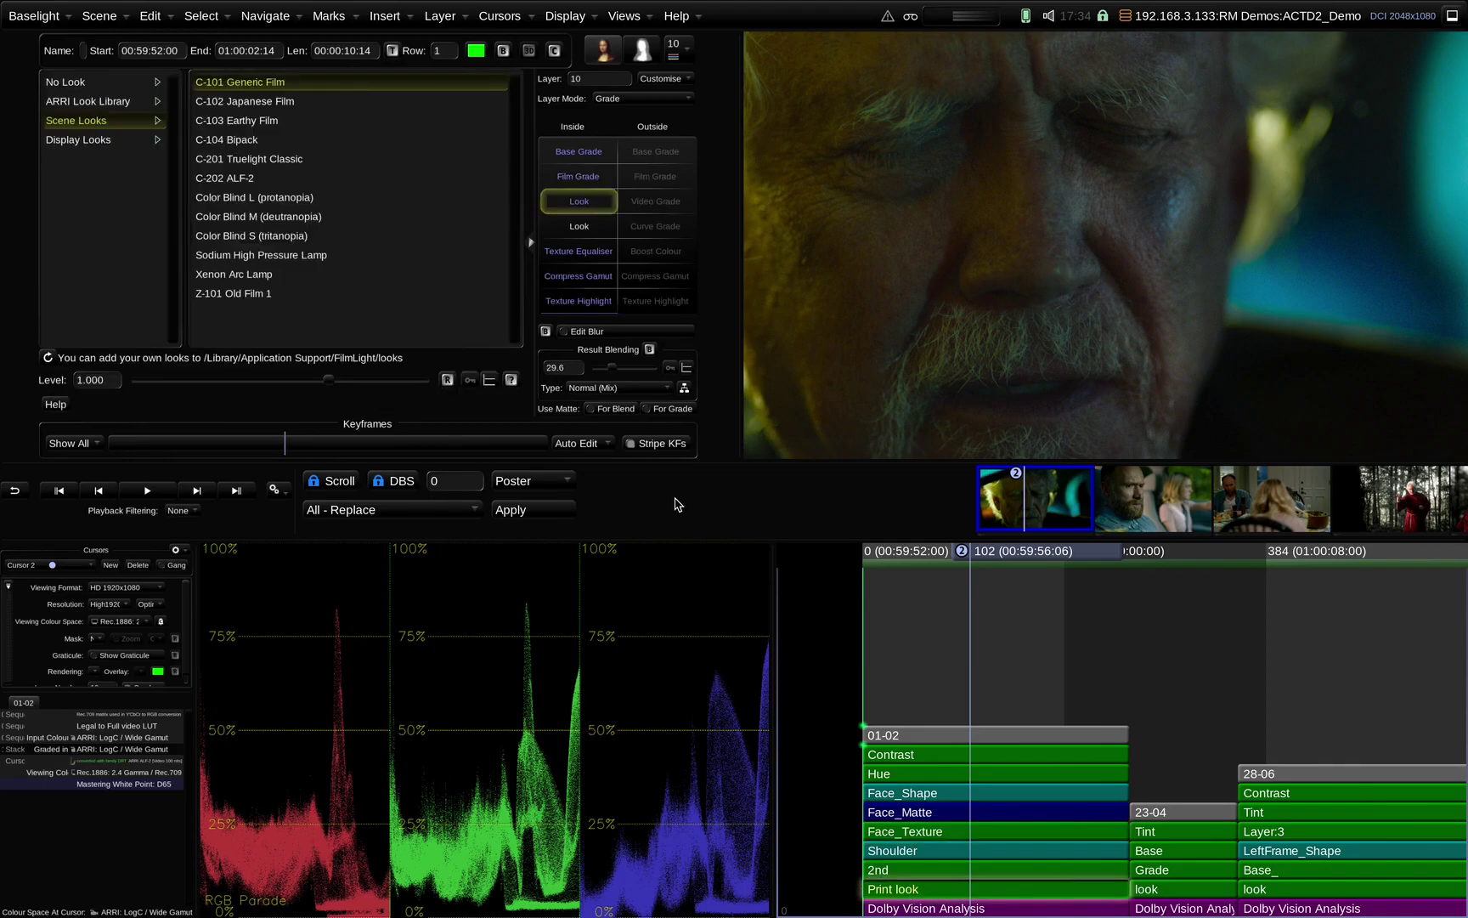
# Try the C-202 ALF-2 scene look in the second slot, remove it, and browse Scene Looks presets
pyautogui.click(593, 232)
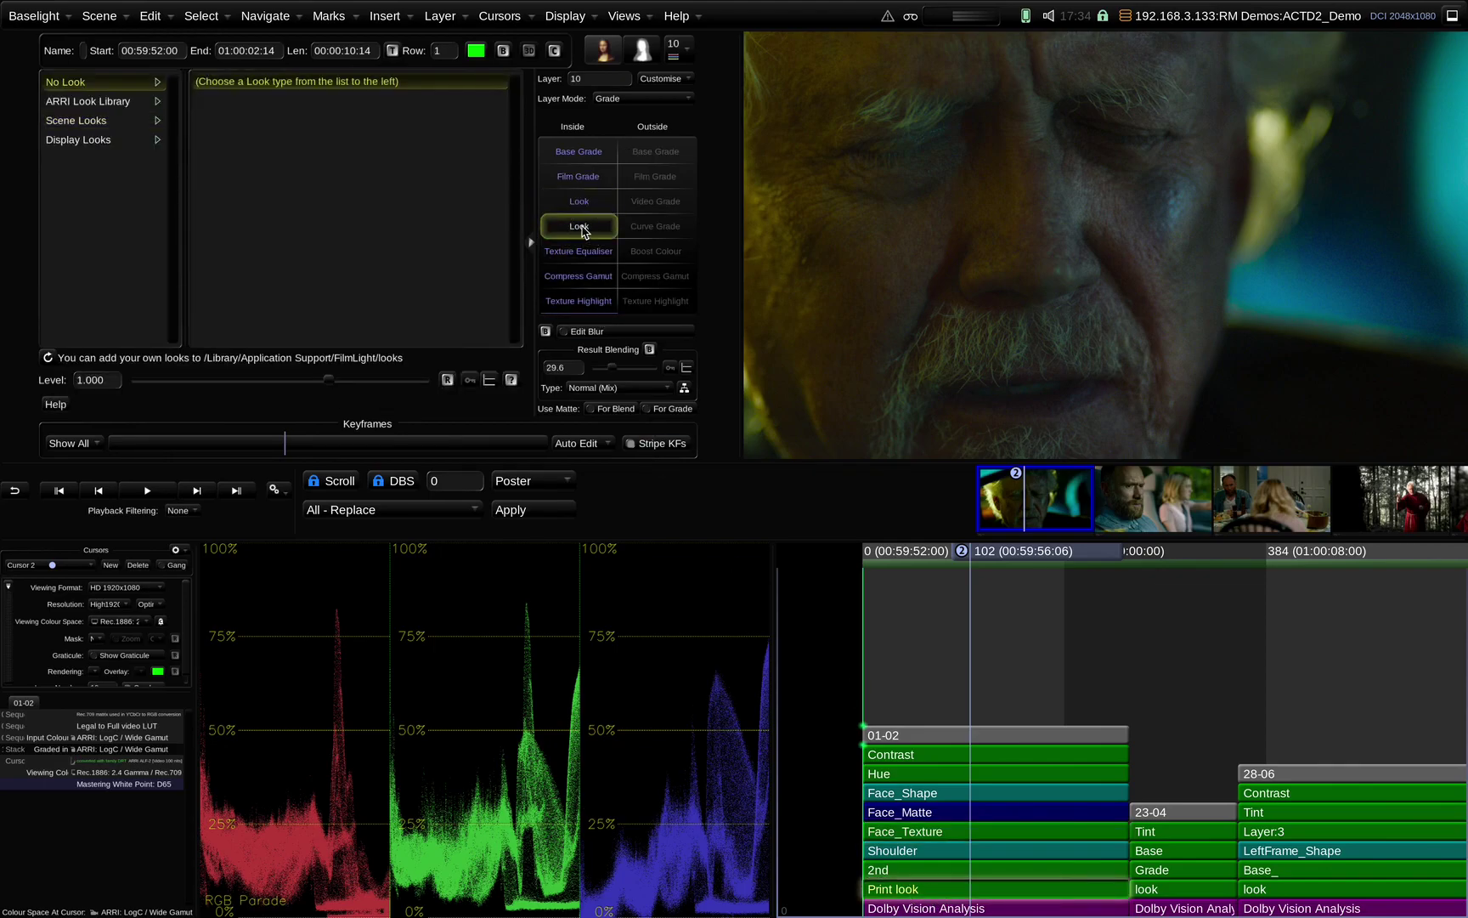
pyautogui.click(104, 120)
pyautogui.click(277, 180)
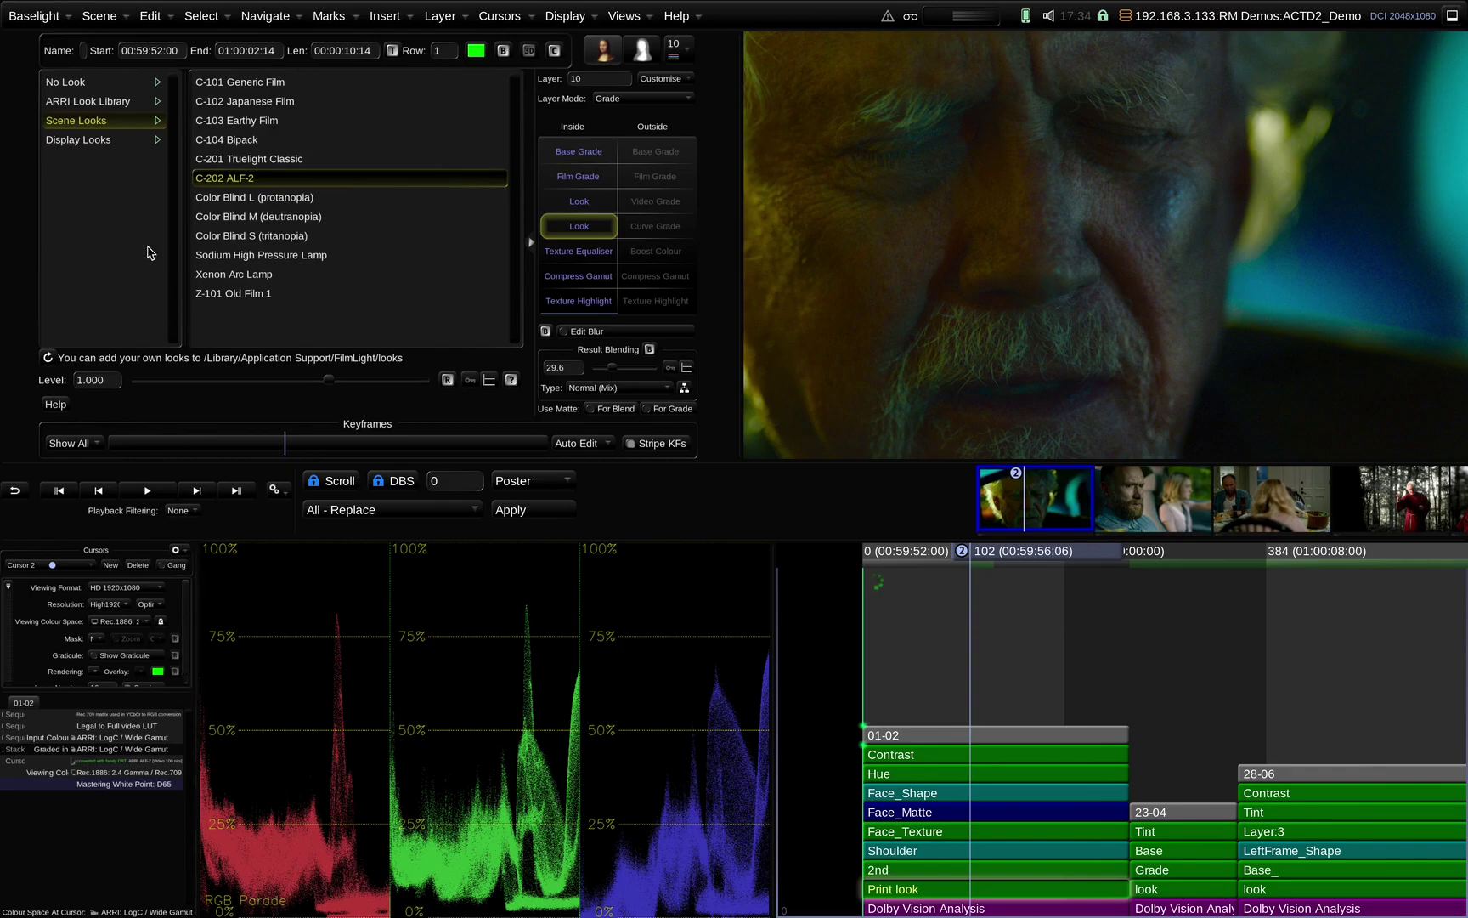
pyautogui.click(95, 84)
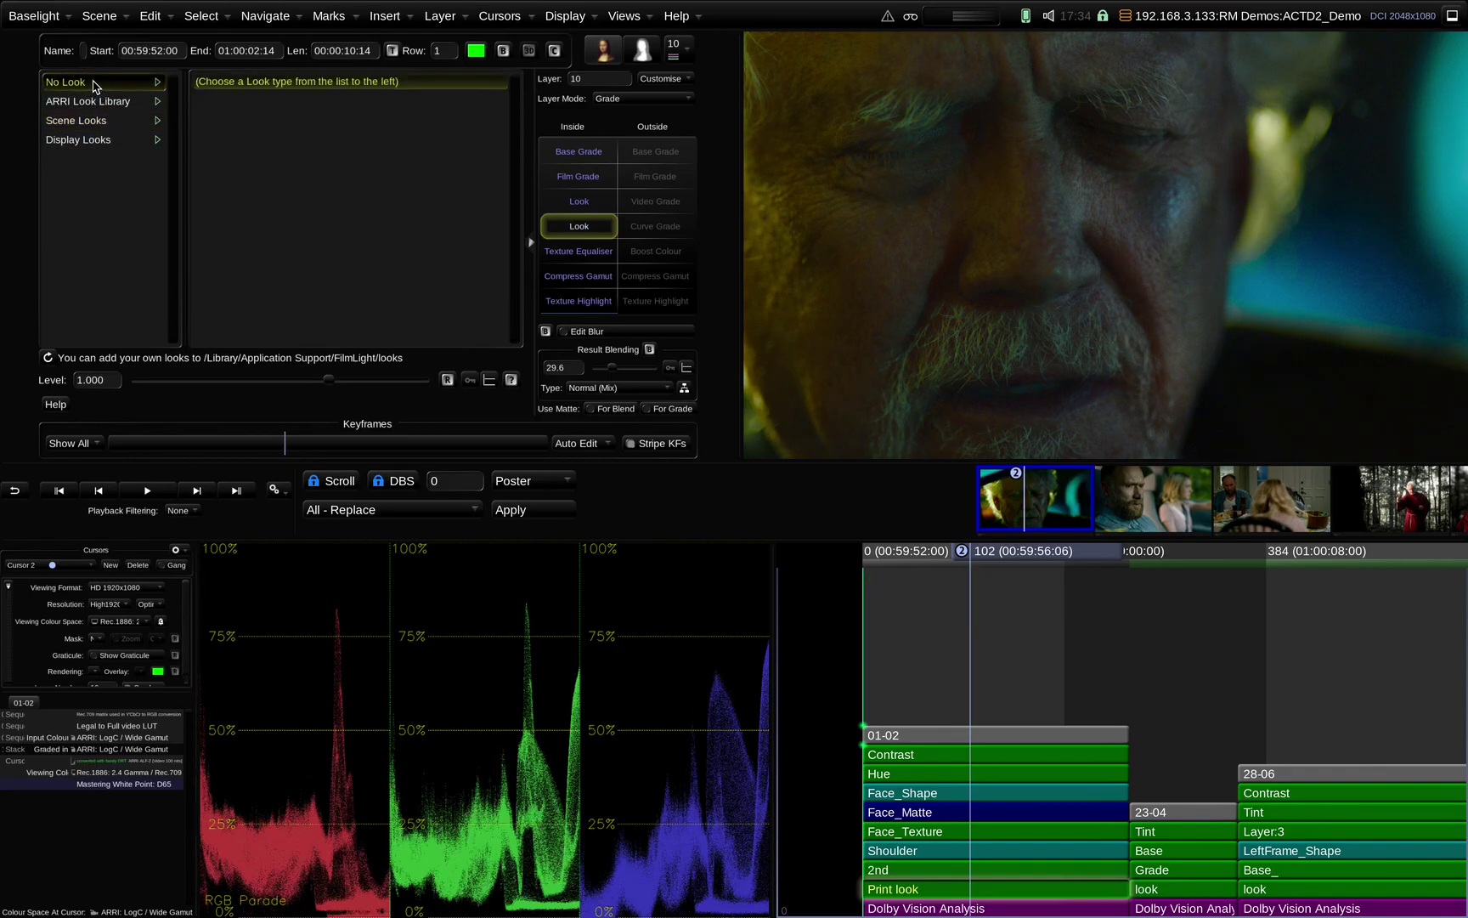
pyautogui.click(575, 204)
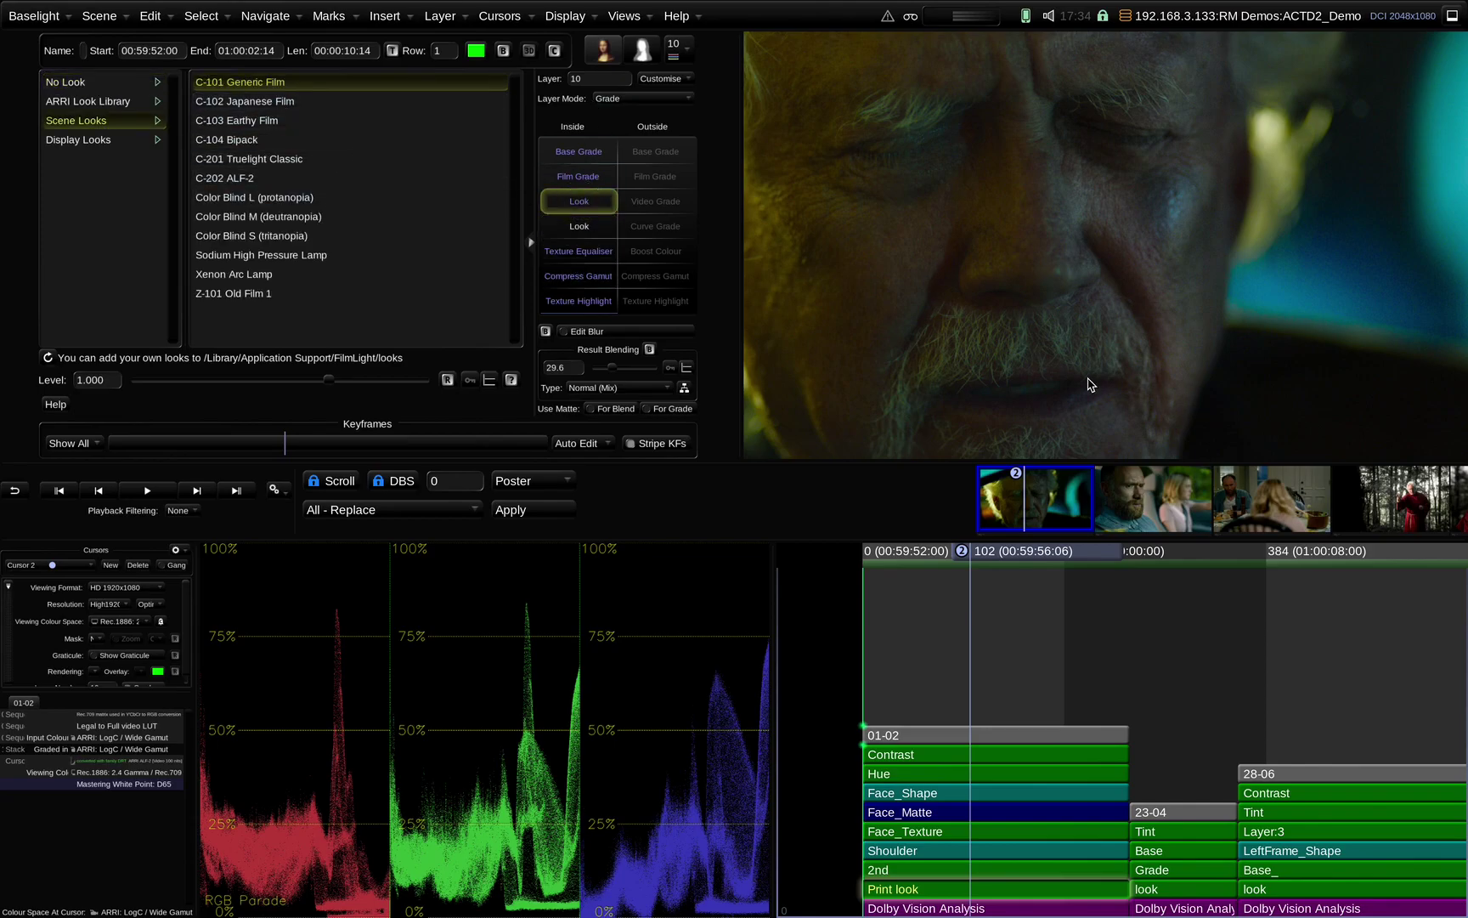
pyautogui.rightClick(1030, 889)
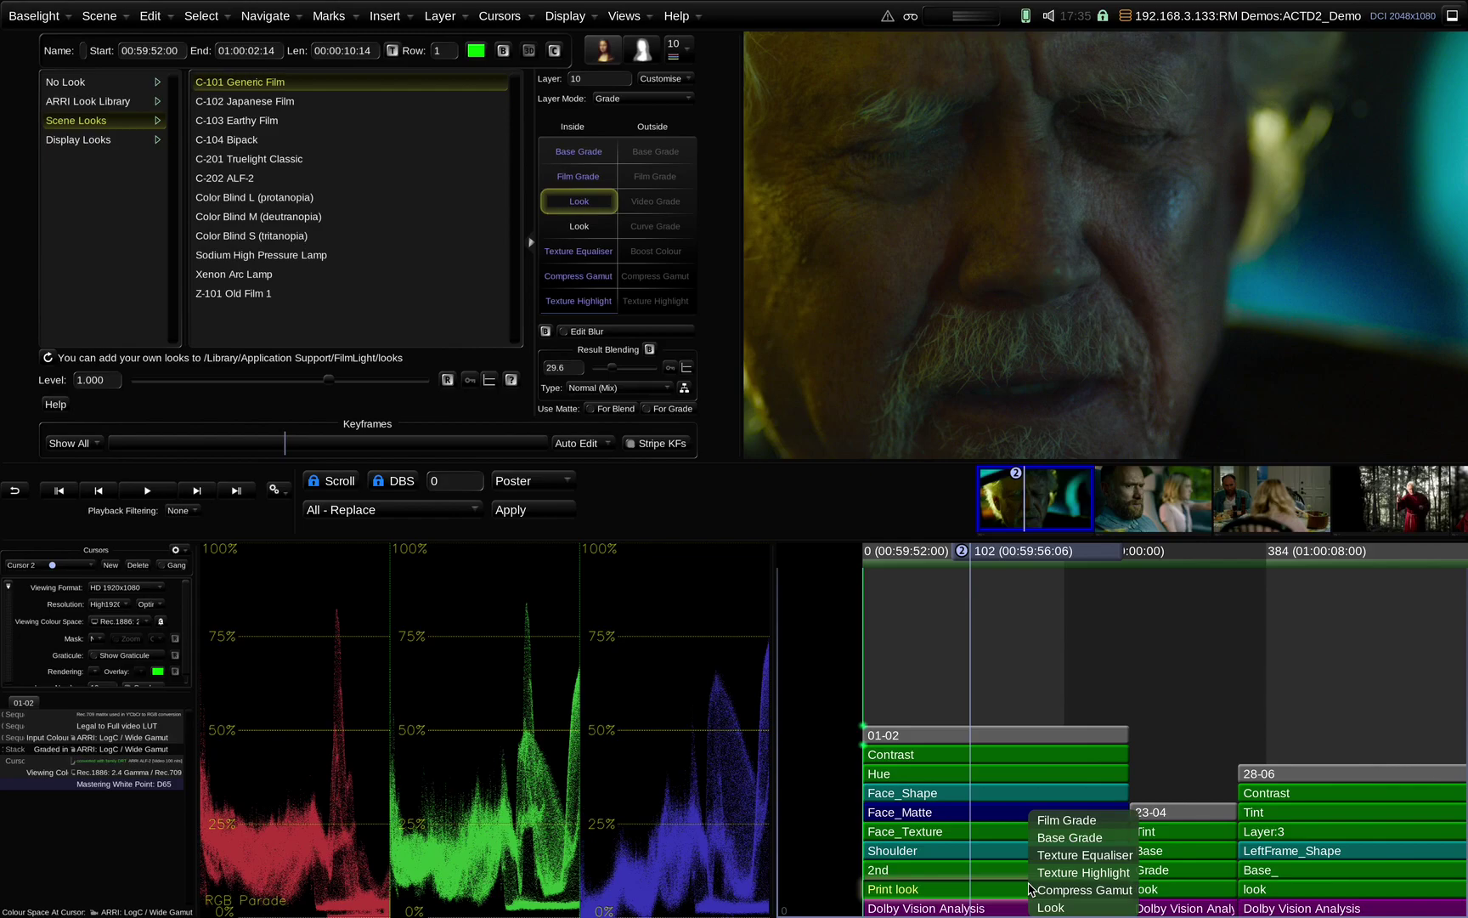
pyautogui.click(1080, 871)
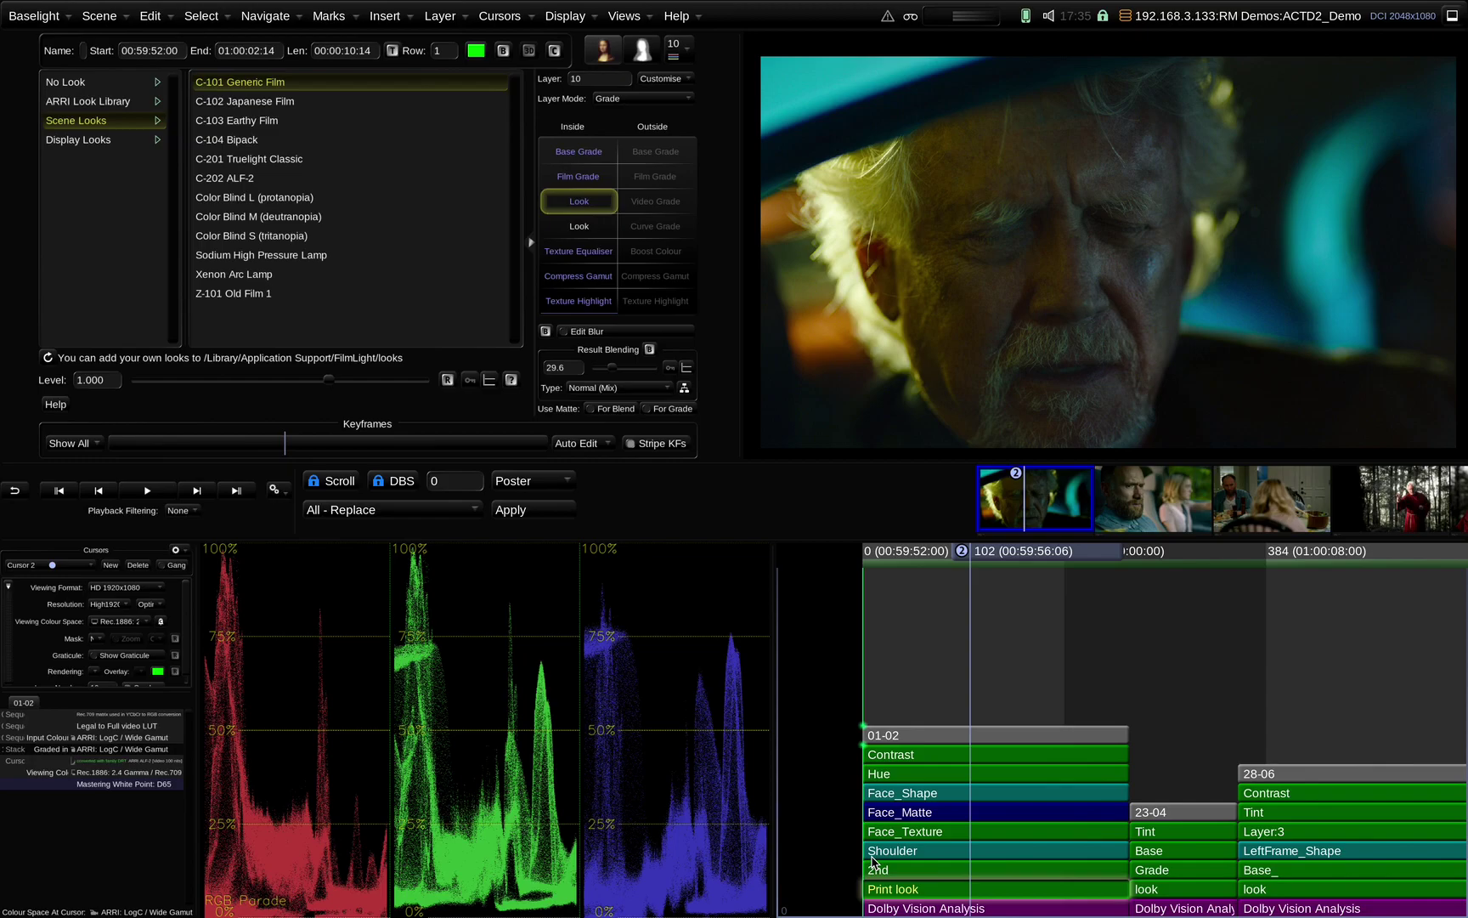
# Switch to the Anamation workspace with its shot list, client notes and Current Stack preview
pyautogui.click(558, 16)
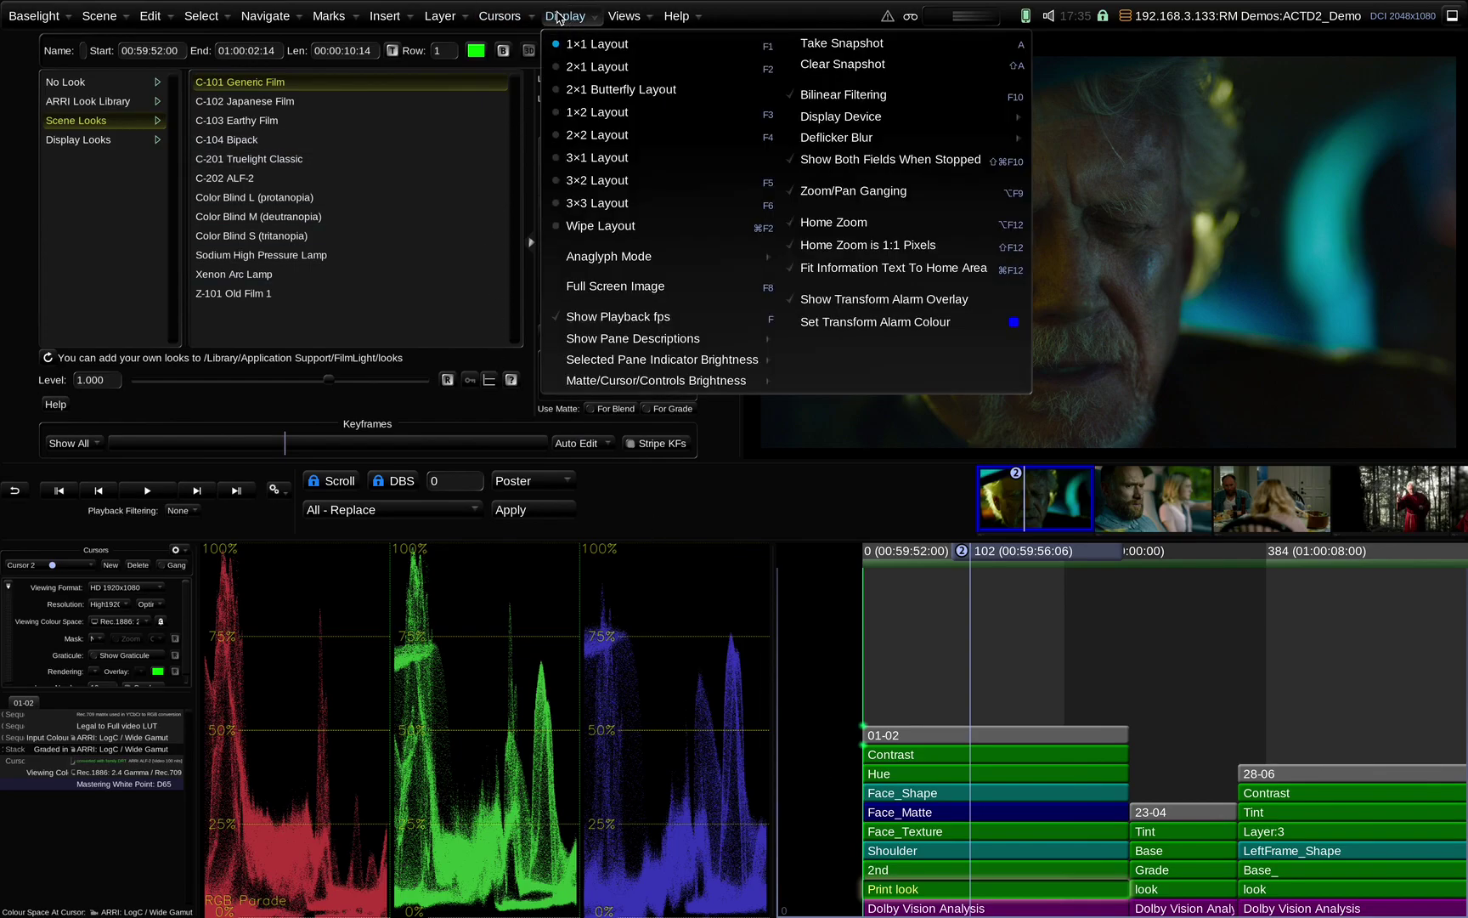
pyautogui.click(498, 17)
pyautogui.click(498, 16)
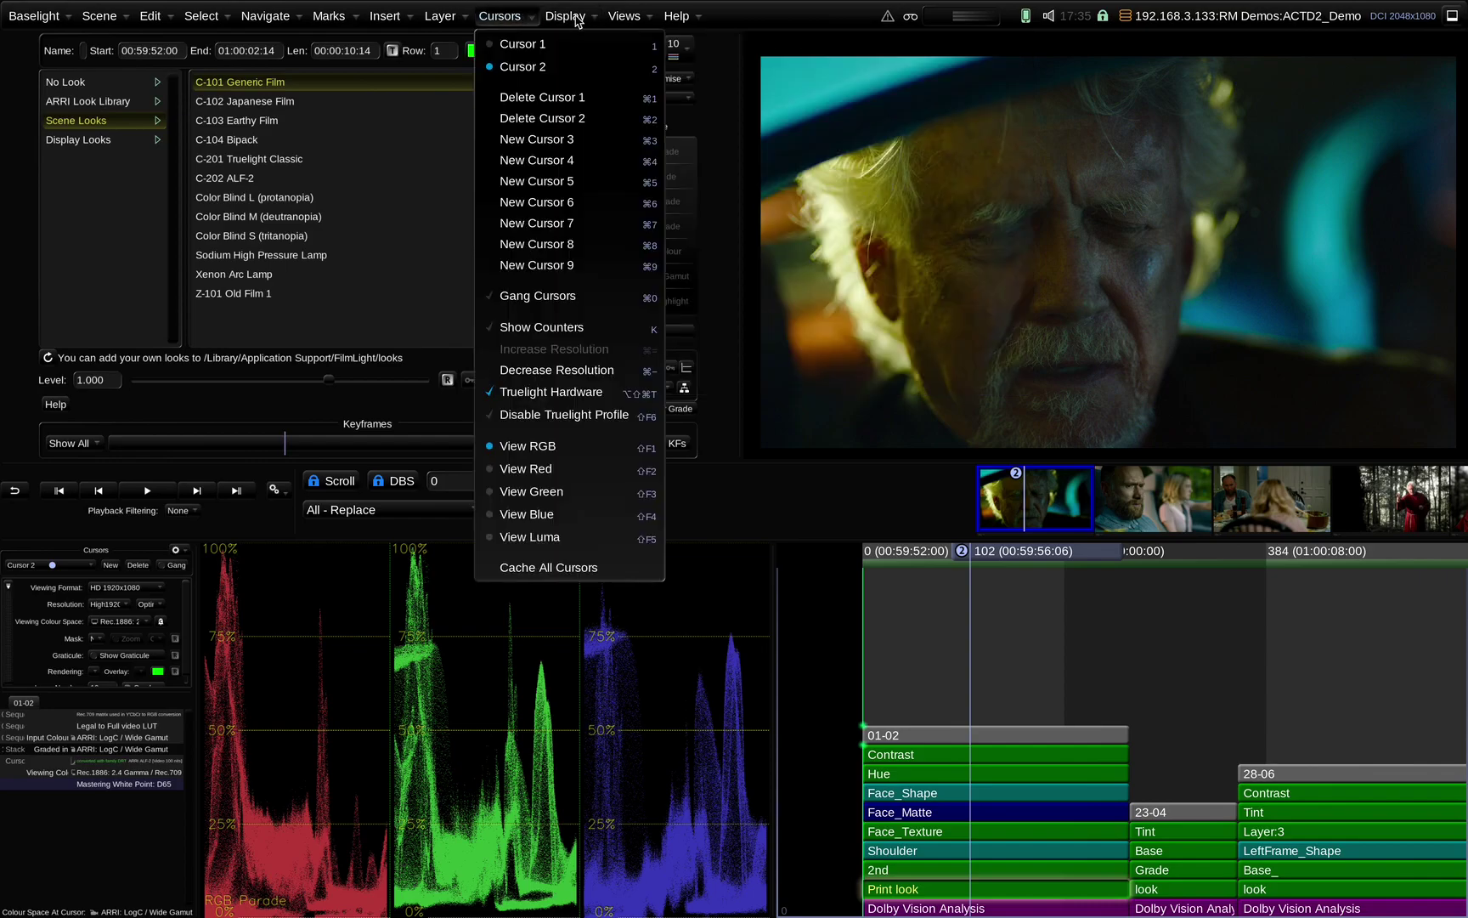
pyautogui.click(578, 17)
pyautogui.click(578, 17)
pyautogui.click(624, 16)
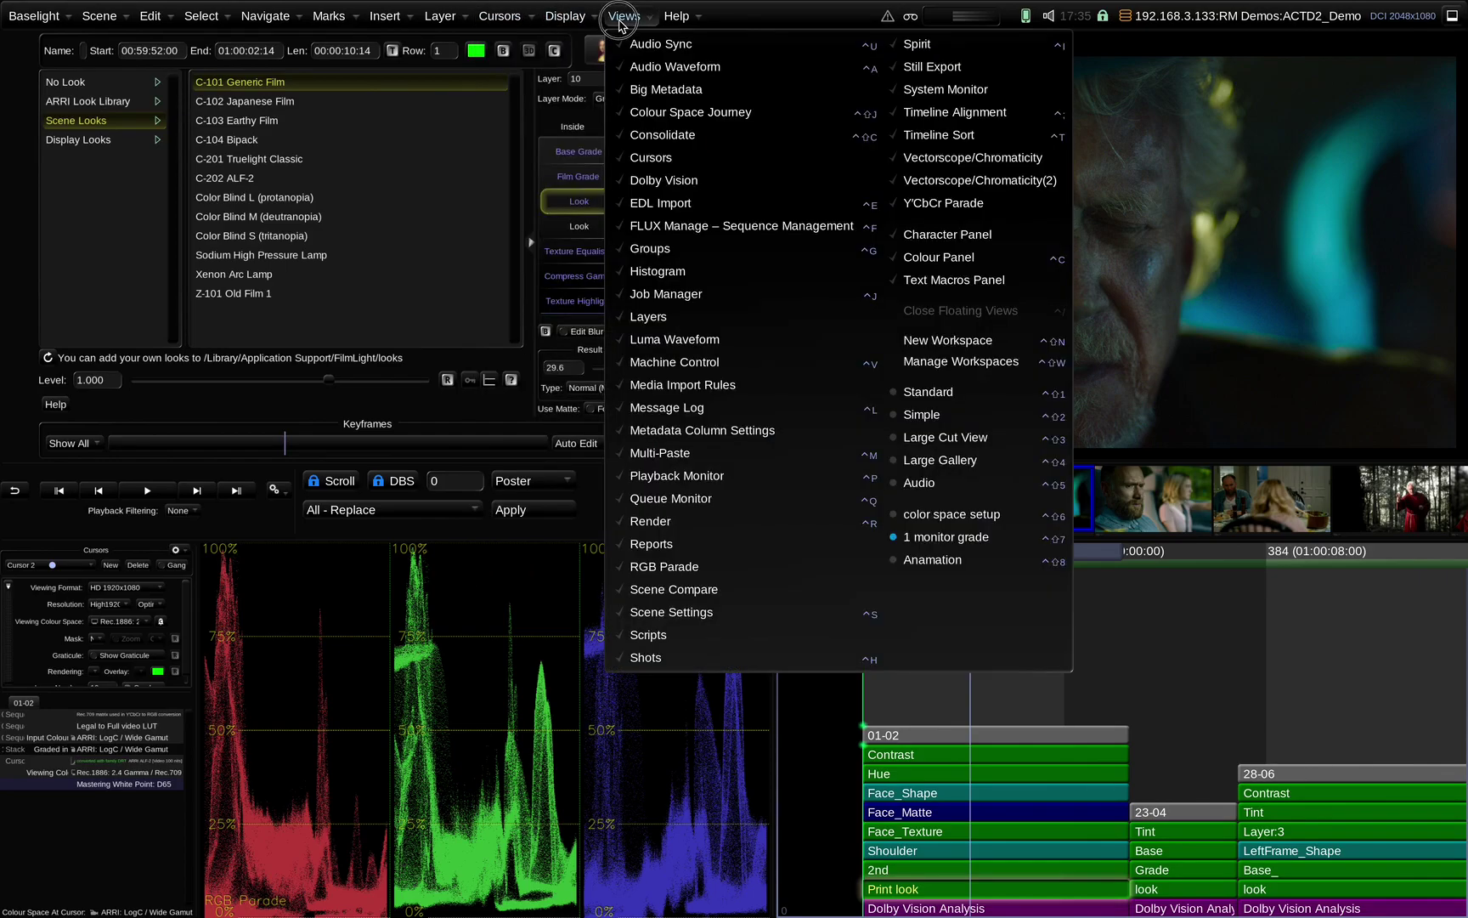
pyautogui.click(987, 561)
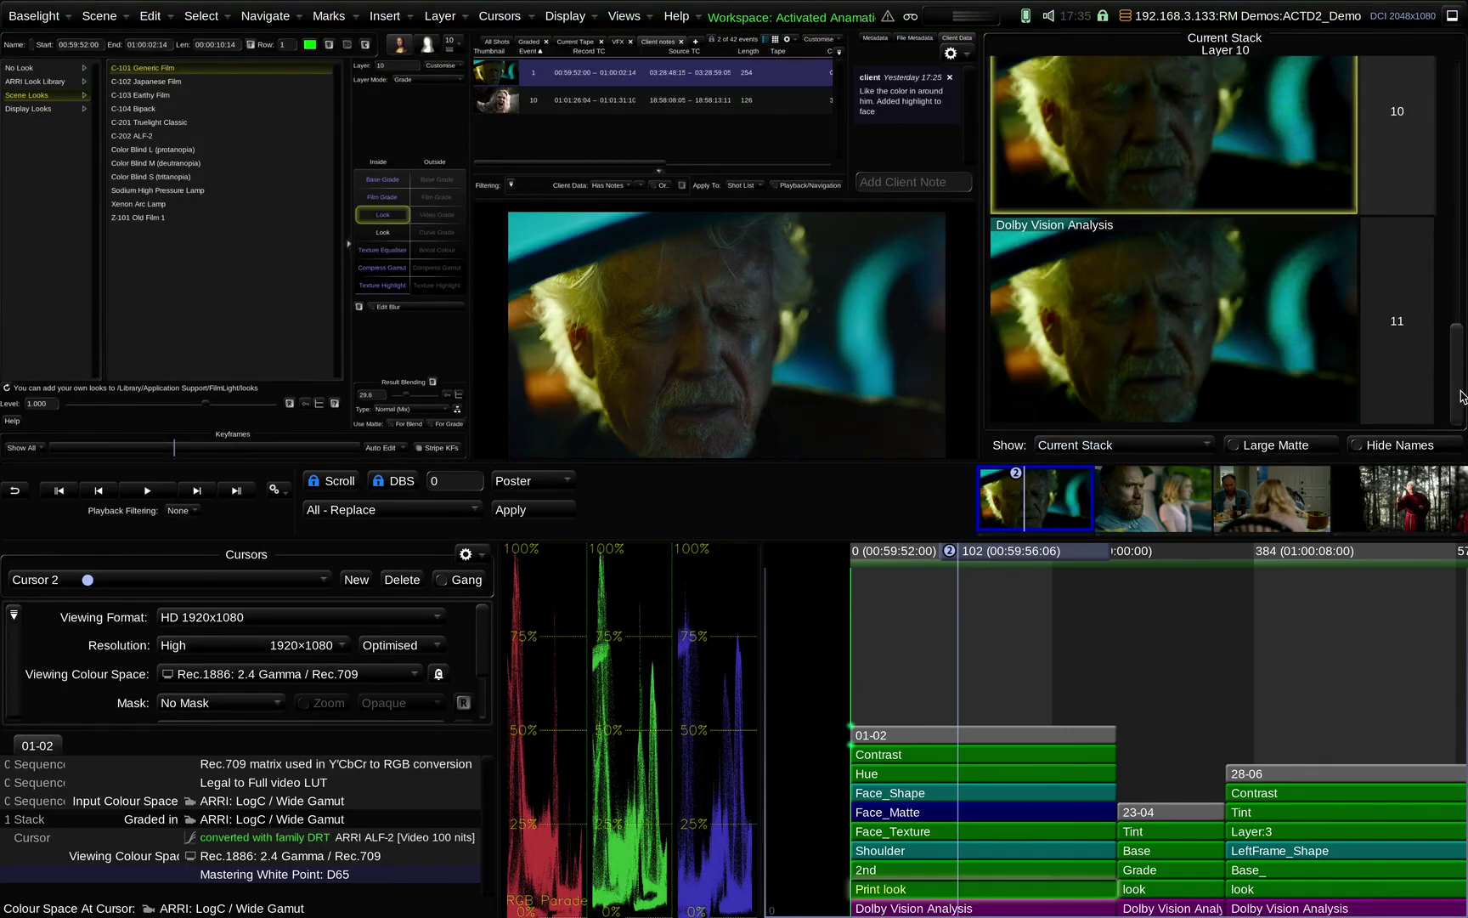
pyautogui.moveTo(1456, 366); pyautogui.dragTo(1452, 228)
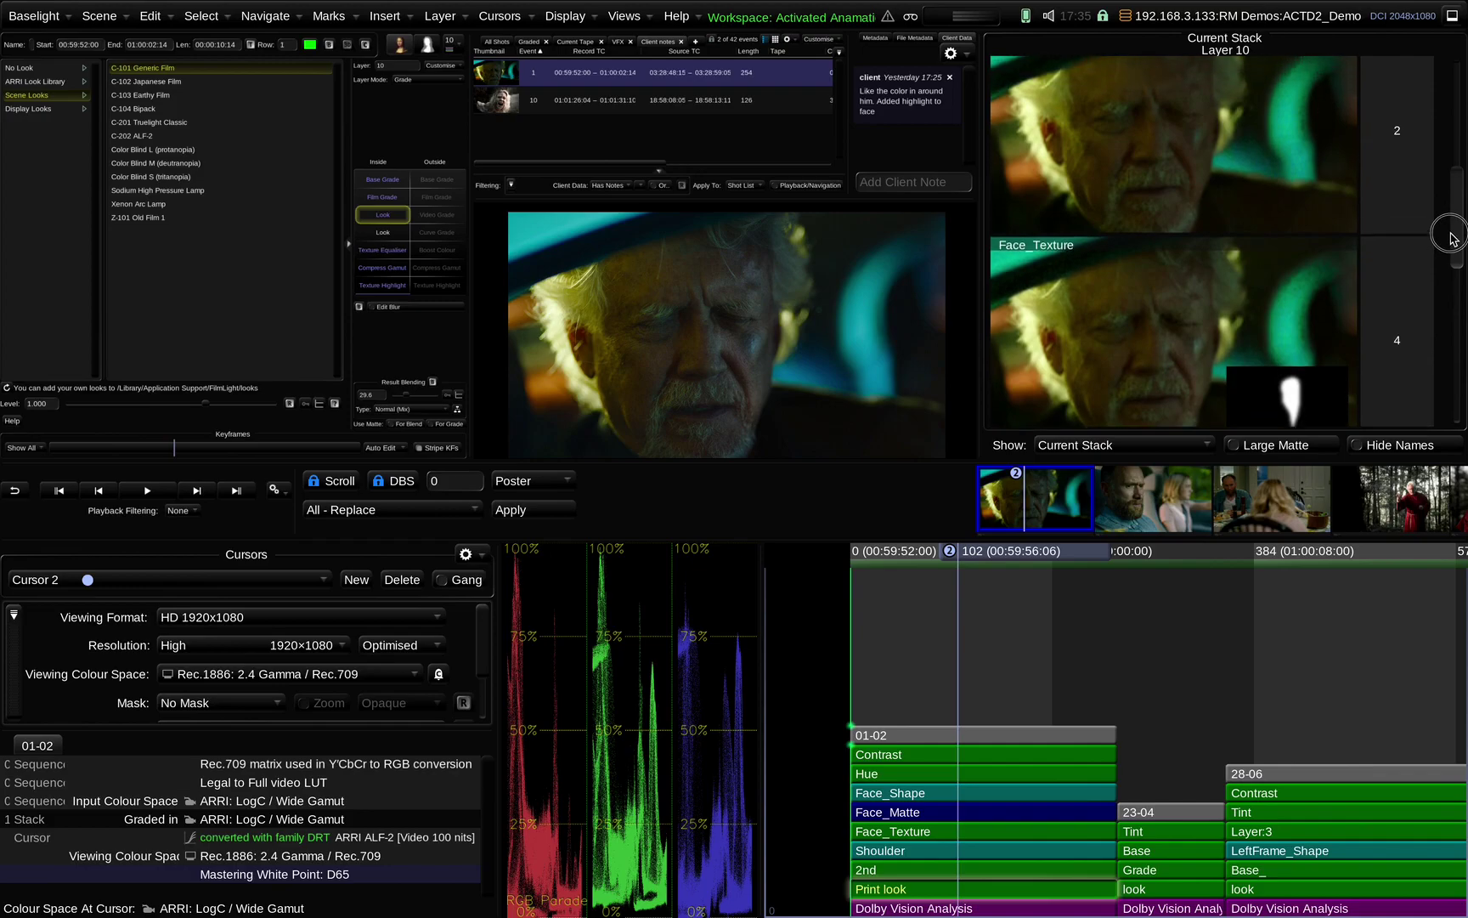
# Turn on Large Matte, make the shot list taller and widen the client notes
pyautogui.click(1297, 448)
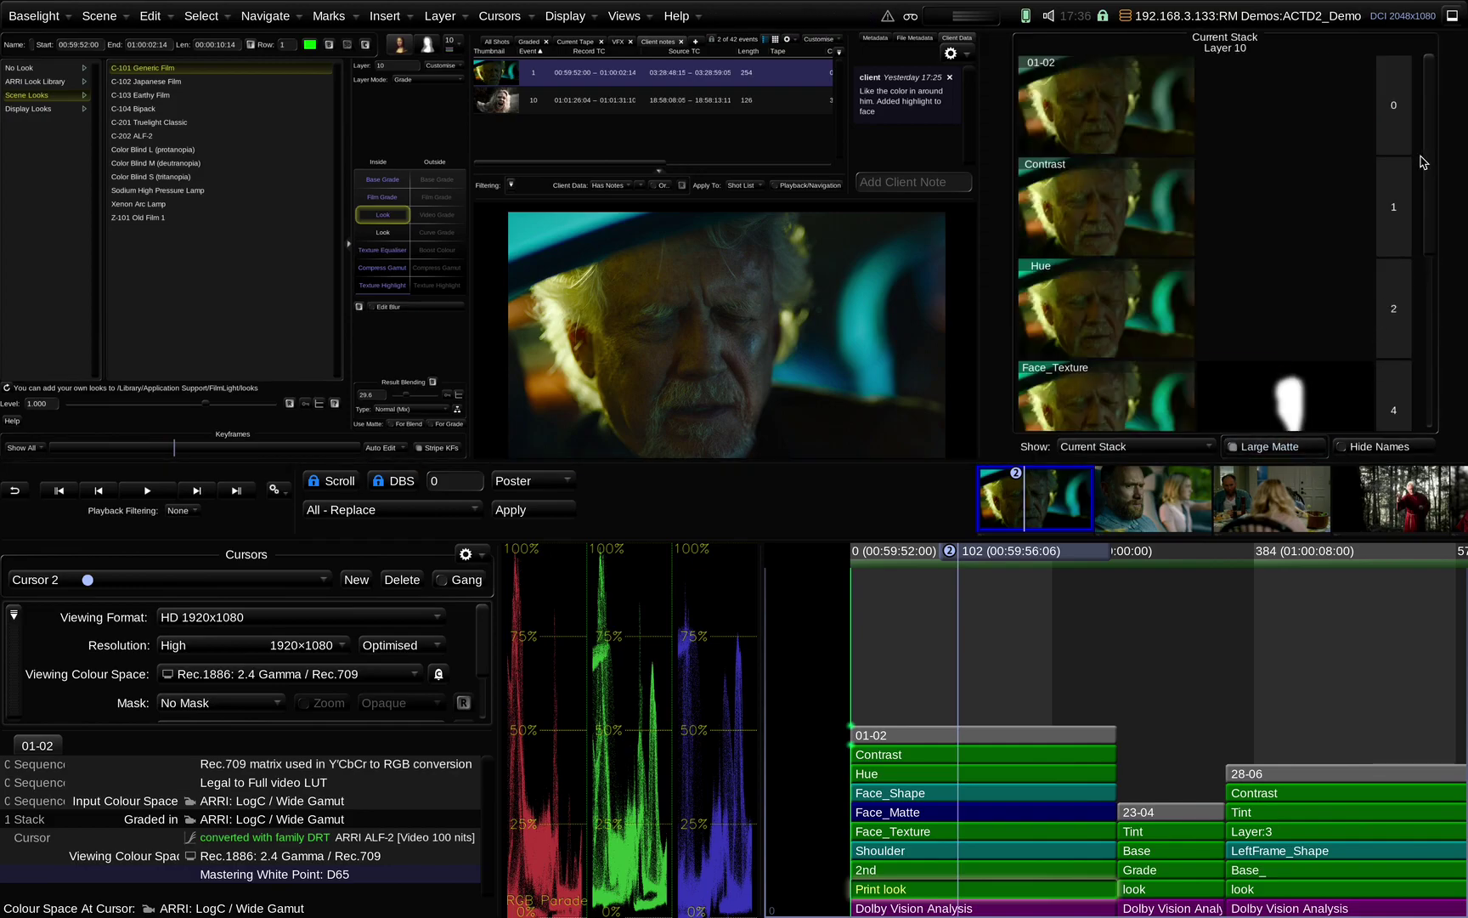
pyautogui.moveTo(1423, 162); pyautogui.dragTo(1426, 308)
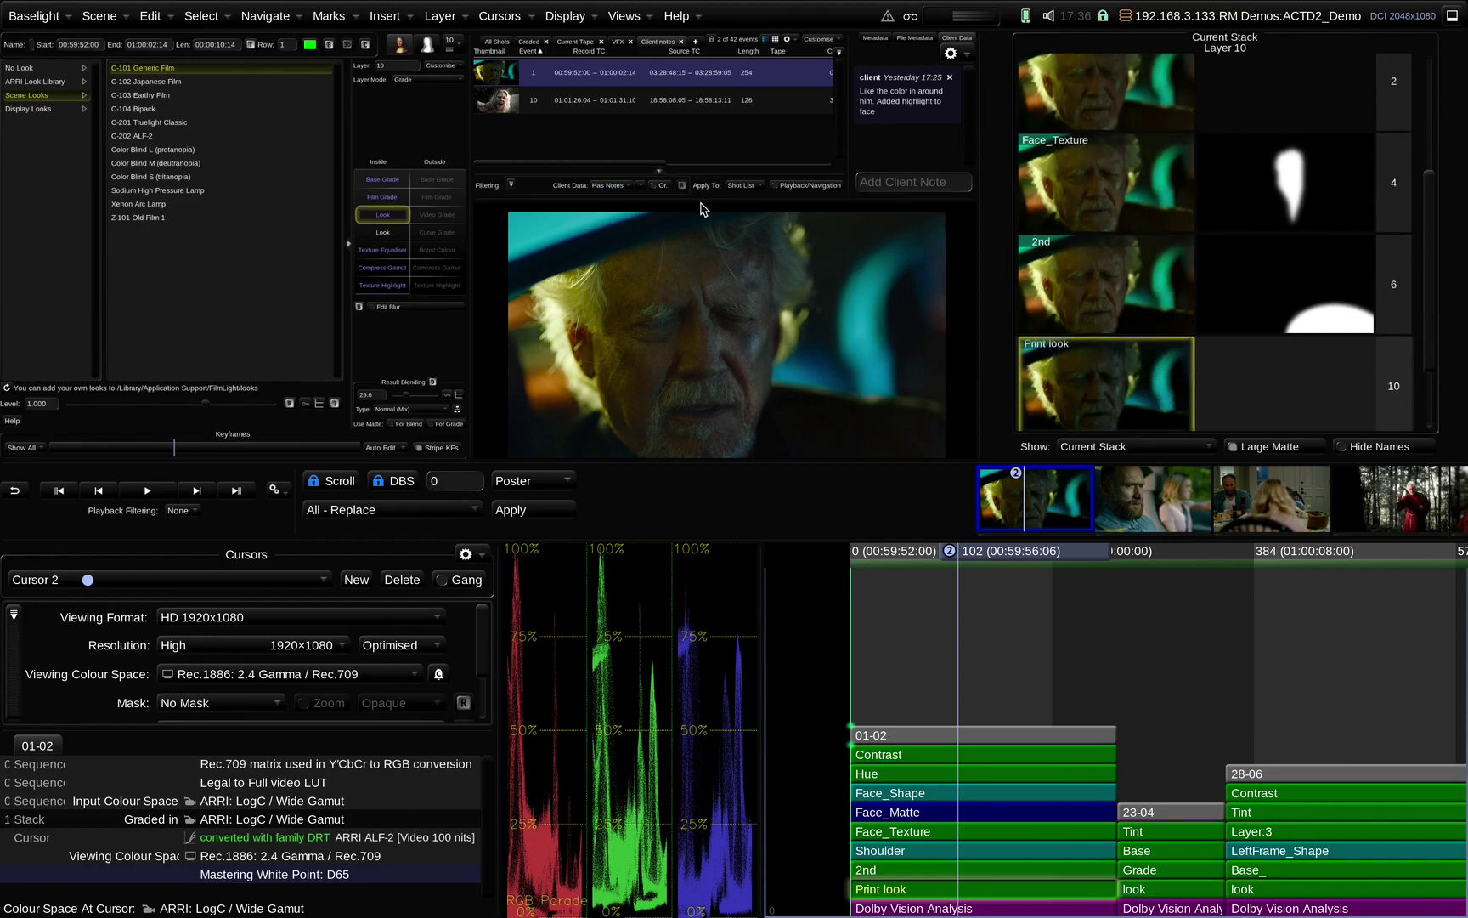
pyautogui.moveTo(702, 199); pyautogui.dragTo(765, 294)
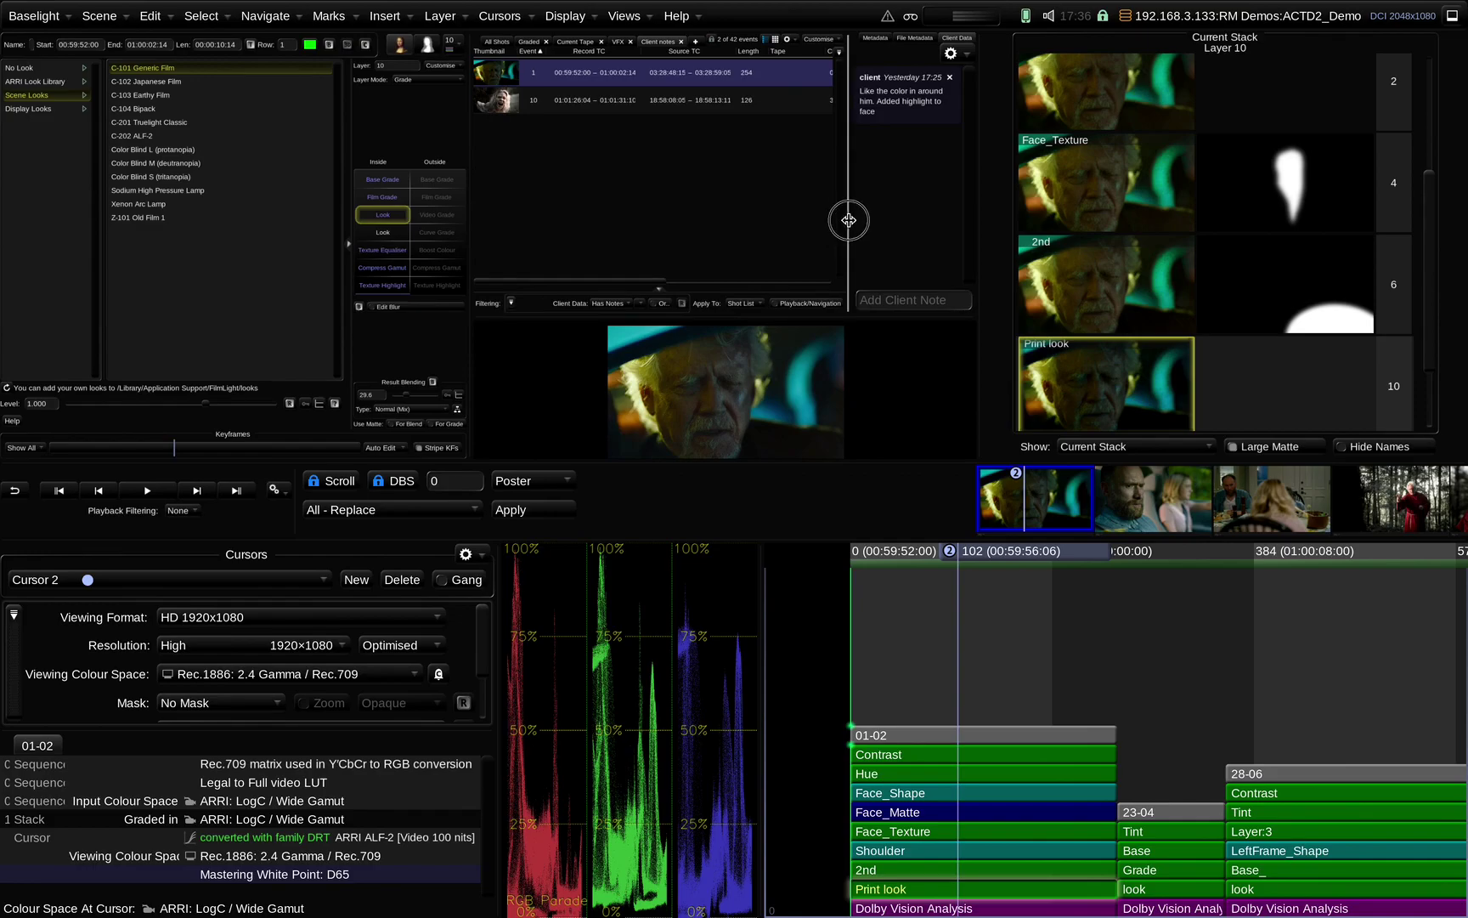
pyautogui.moveTo(848, 222); pyautogui.dragTo(719, 232)
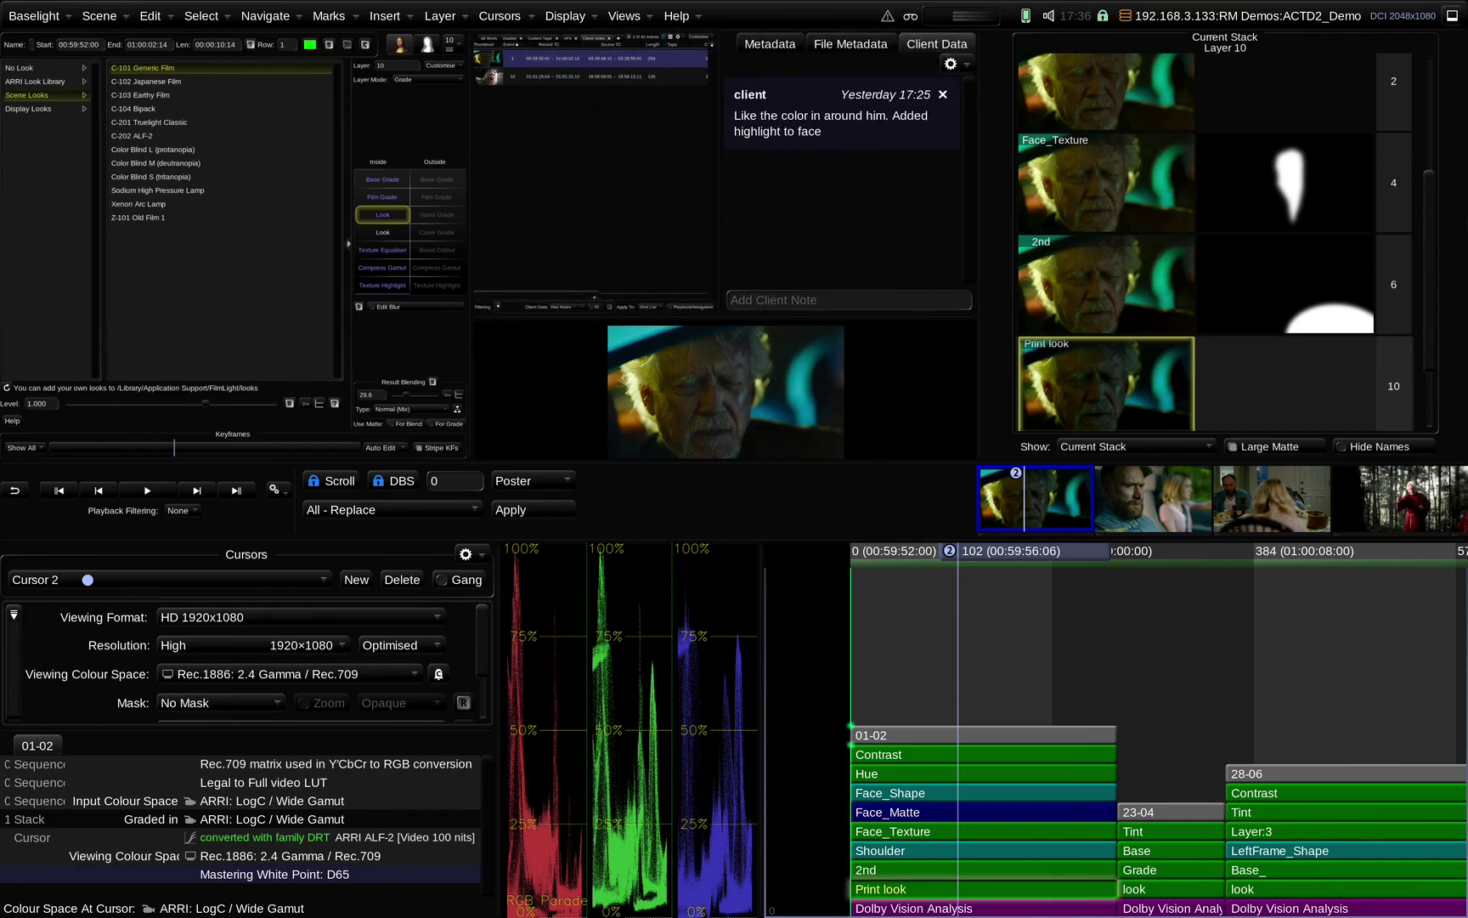
# Open the Face_Texture layer's grade controls from the Current Stack thumbnails
pyautogui.click(1130, 193)
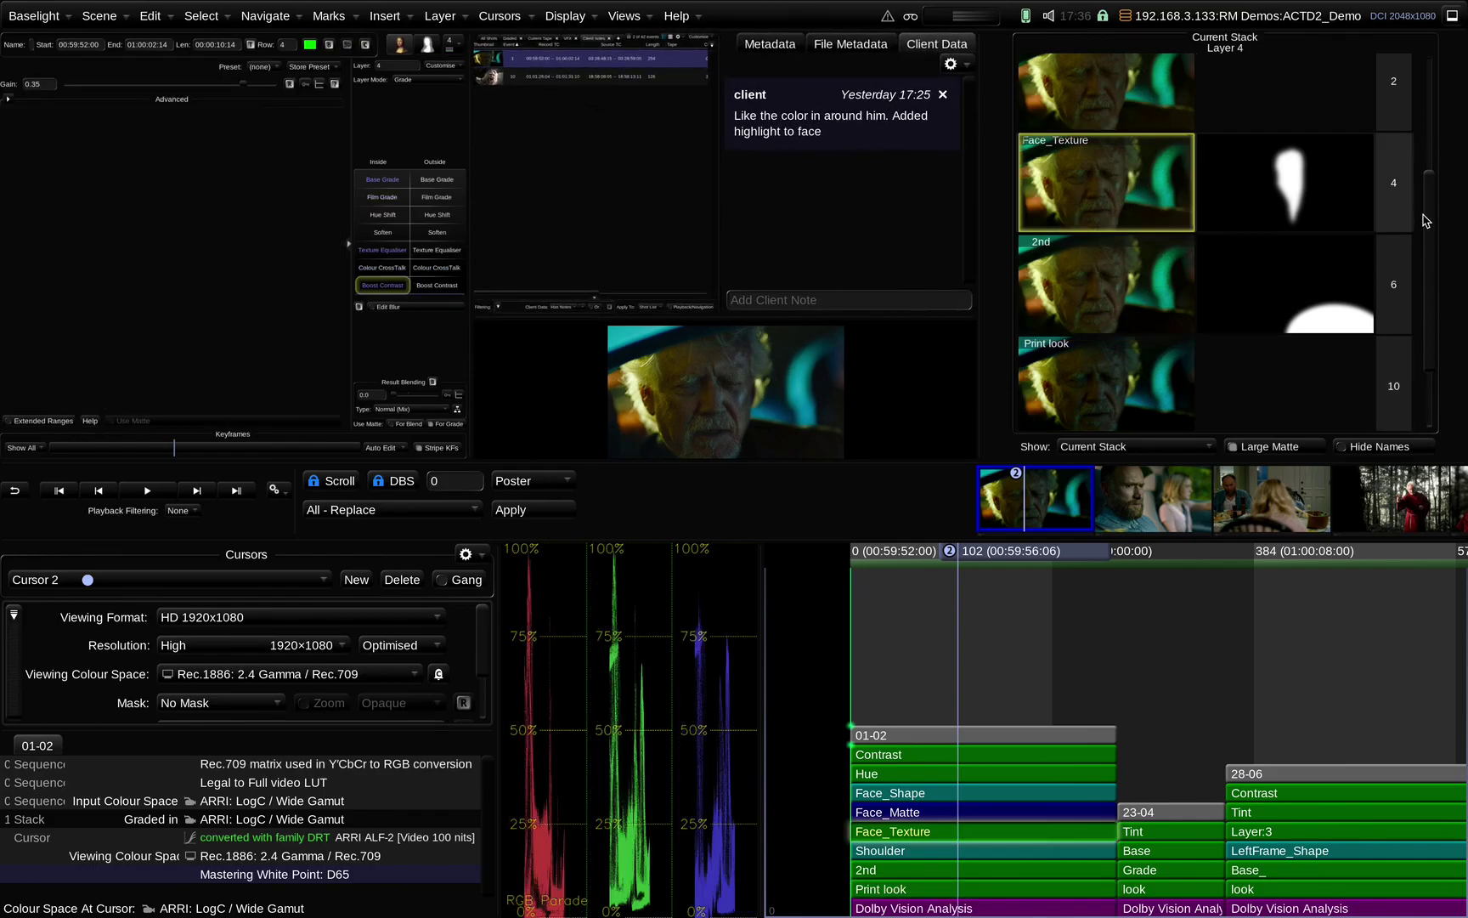
pyautogui.moveTo(1429, 202); pyautogui.dragTo(1443, 376)
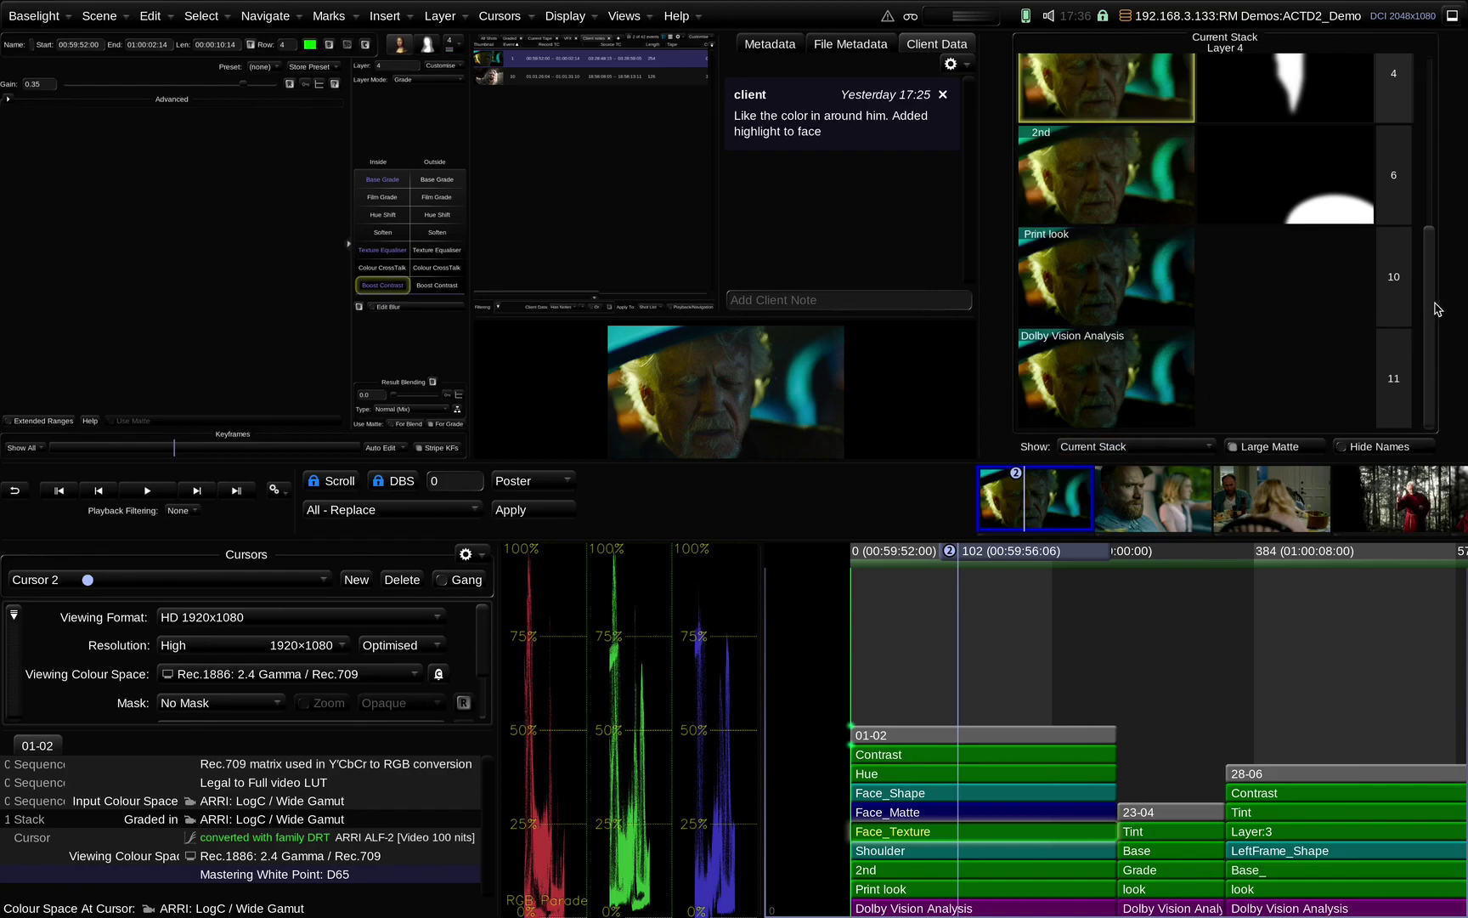
pyautogui.moveTo(1438, 300); pyautogui.dragTo(1427, 148)
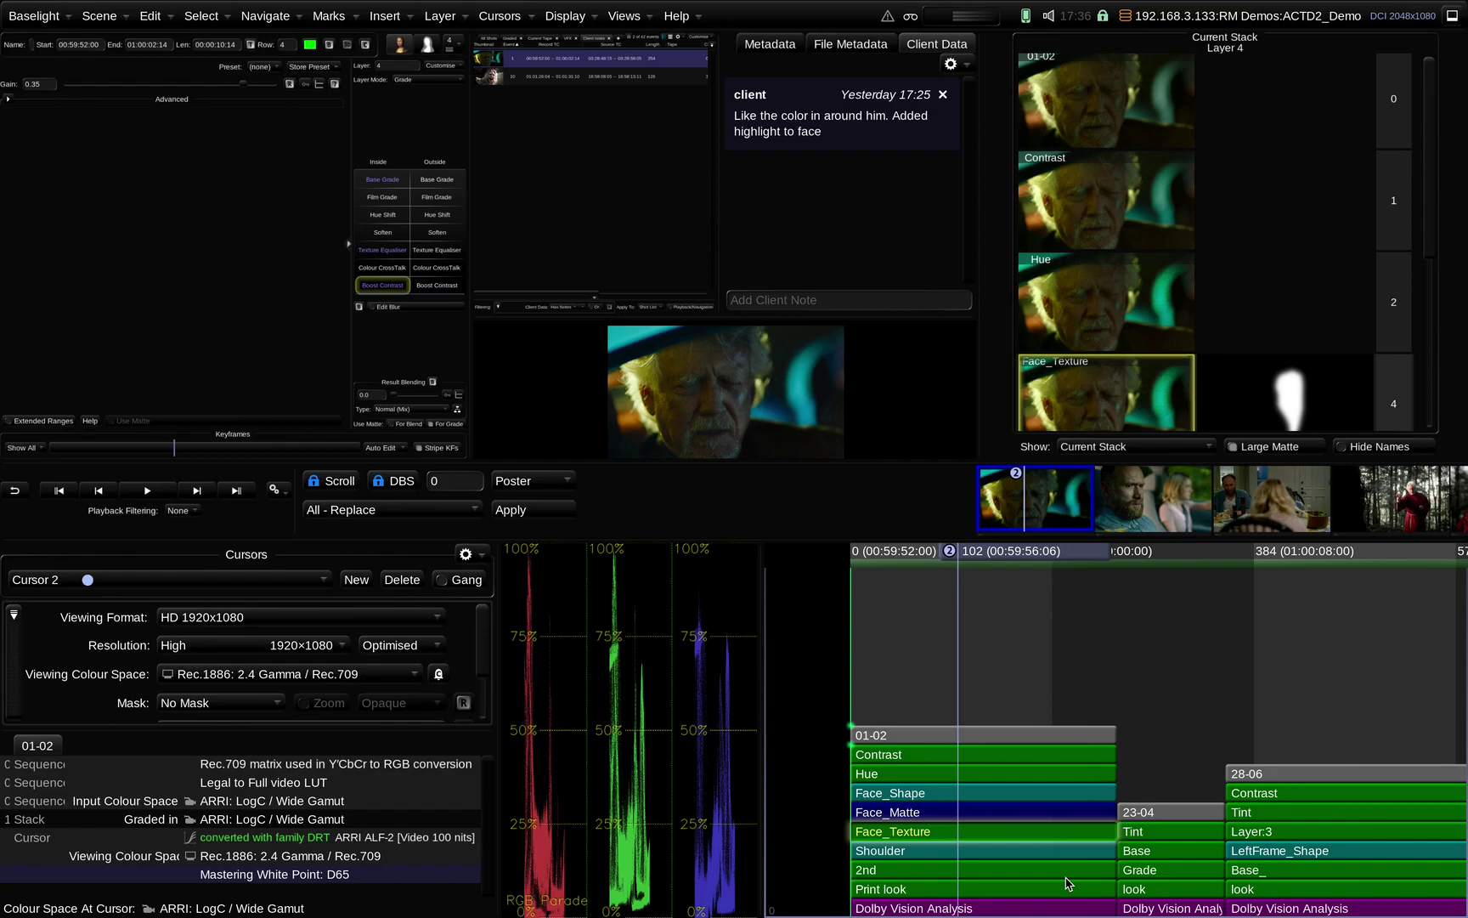
pyautogui.rightClick(678, 736)
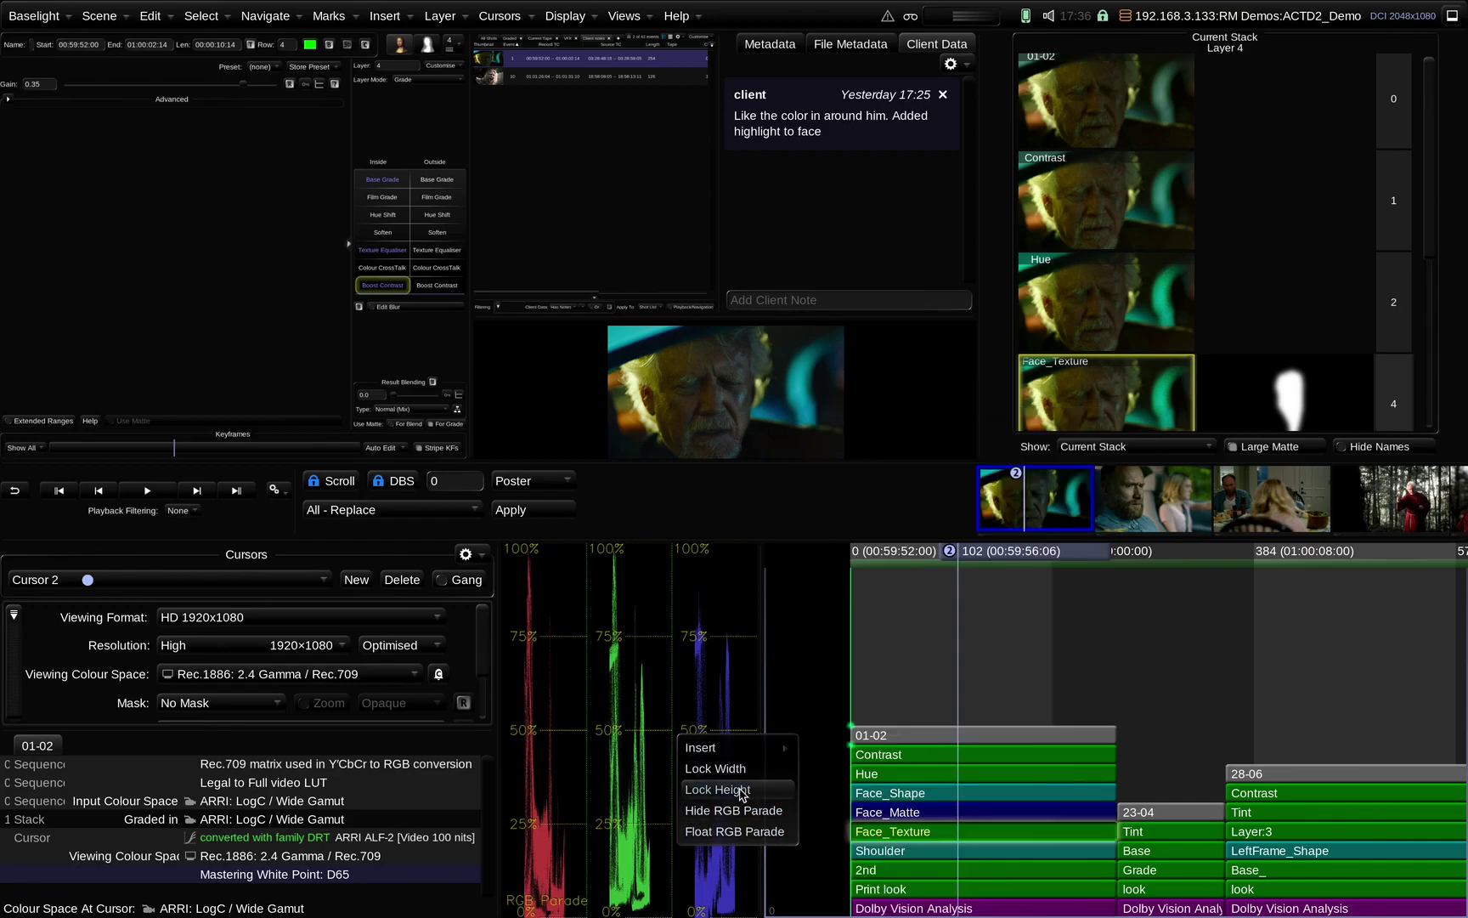
# Insert a Vectorscope, hide the RGB Parade and give the timeline a little more width
pyautogui.moveTo(731, 749)
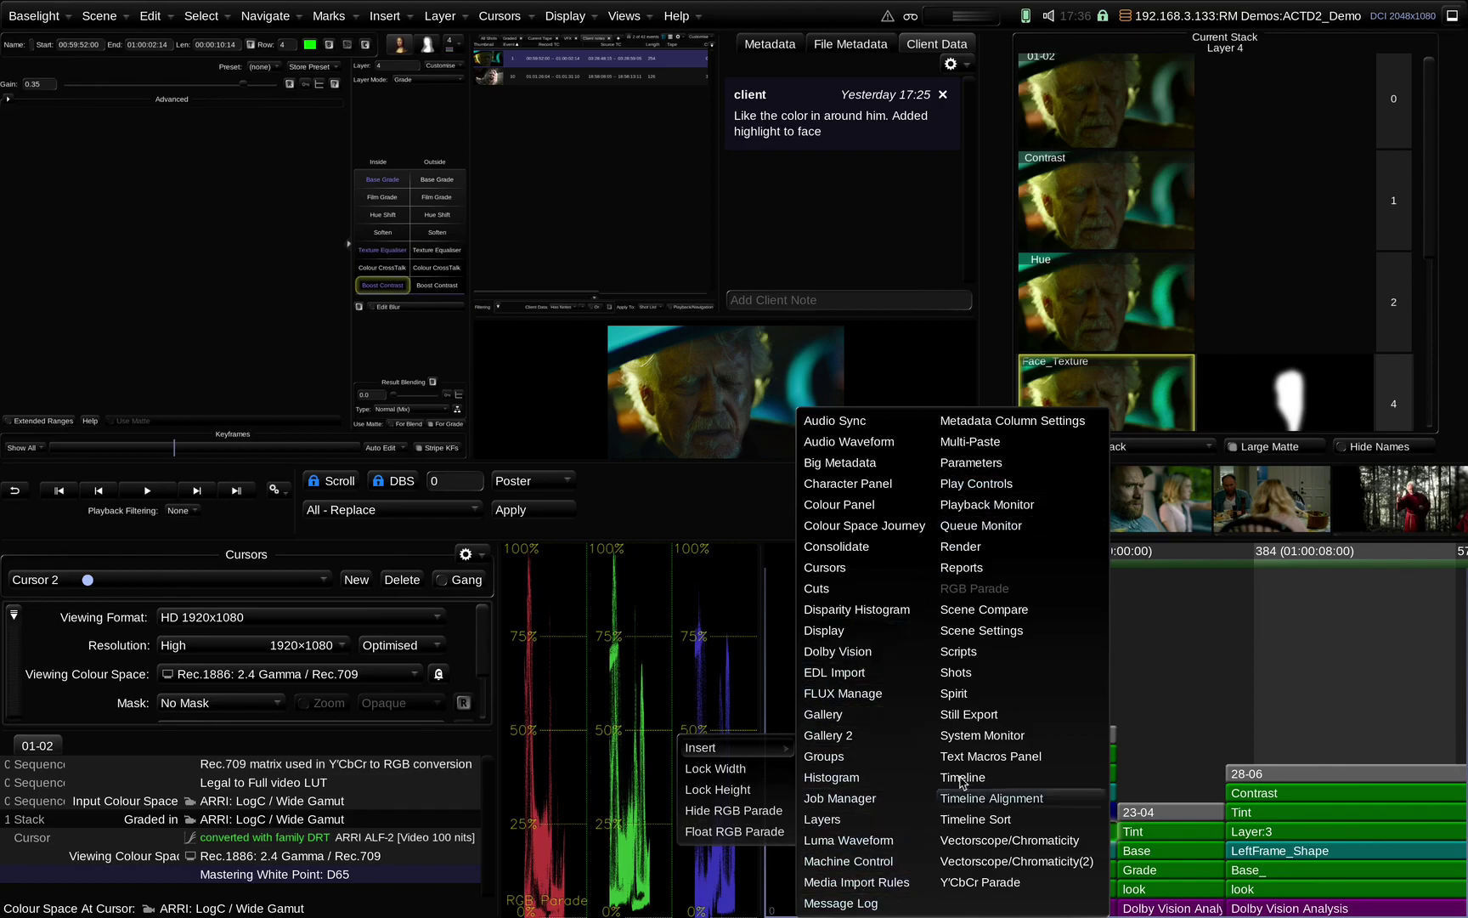
pyautogui.click(1001, 850)
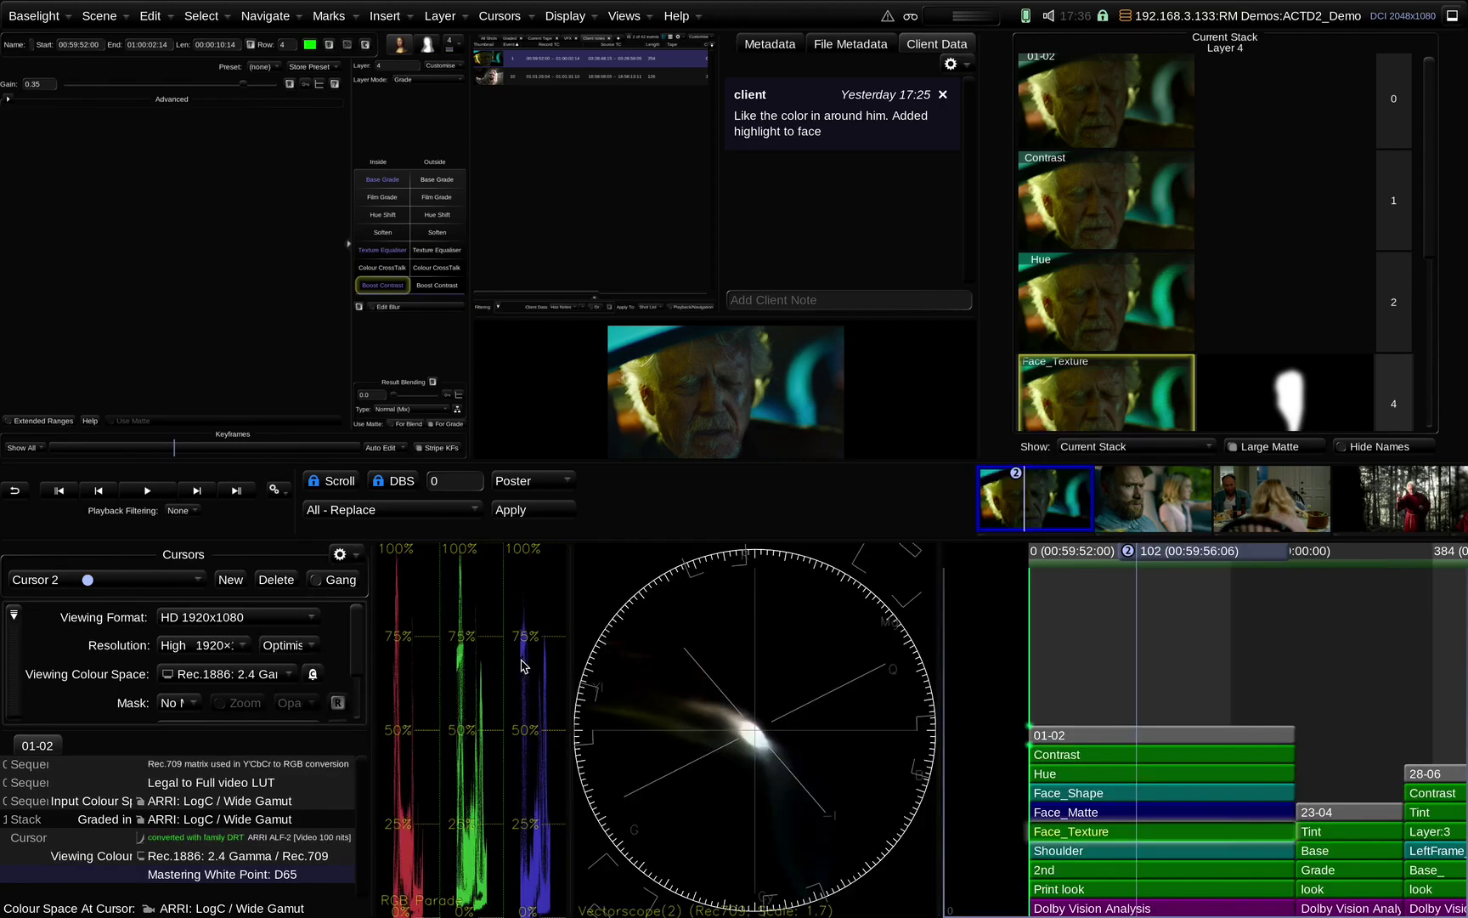
pyautogui.rightClick(484, 687)
pyautogui.click(542, 762)
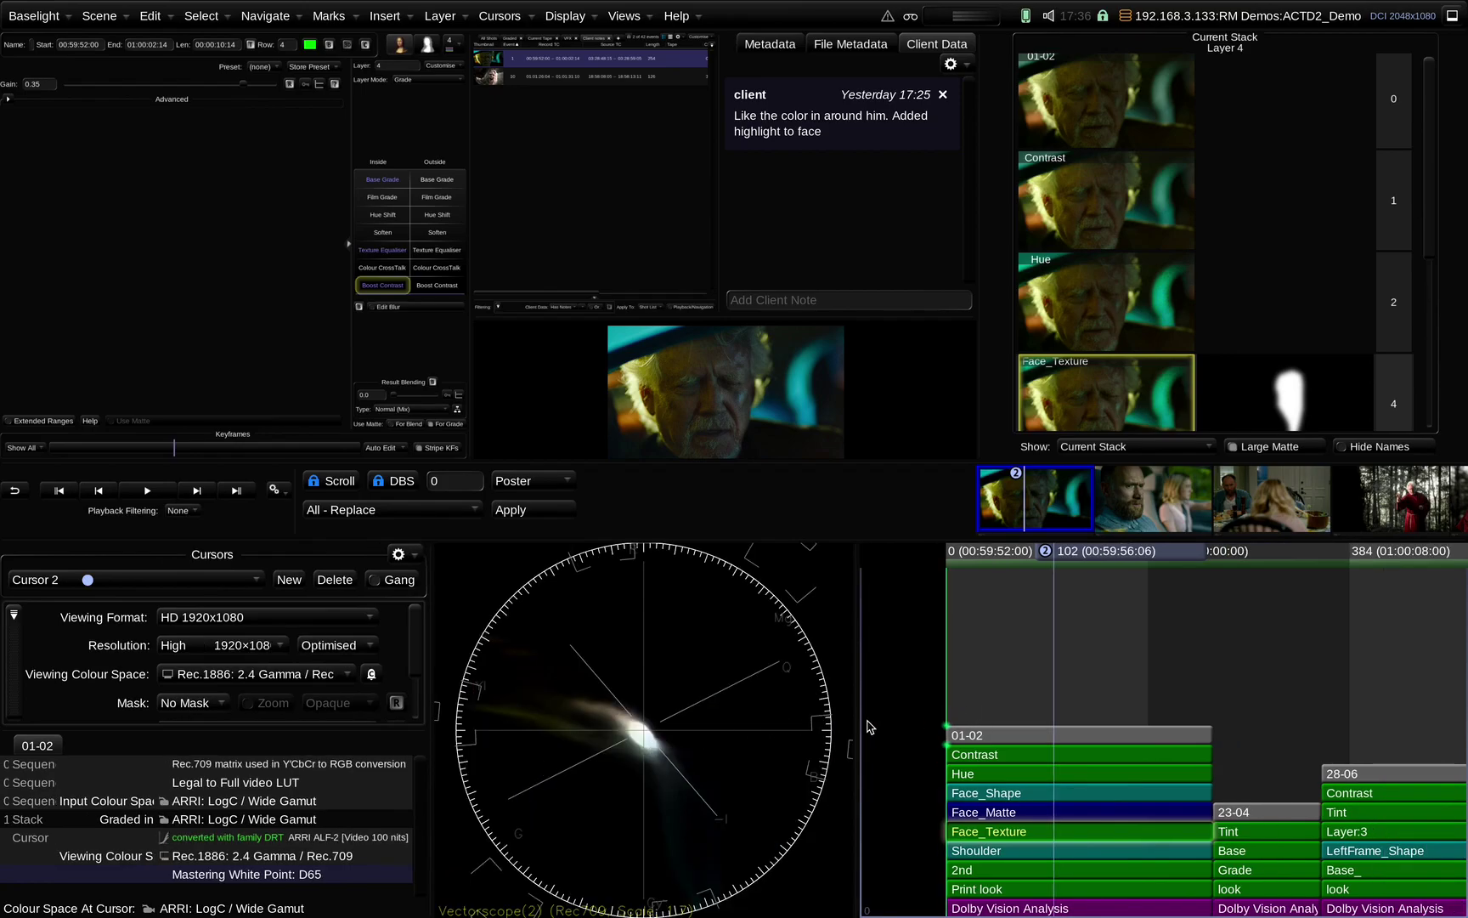
pyautogui.moveTo(862, 724); pyautogui.dragTo(648, 721)
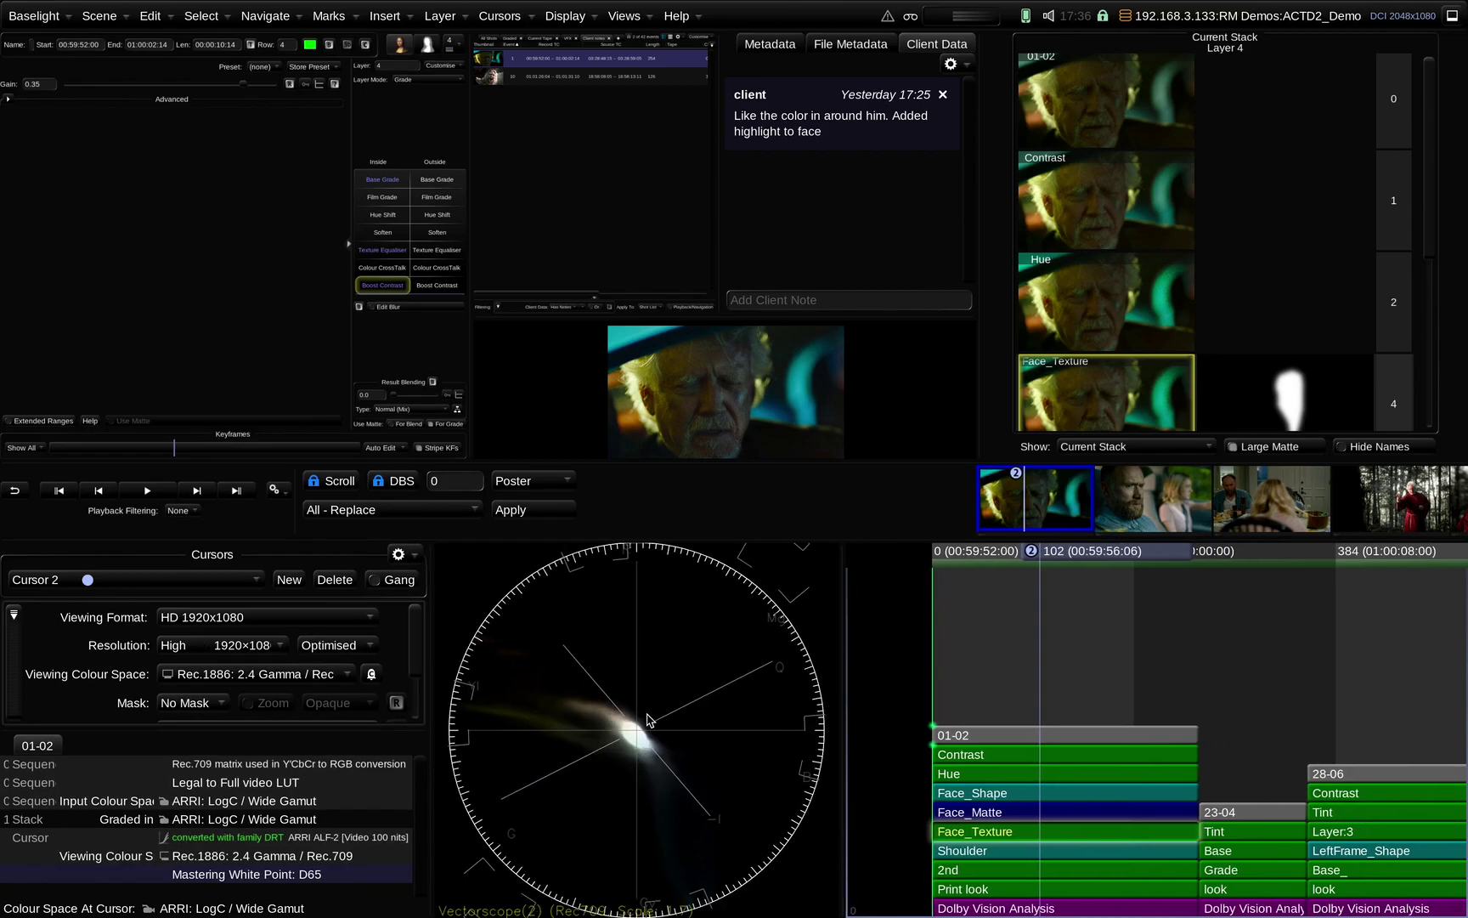
# Insert a Luma Waveform and hide the Vectorscope so the waveform fills the scope area
pyautogui.rightClick(647, 720)
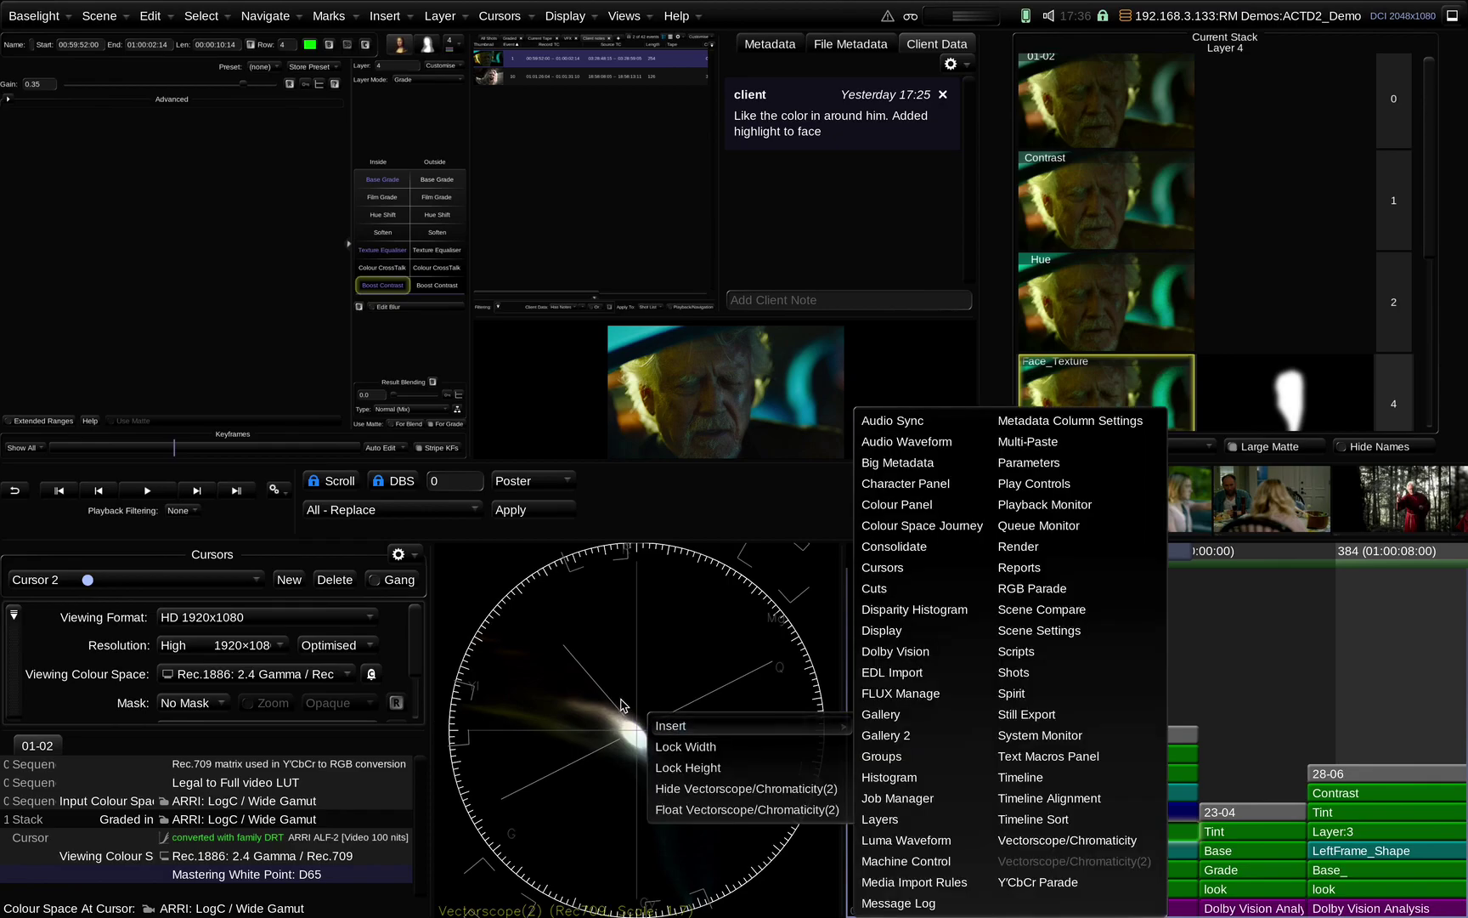
pyautogui.rightClick(614, 694)
pyautogui.moveTo(639, 708)
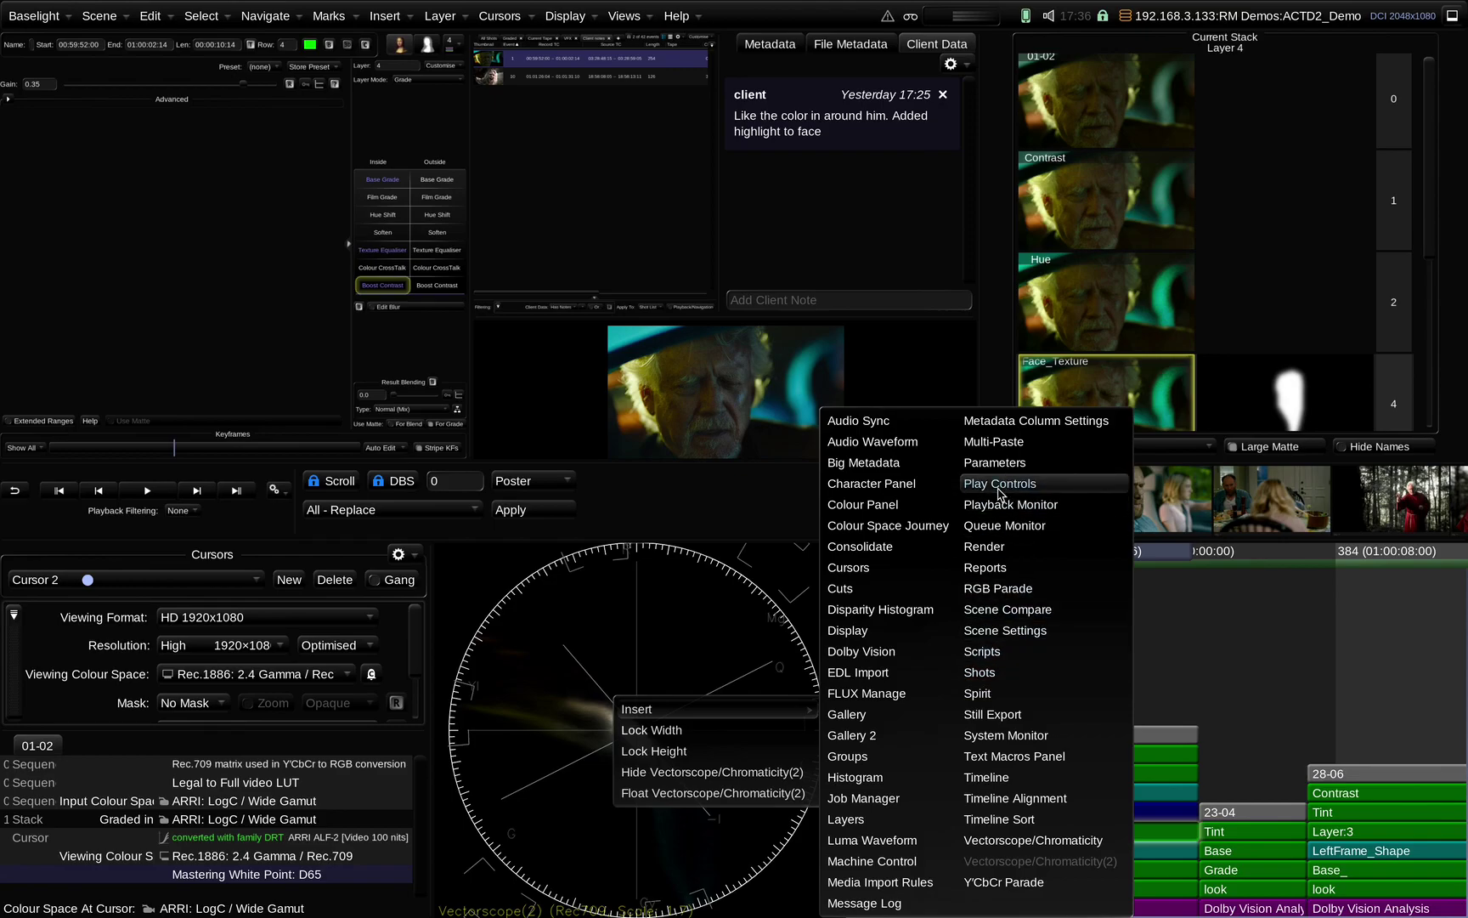
pyautogui.click(910, 843)
pyautogui.rightClick(676, 800)
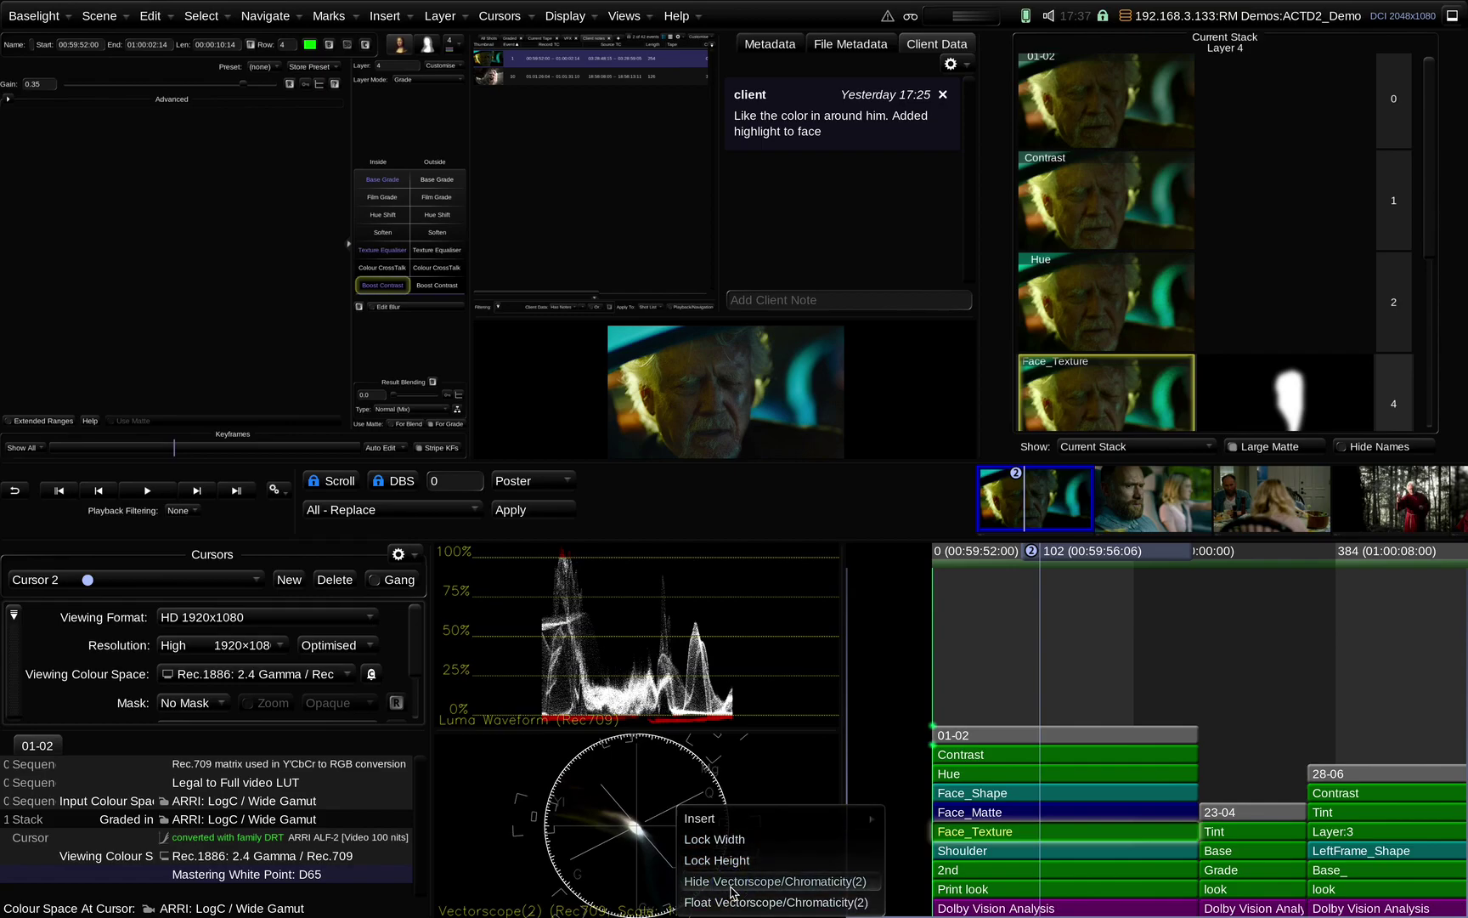
pyautogui.click(730, 881)
pyautogui.rightClick(609, 722)
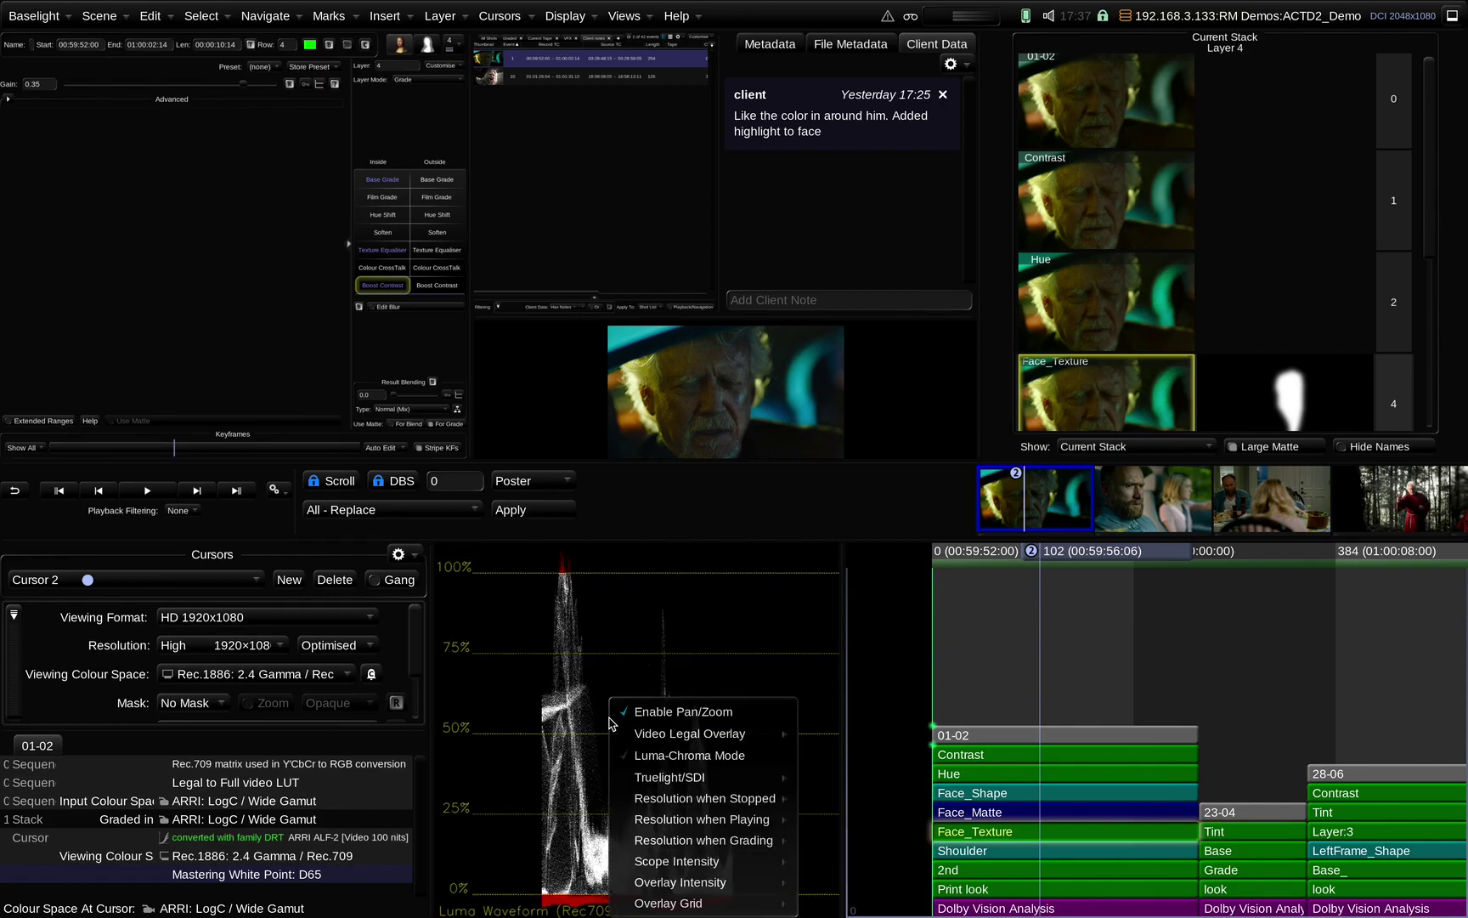
pyautogui.rightClick(609, 722)
pyautogui.moveTo(624, 735)
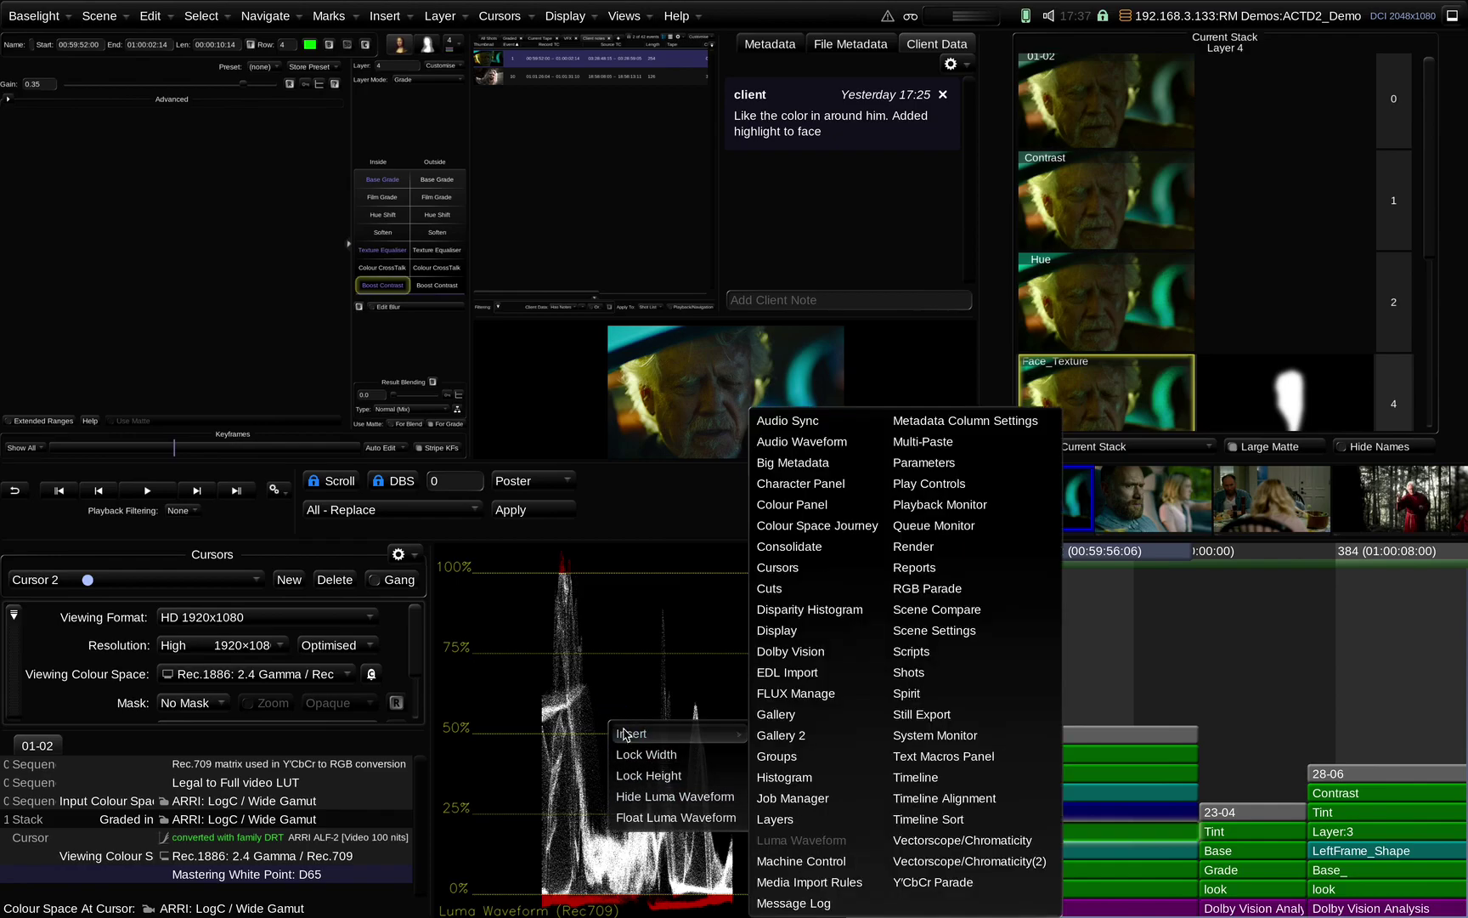
pyautogui.click(568, 606)
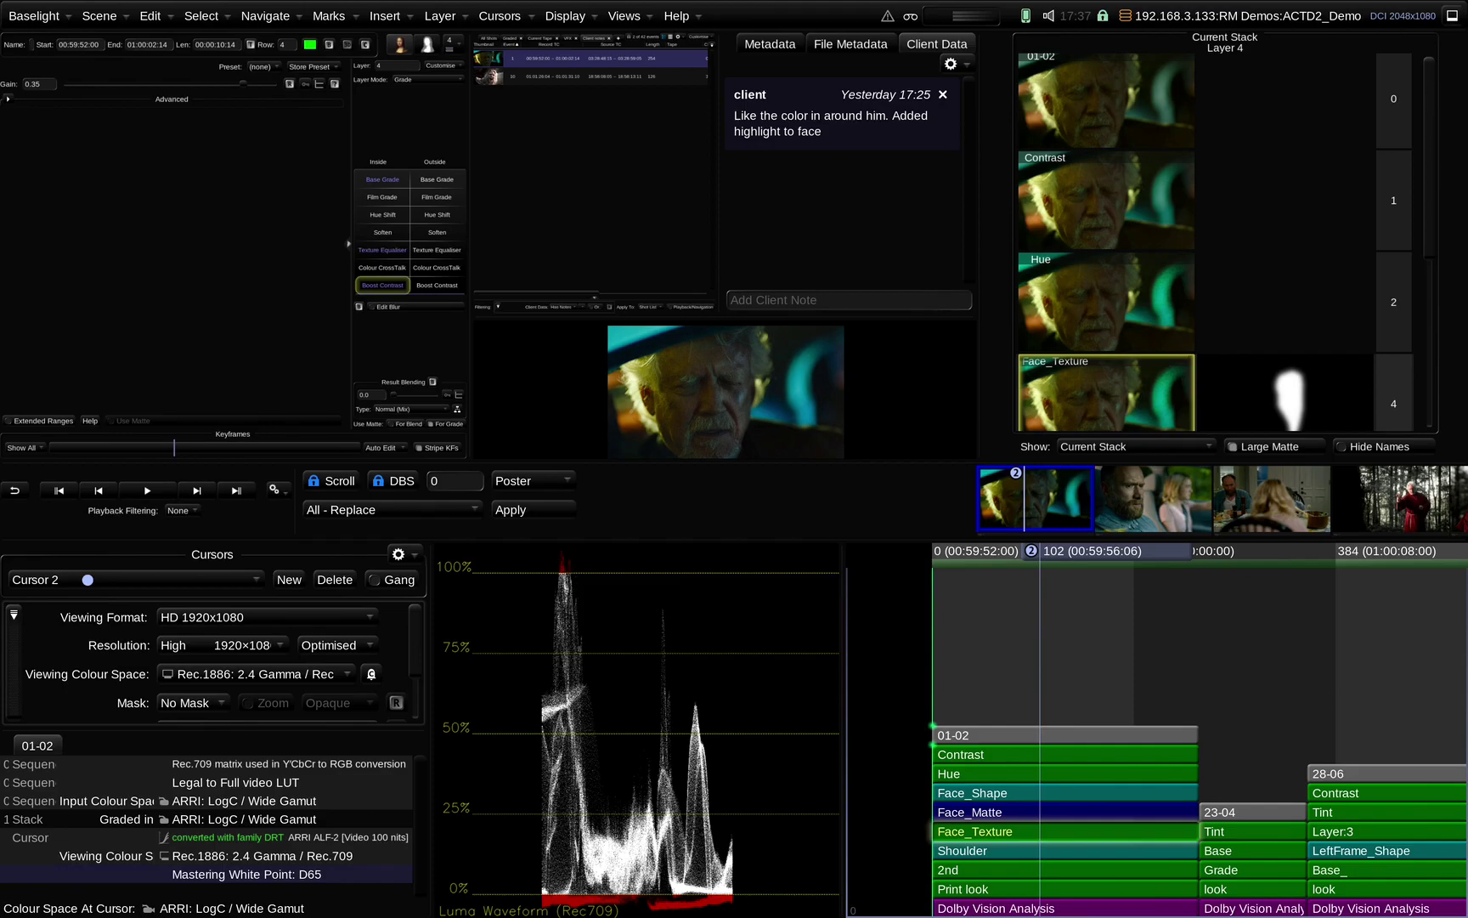
pyautogui.click(957, 759)
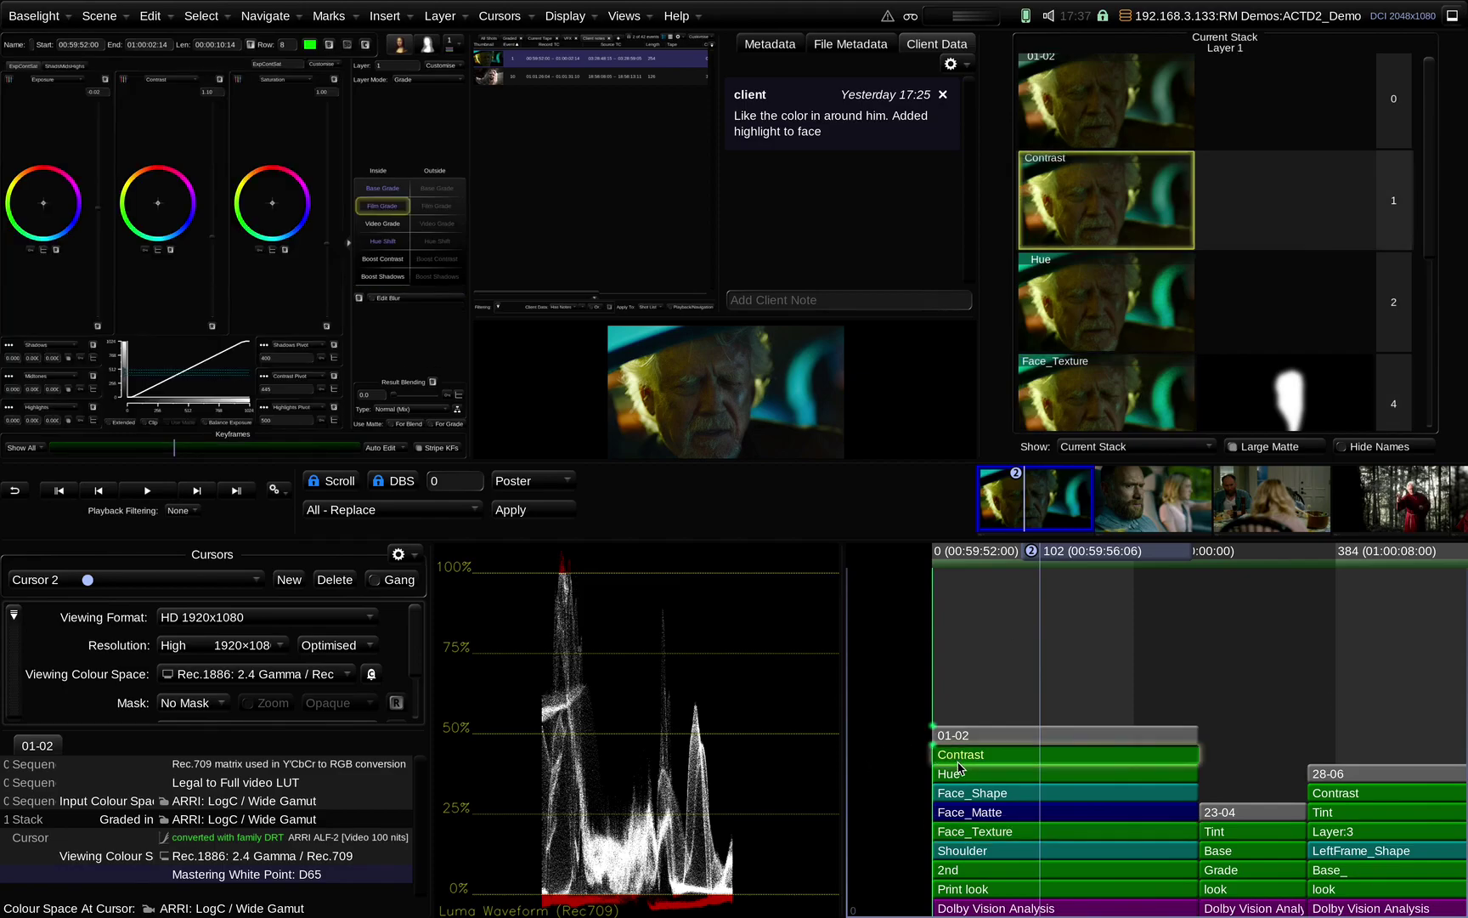
# Enlarge the grade controls and widen and heighten the Cursors colour-space info panel
pyautogui.moveTo(470, 219); pyautogui.dragTo(679, 244)
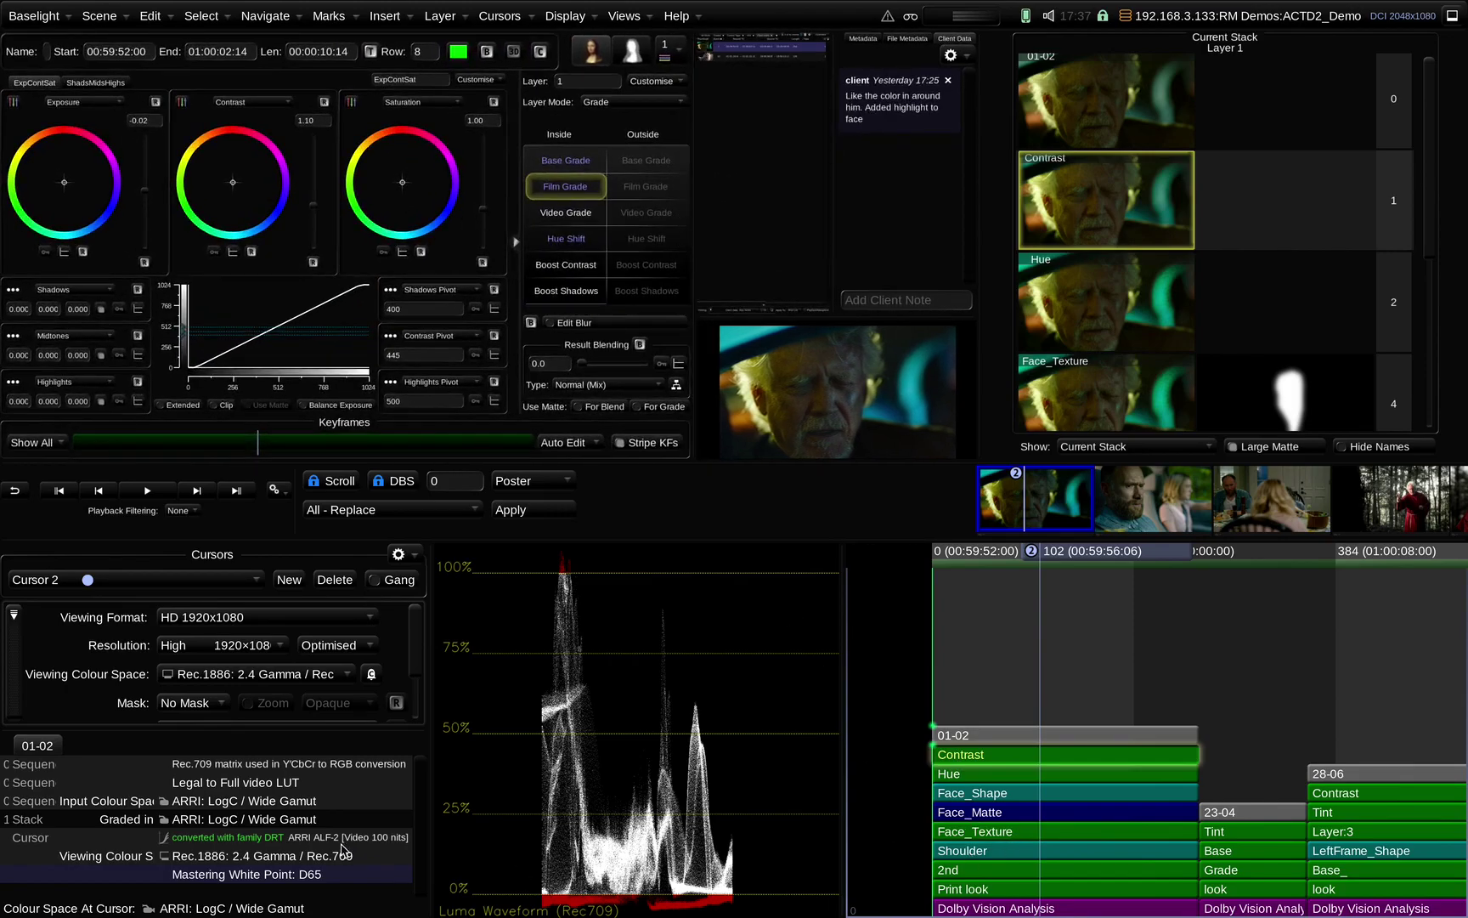
pyautogui.moveTo(431, 746); pyautogui.dragTo(556, 746)
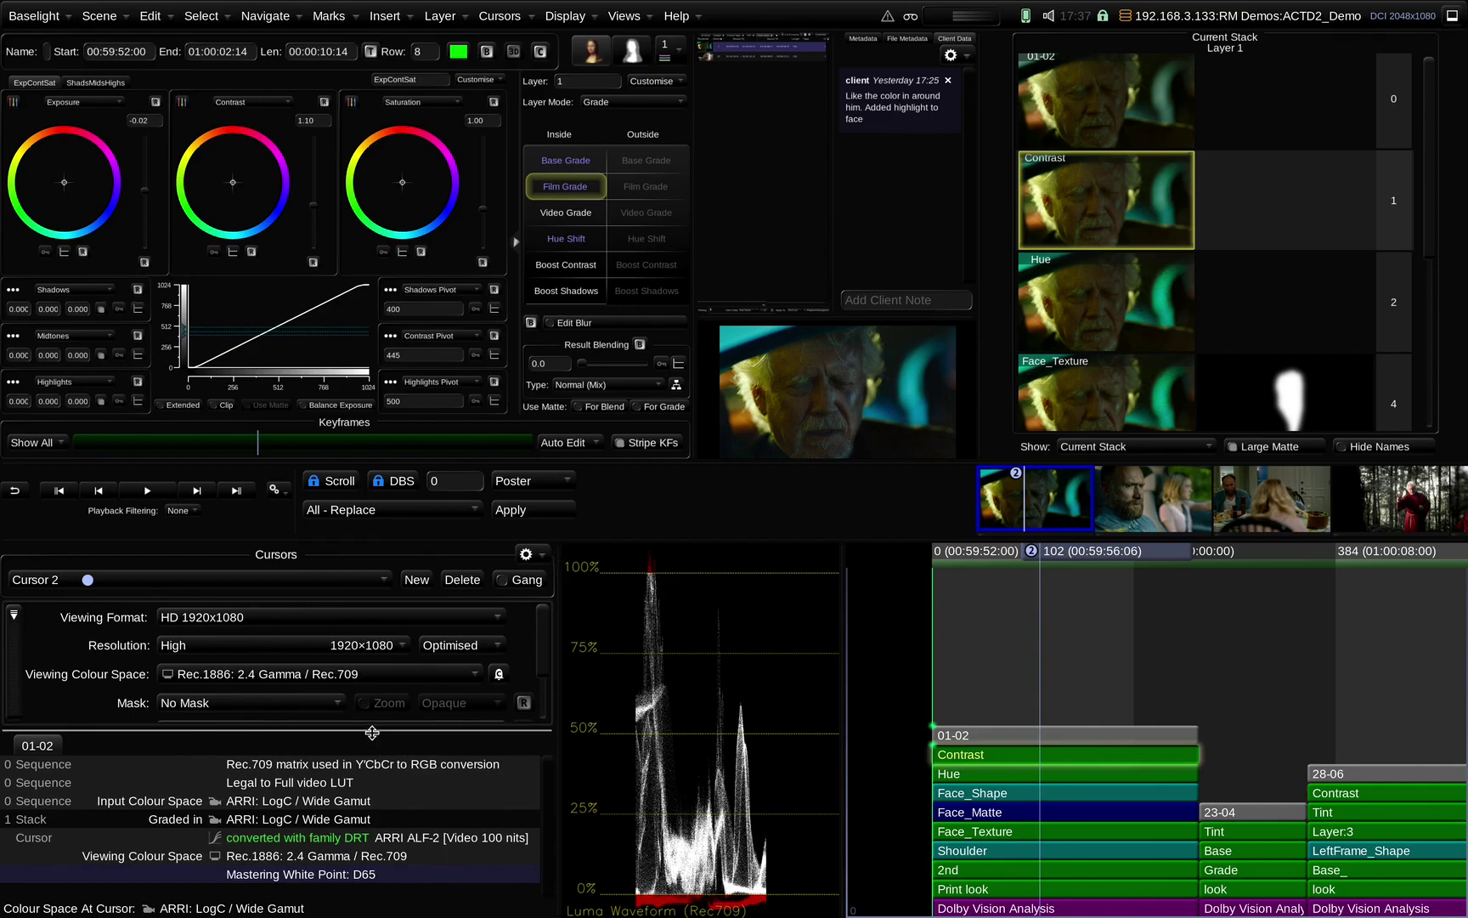
pyautogui.moveTo(372, 729); pyautogui.dragTo(373, 650)
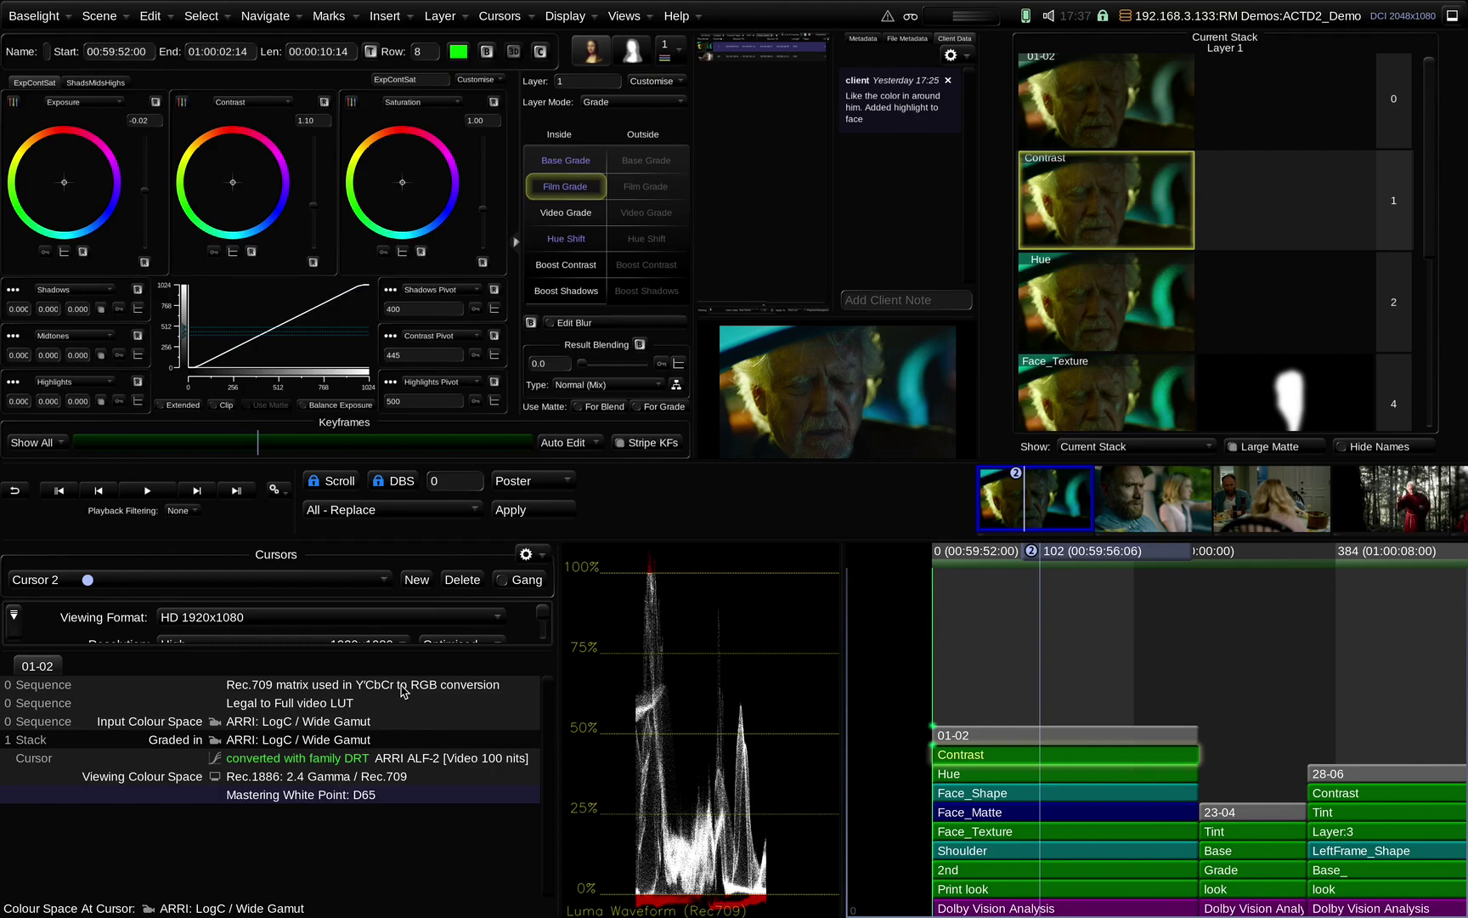
# Bring up Save Scene As with Ctrl+Shift+S and cancel it without saving
pyautogui.hotkey('ctrl', 'shift', 's')
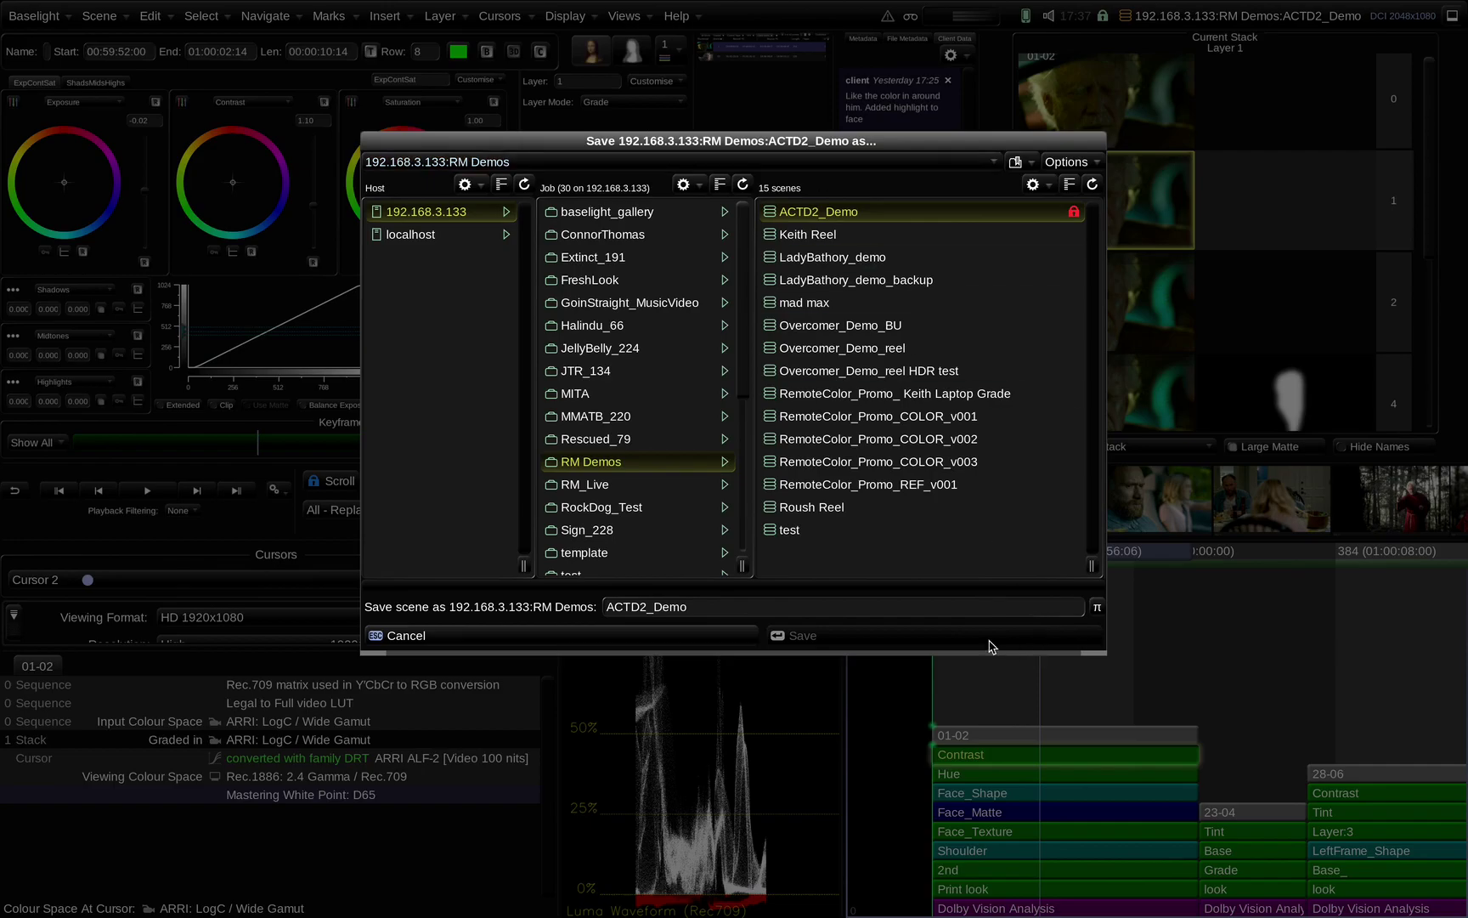
pyautogui.click(583, 635)
pyautogui.click(567, 16)
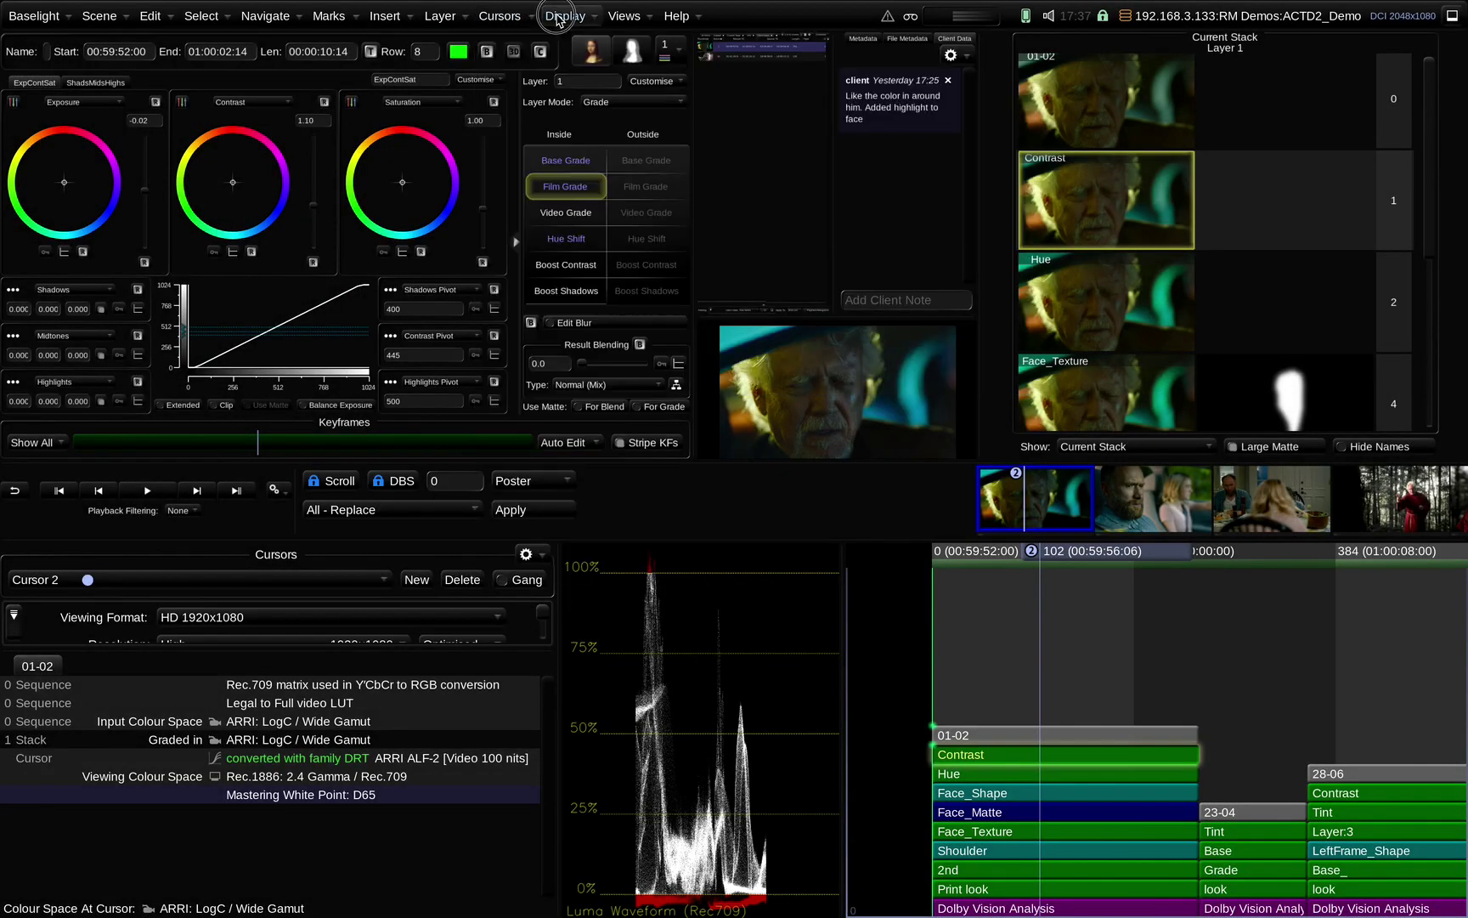
pyautogui.moveTo(618, 17)
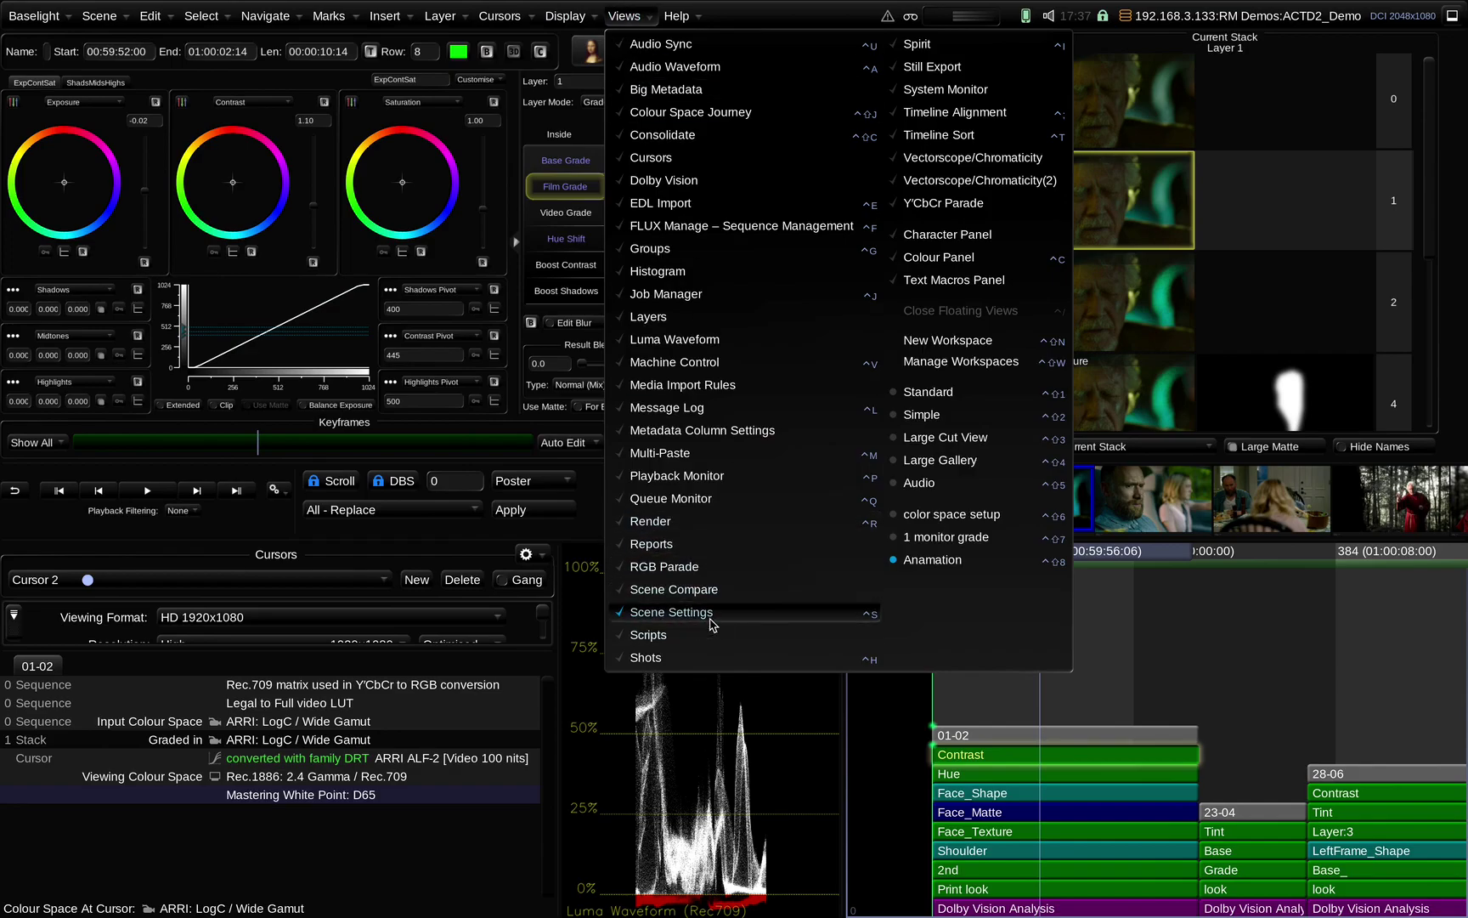
# Open Scene Settings on Format & Colour and keep ARRI ALF-2 as the display rendering transform
pyautogui.click(712, 627)
pyautogui.moveTo(398, 355); pyautogui.dragTo(538, 204)
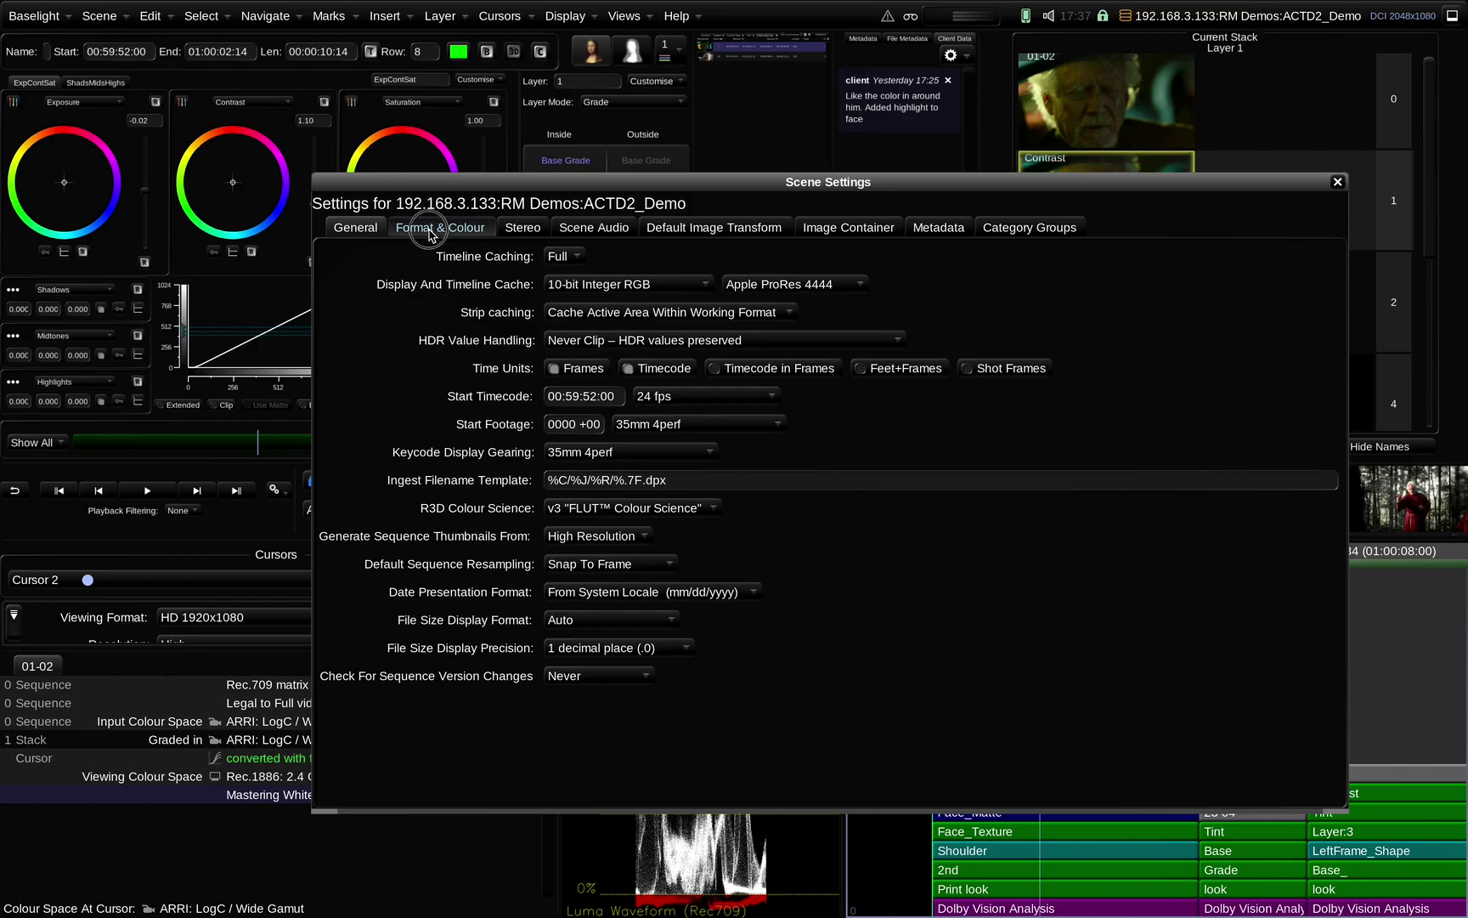
pyautogui.click(438, 228)
pyautogui.click(639, 484)
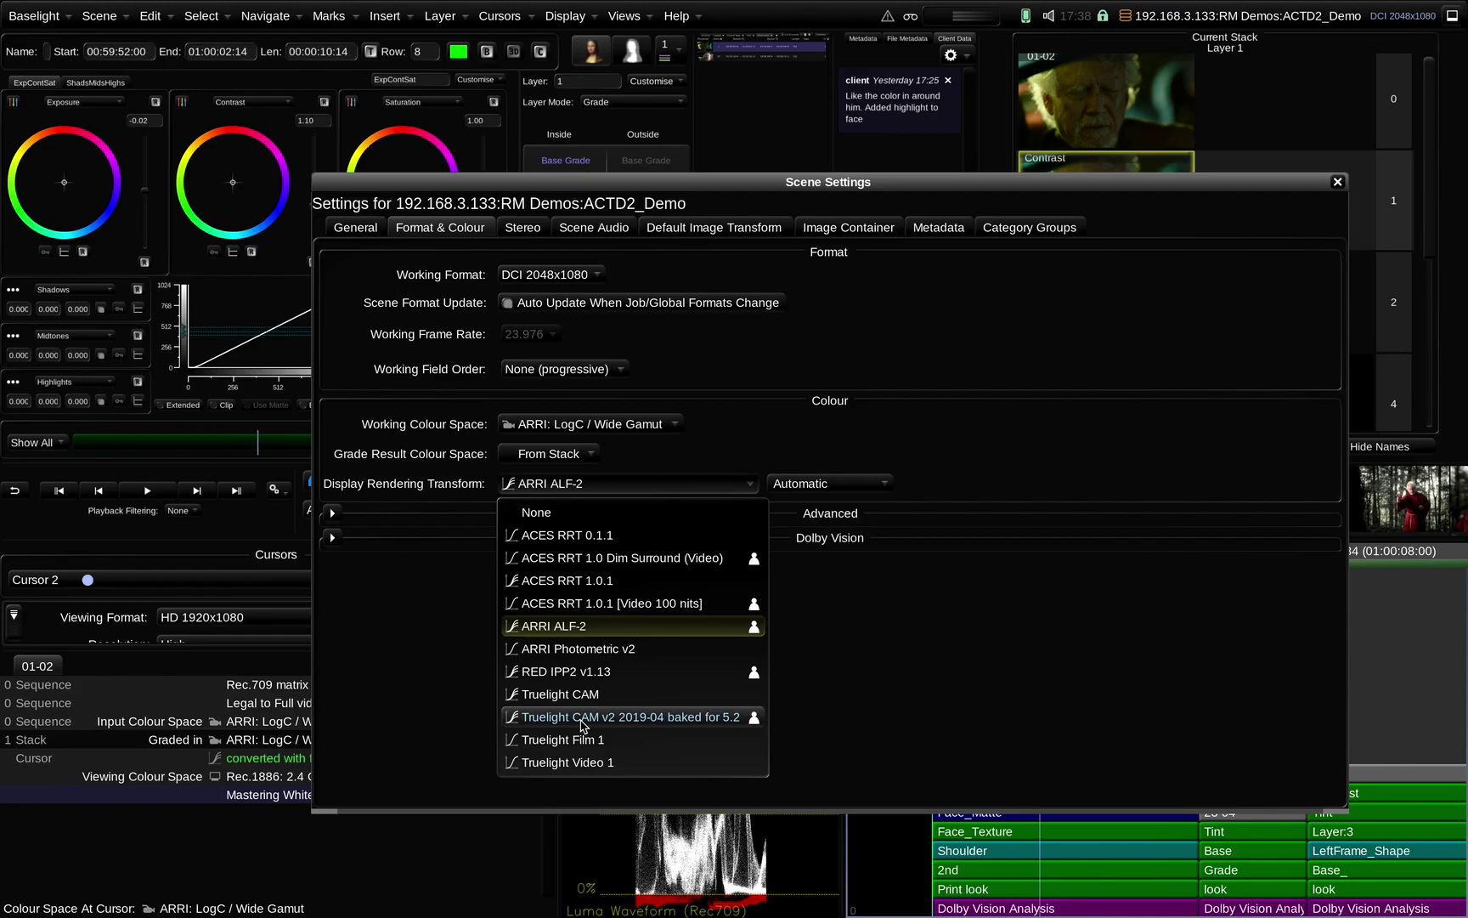
pyautogui.click(1340, 183)
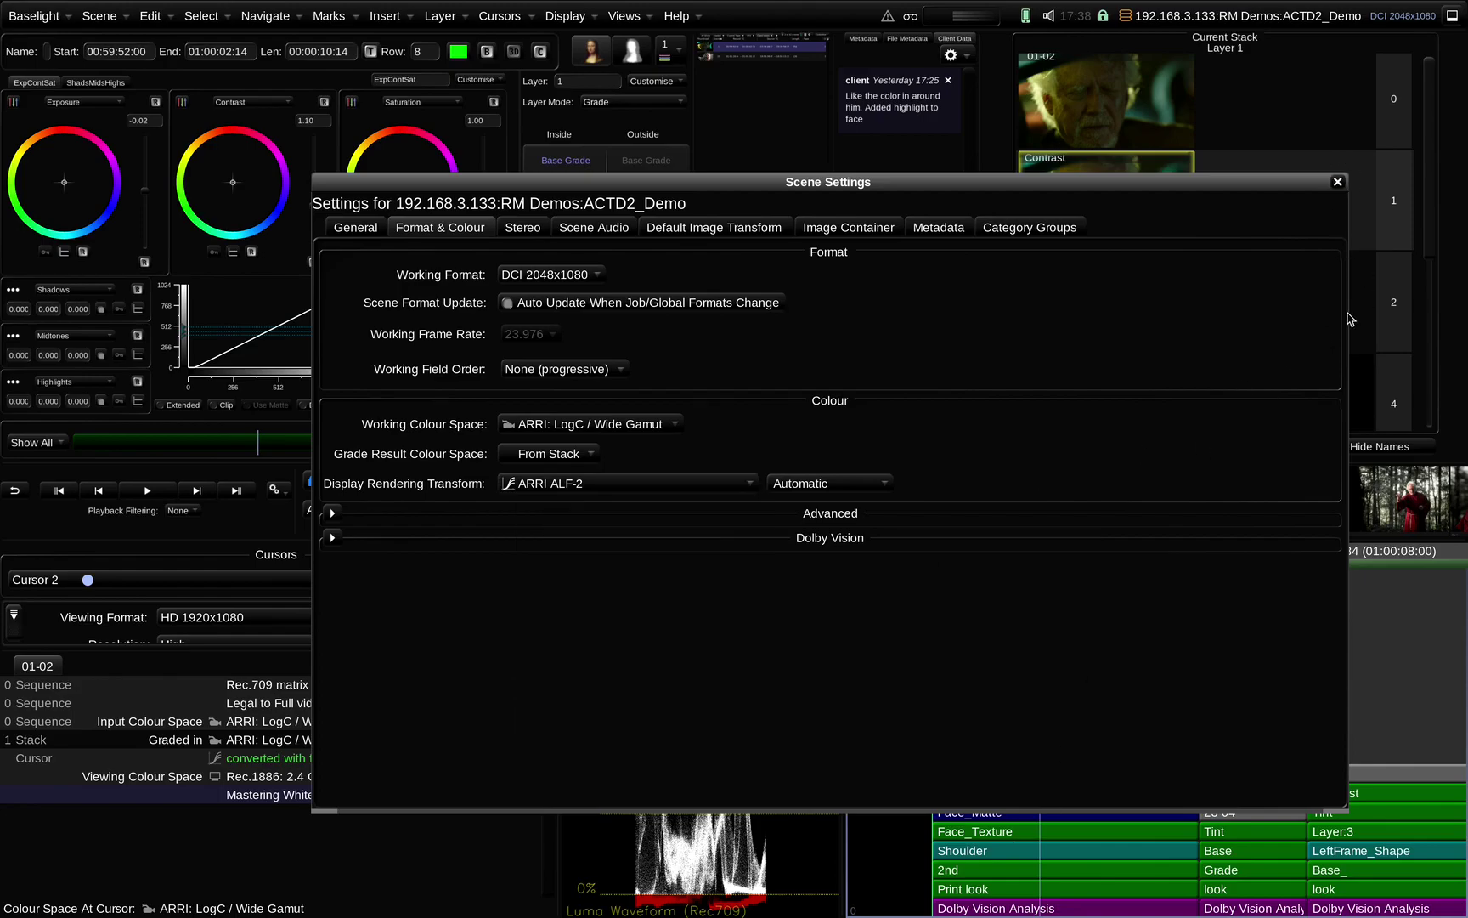
# Close Scene Settings, try C-202 ALF-2 on the Print look layer, then set it to No Look
pyautogui.click(1337, 182)
pyautogui.click(956, 891)
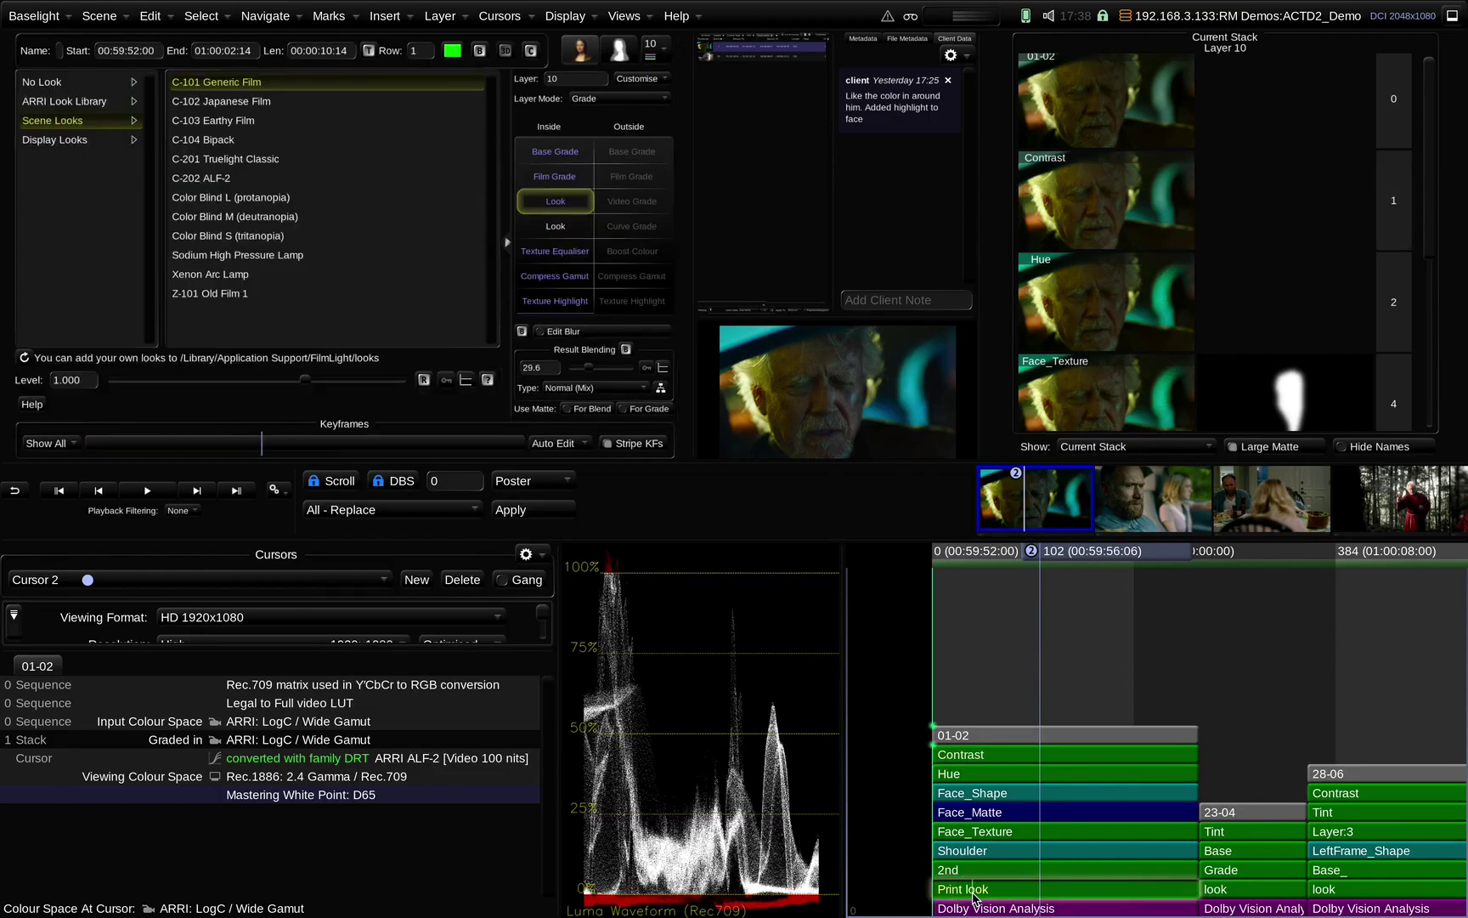
pyautogui.click(557, 234)
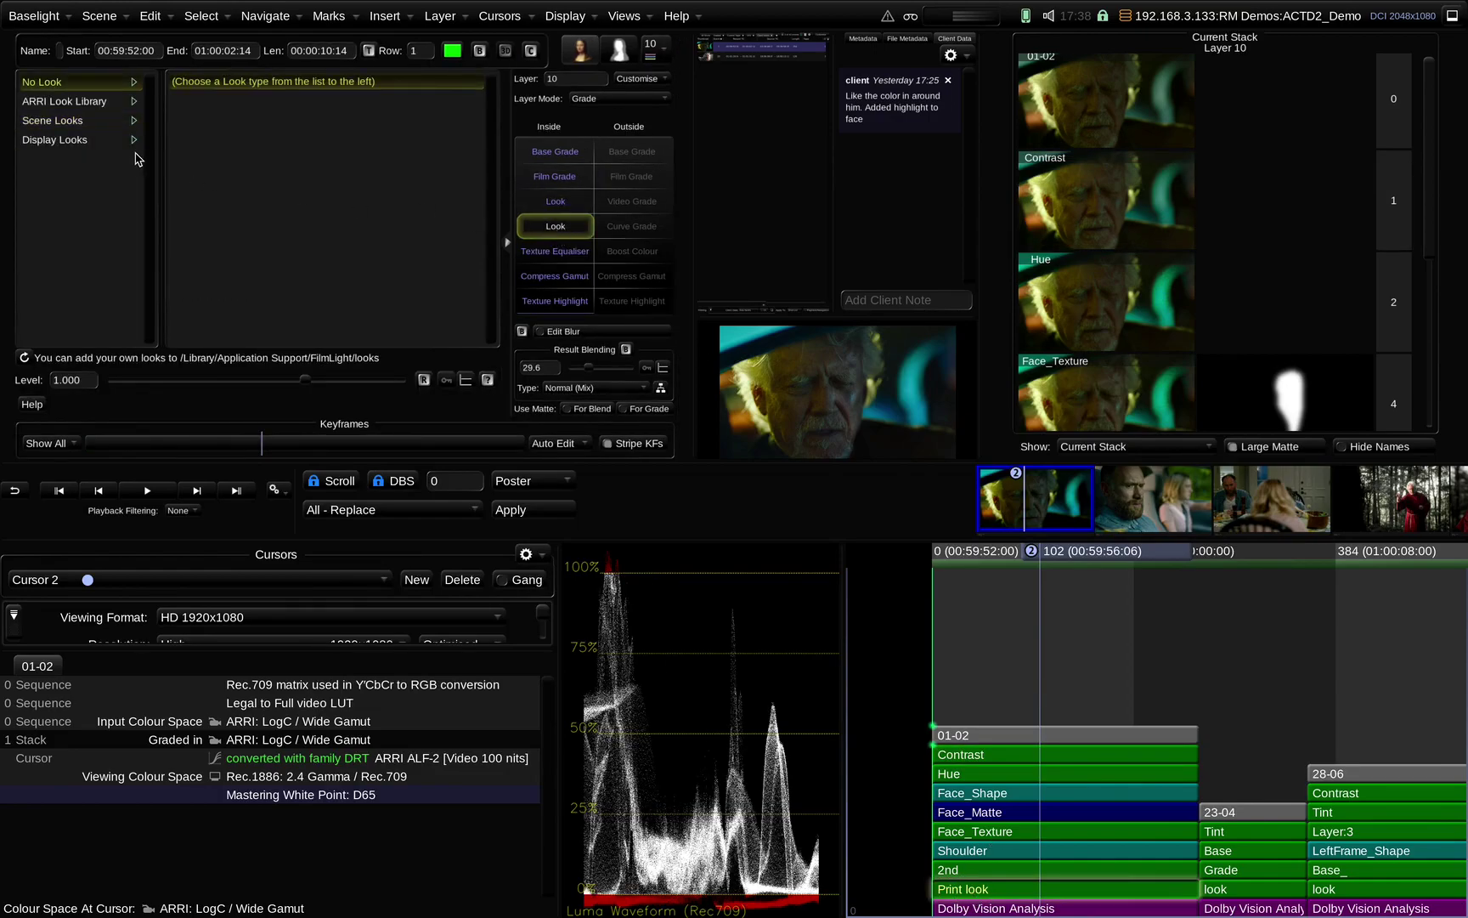
pyautogui.click(75, 120)
pyautogui.click(246, 179)
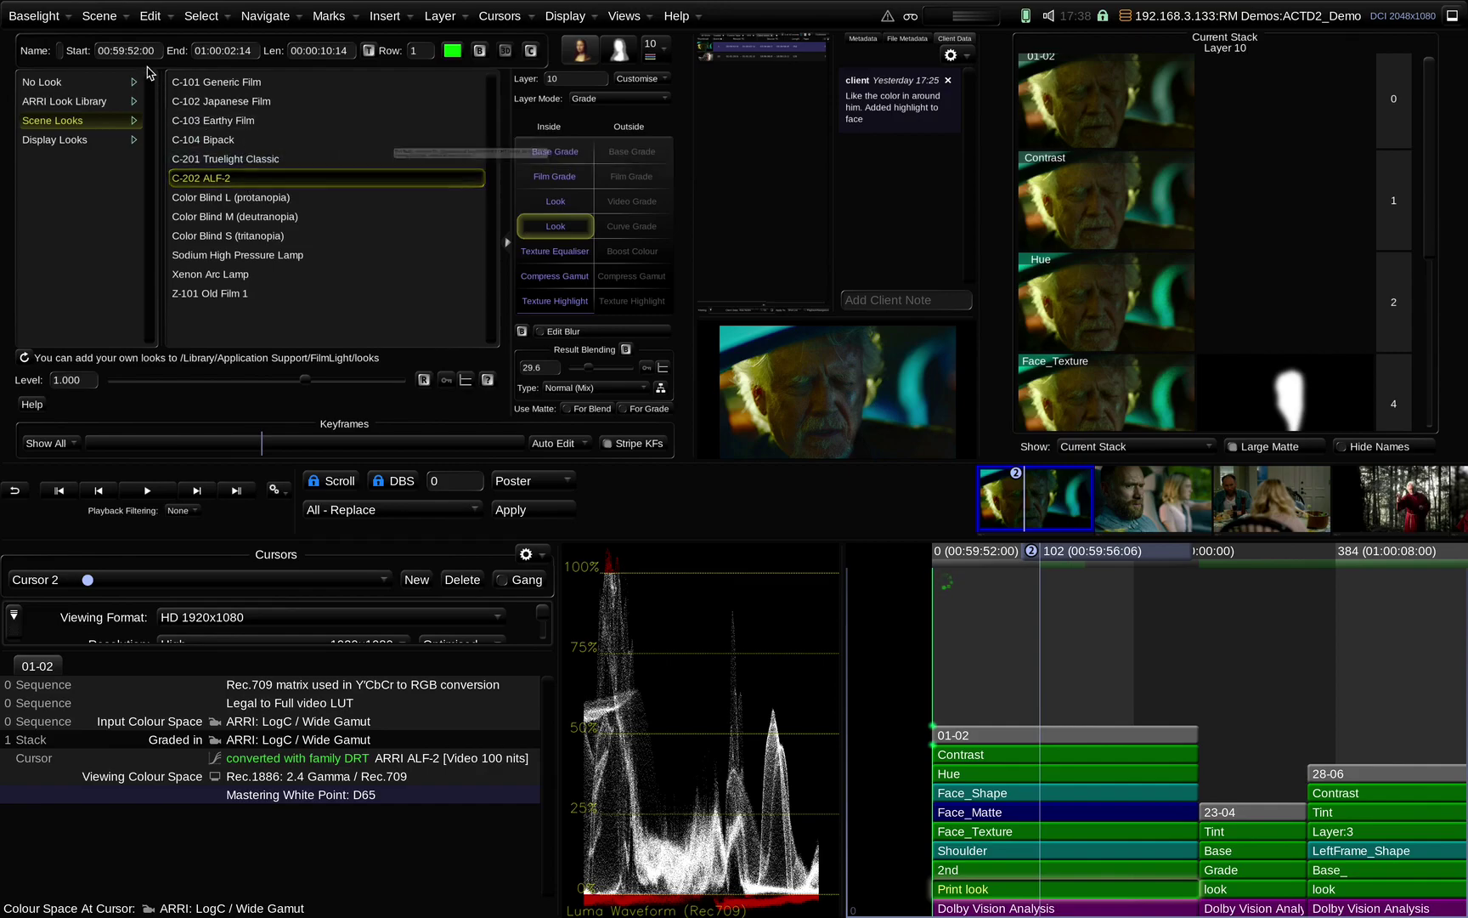
pyautogui.click(96, 84)
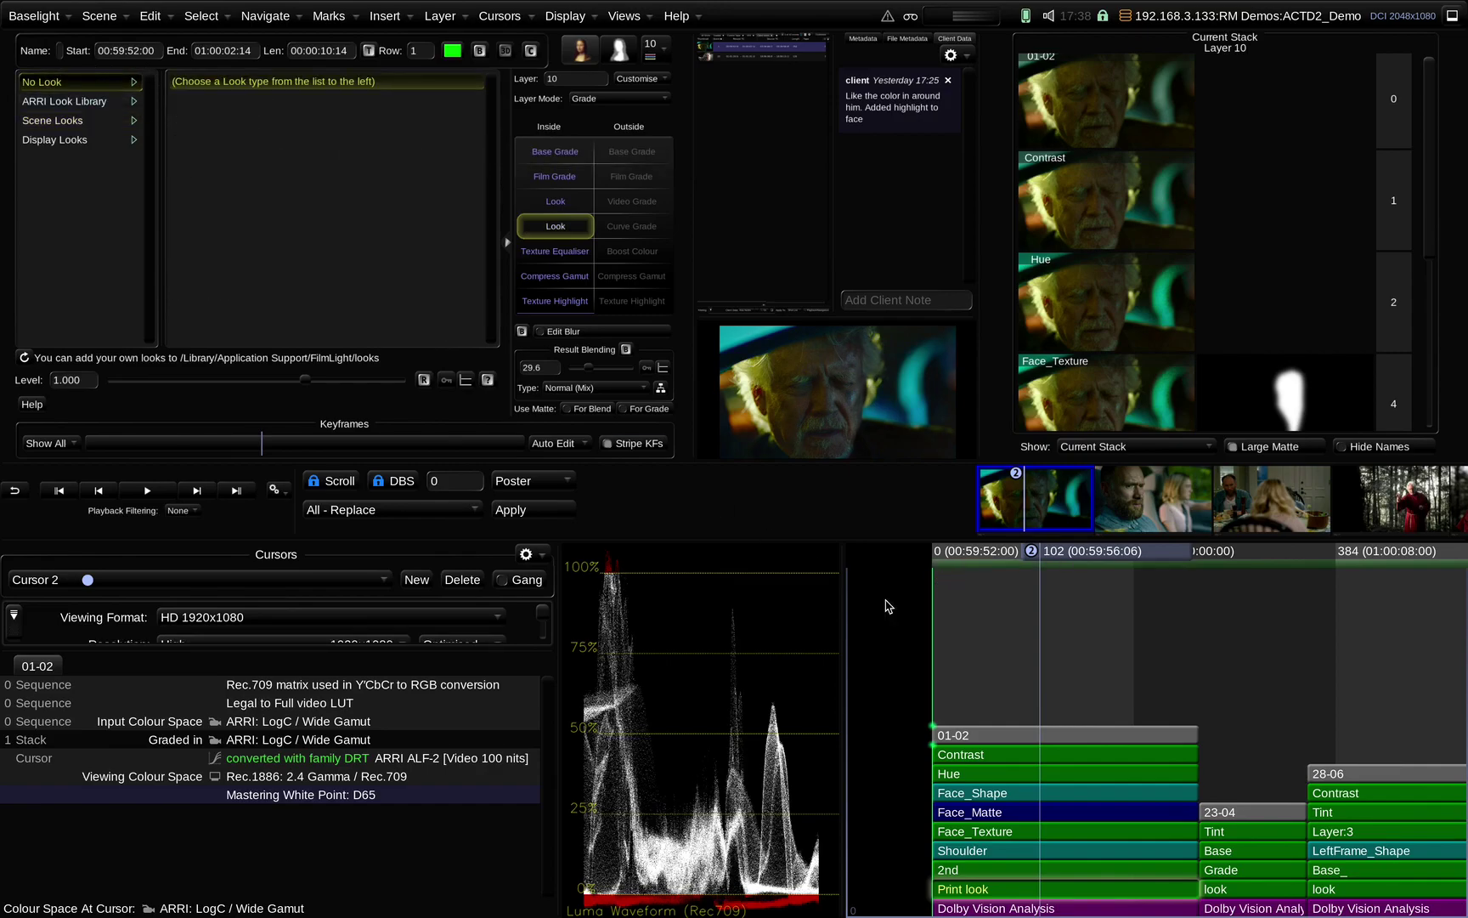
# Insert a Colour Space layer on the 01-02 shot, left at No Conversion from ARRI LogC / Wide Gamut
pyautogui.click(1011, 735)
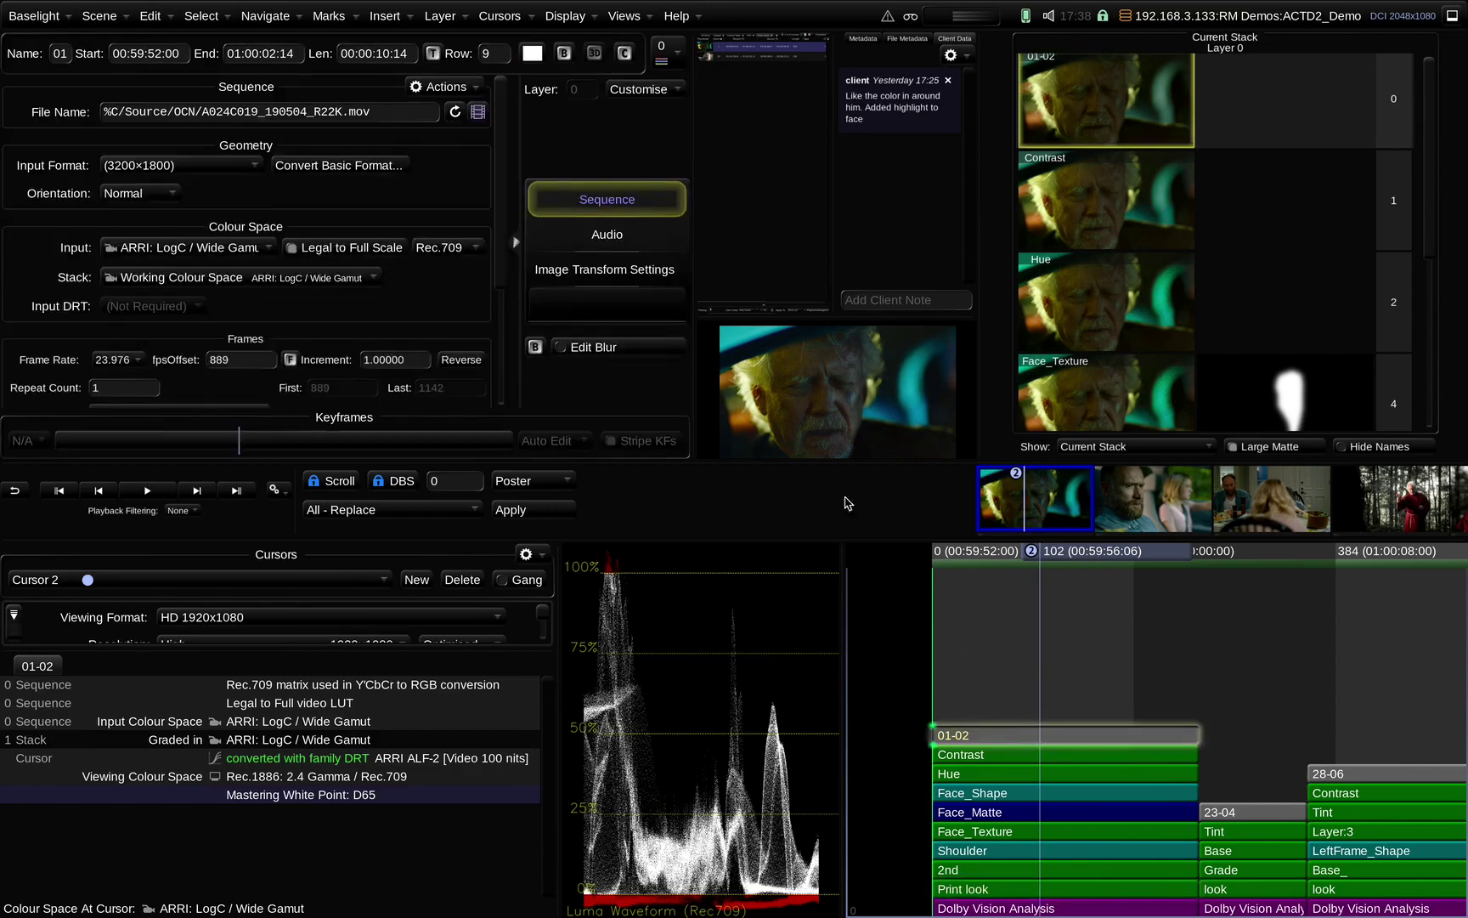
pyautogui.click(329, 15)
pyautogui.click(285, 17)
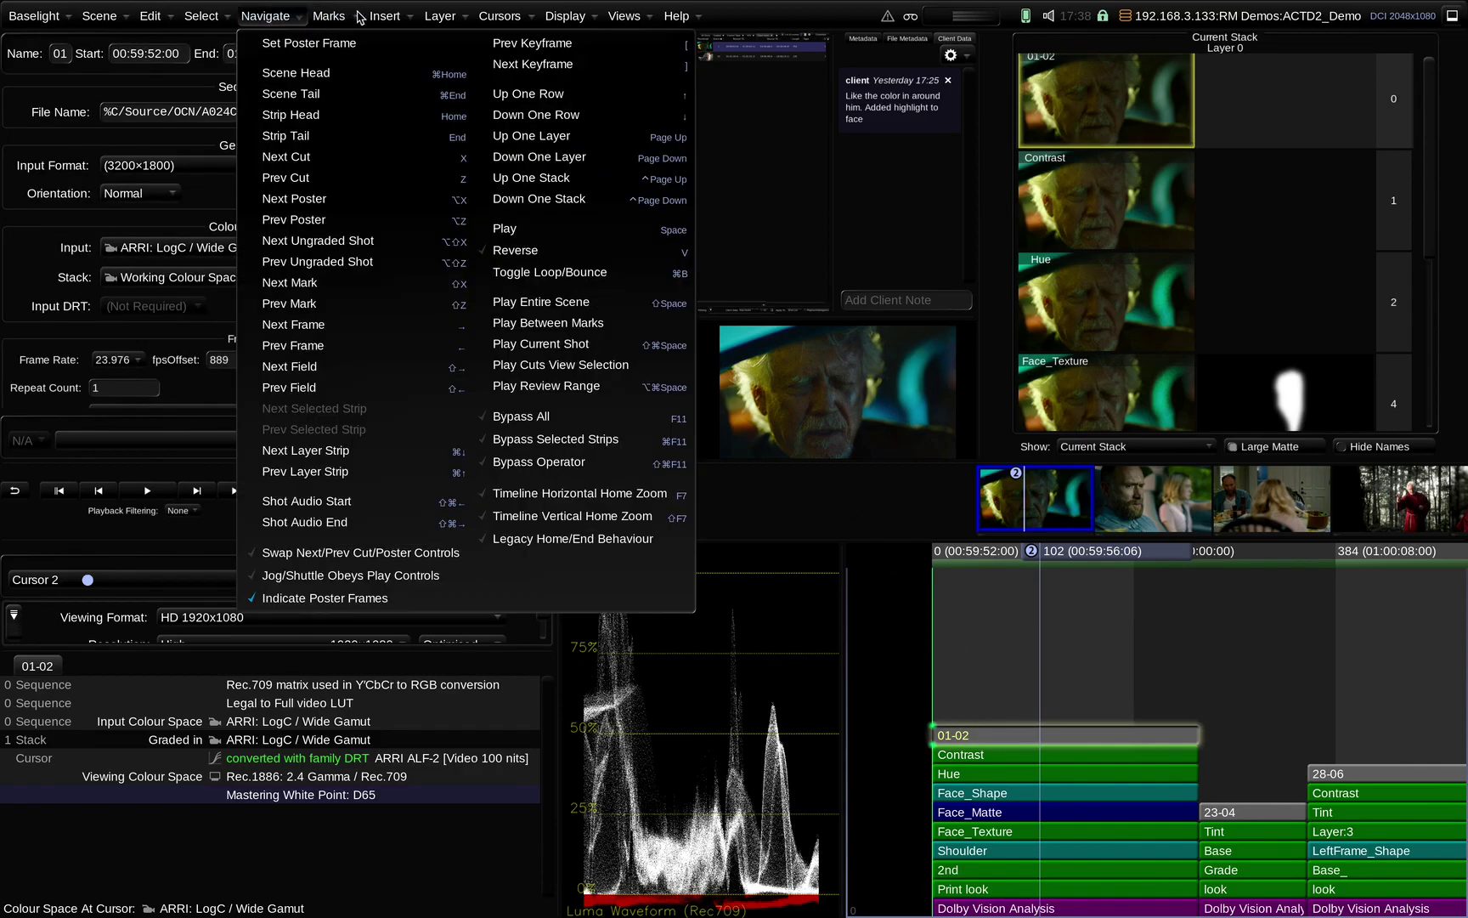
pyautogui.click(394, 17)
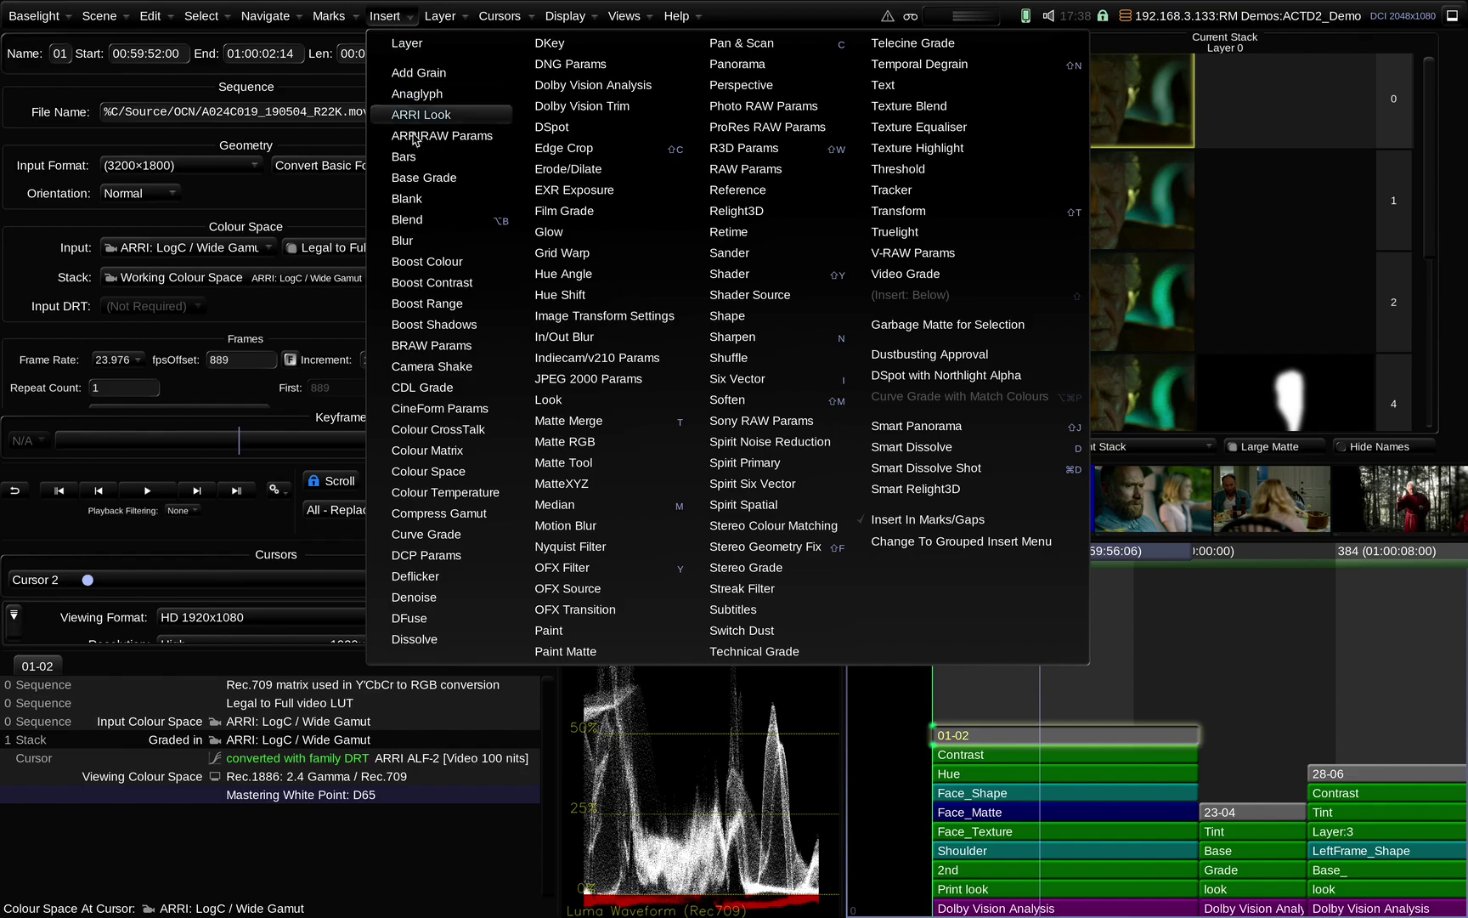
pyautogui.click(483, 475)
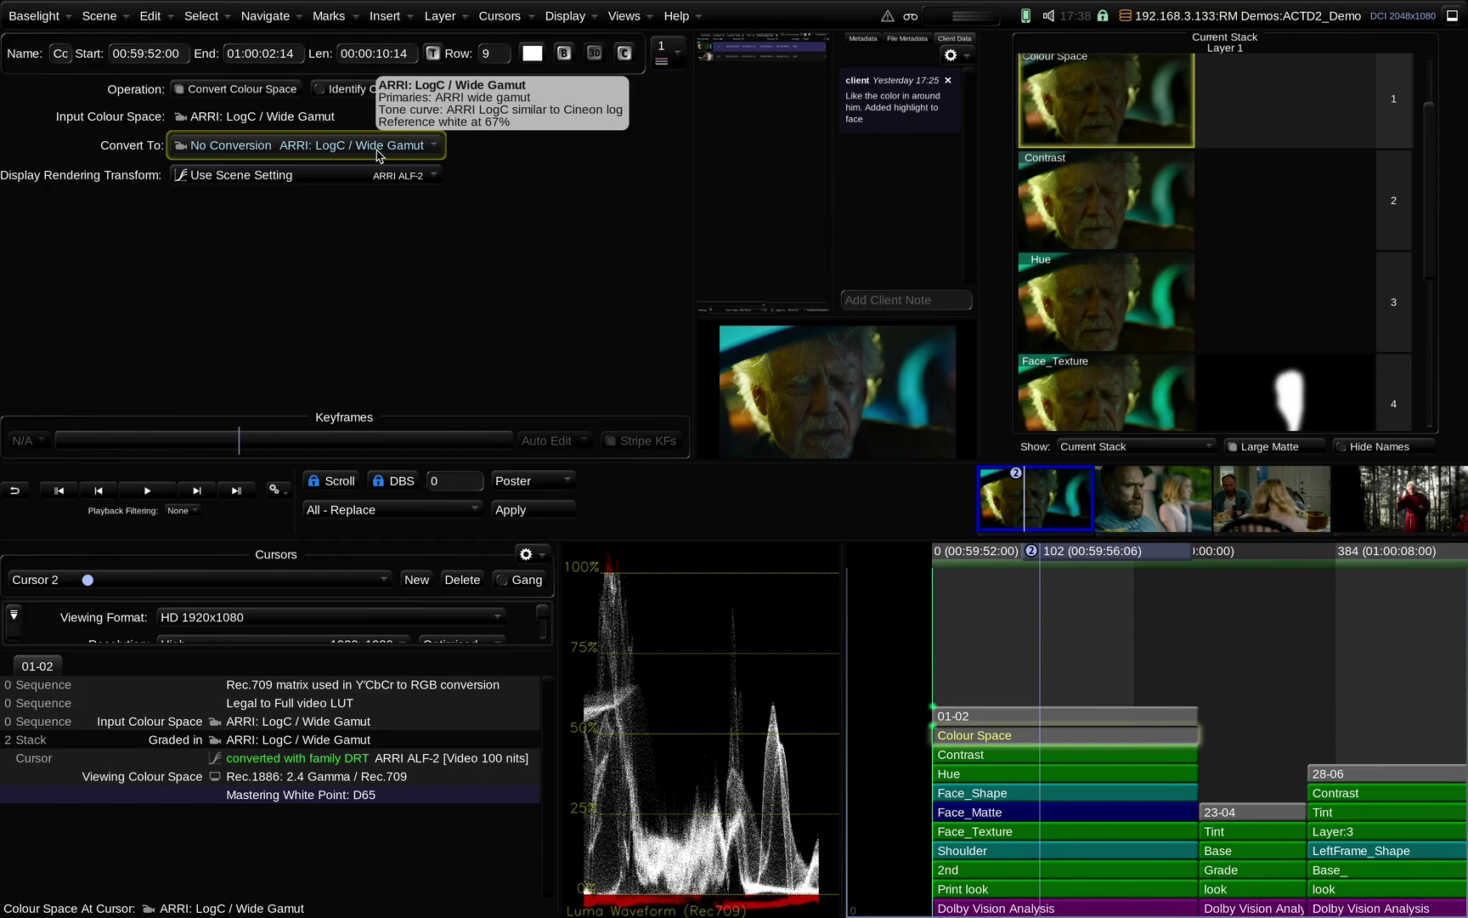
# Select the Colour Space layer in the timeline and delete it
pyautogui.click(1067, 656)
pyautogui.click(1061, 737)
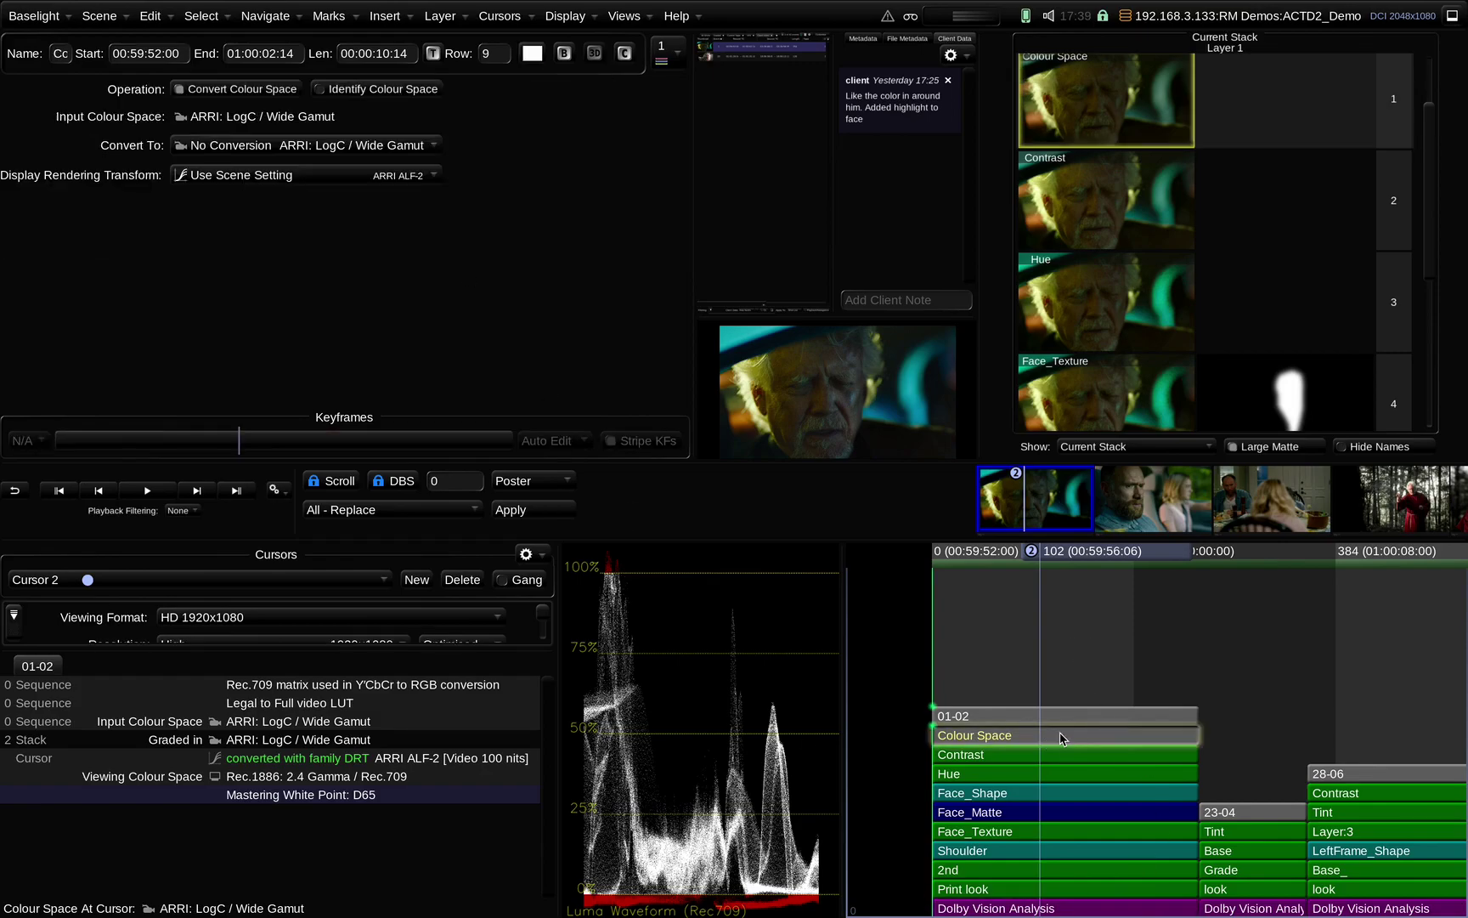
pyautogui.press('Delete')
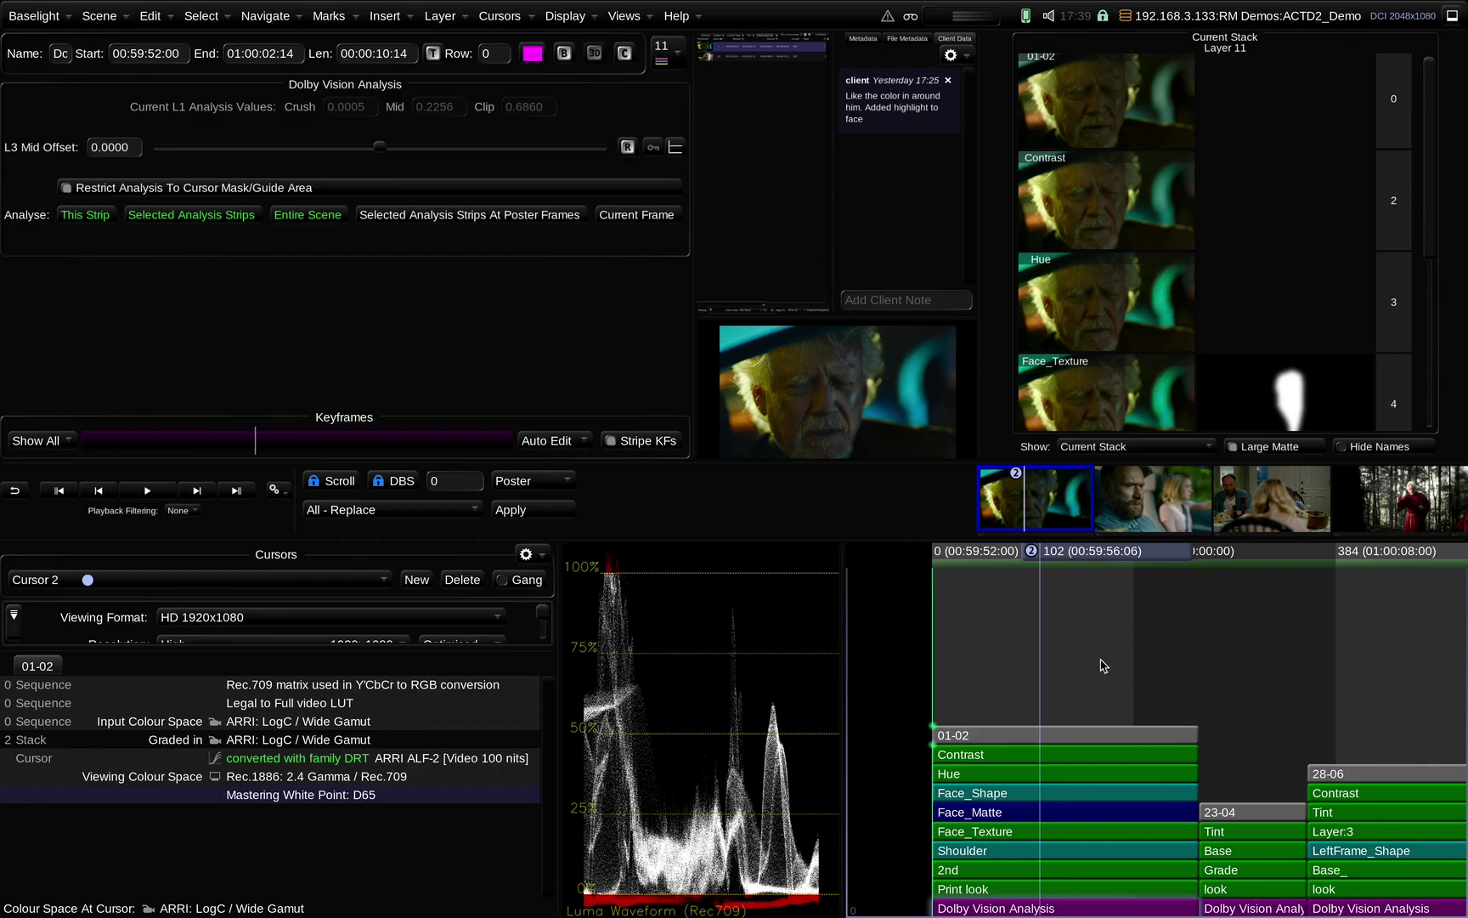
# Switch to the '1 monitor grade' workspace with the Halindu_Demo scene showing an RGB Parade
pyautogui.scroll(-1, 1139, 667)
pyautogui.scroll(-1, 1041, 660)
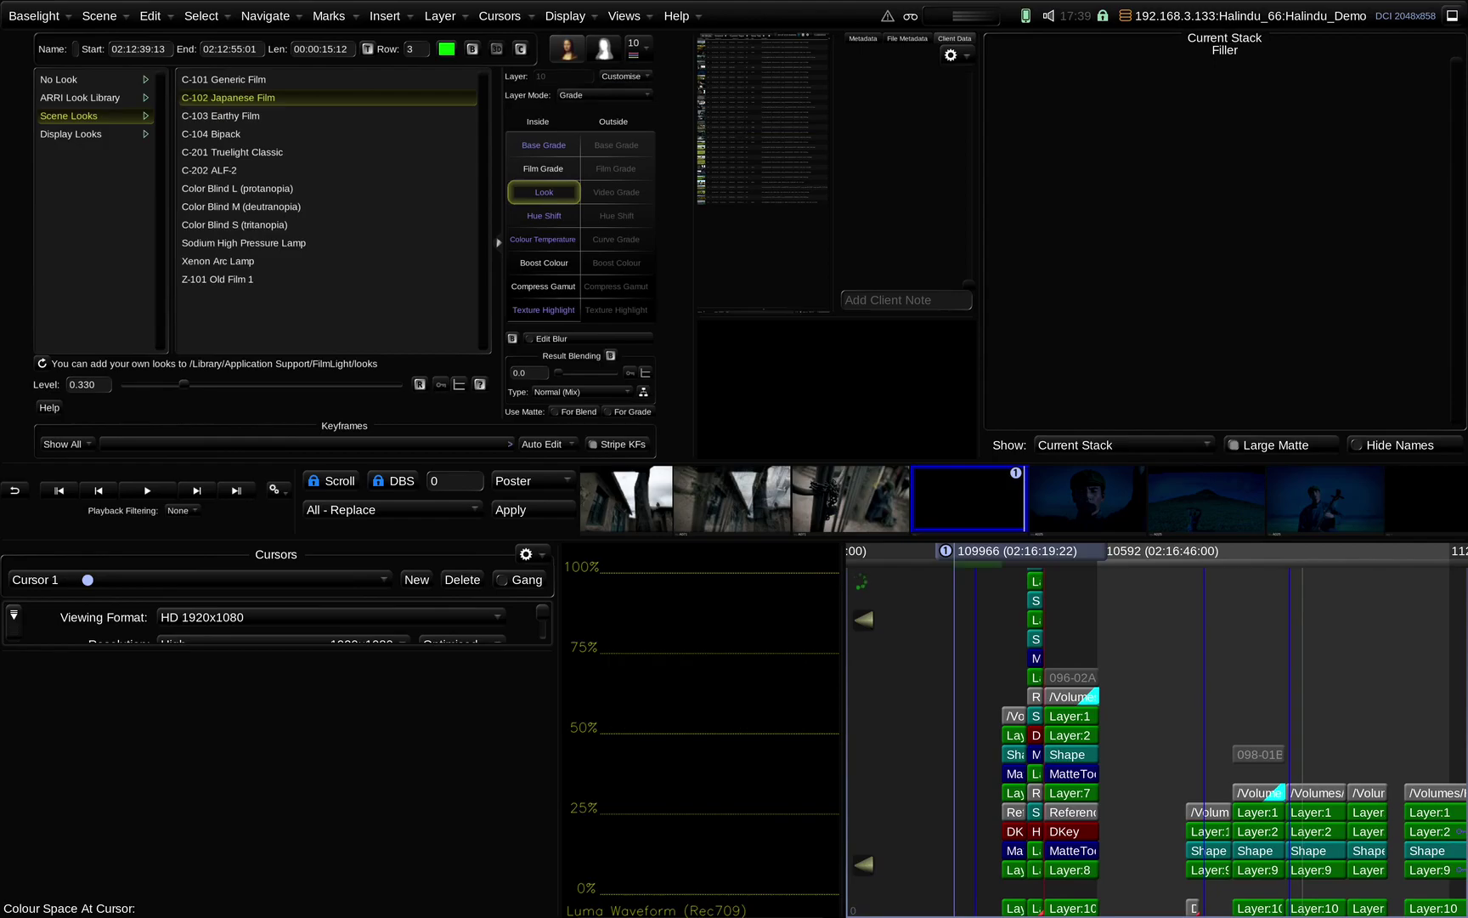
pyautogui.click(559, 17)
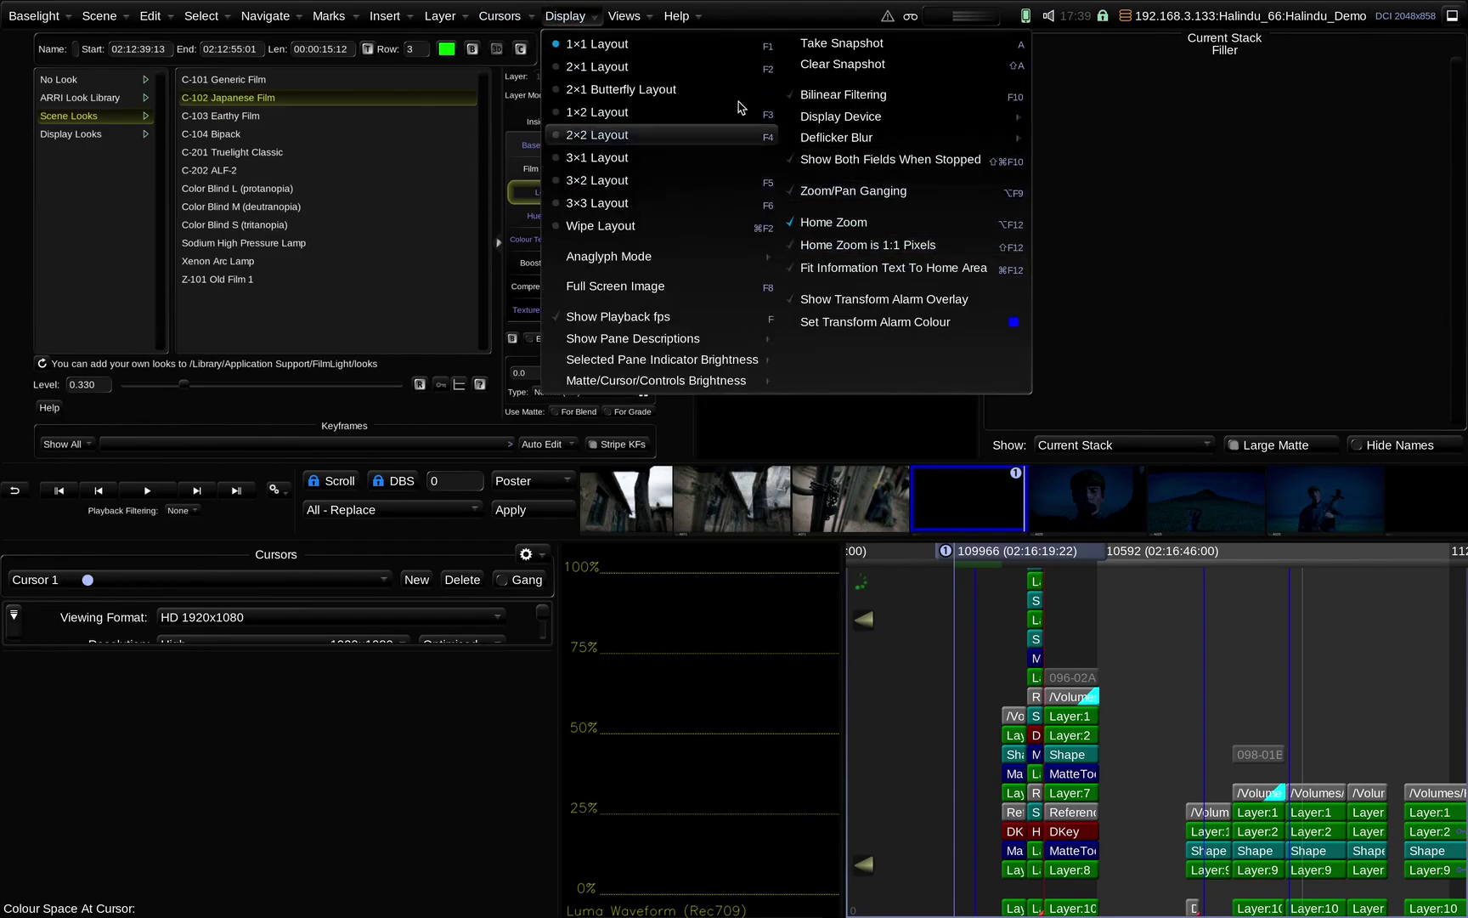
pyautogui.moveTo(637, 23)
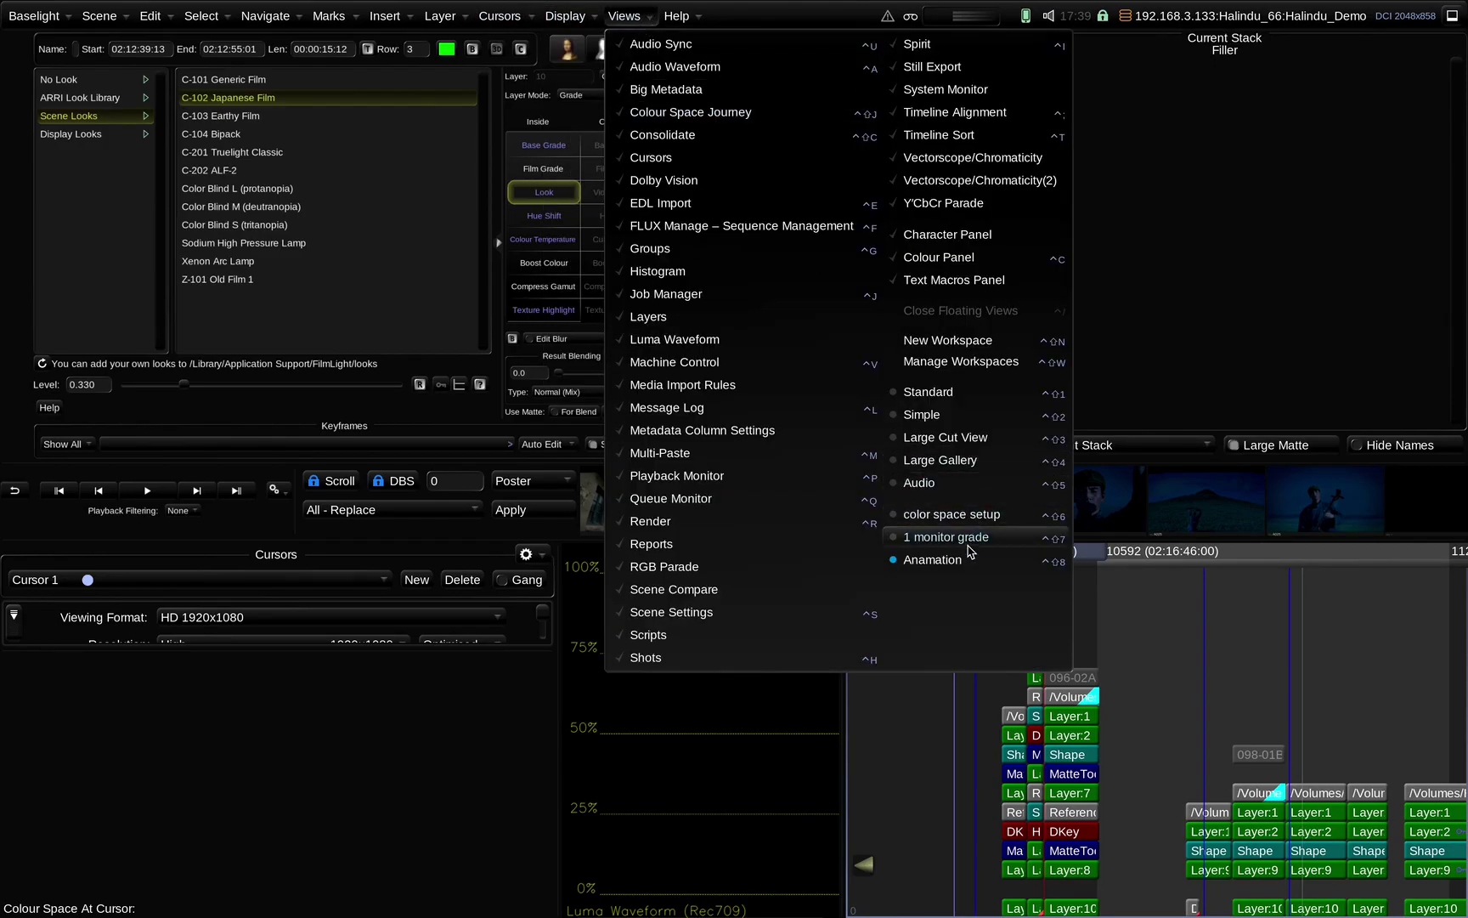
pyautogui.click(968, 542)
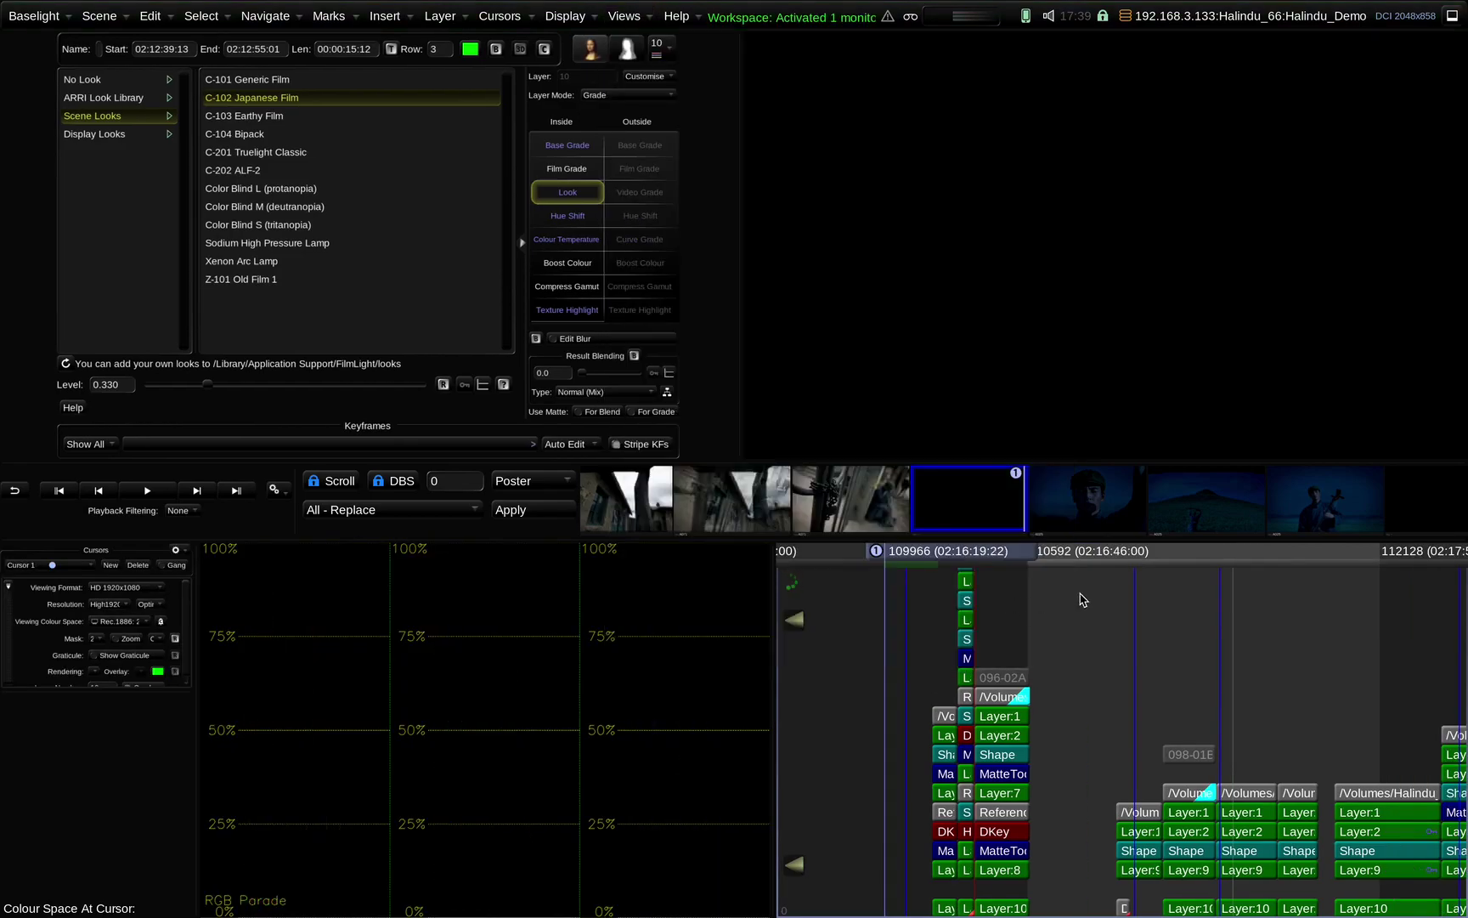
# Step to the hillside shot and toggle bypass to compare its American Night look with the ungraded daylight
pyautogui.press('Down')
pyautogui.press('Down')
pyautogui.press('Down')
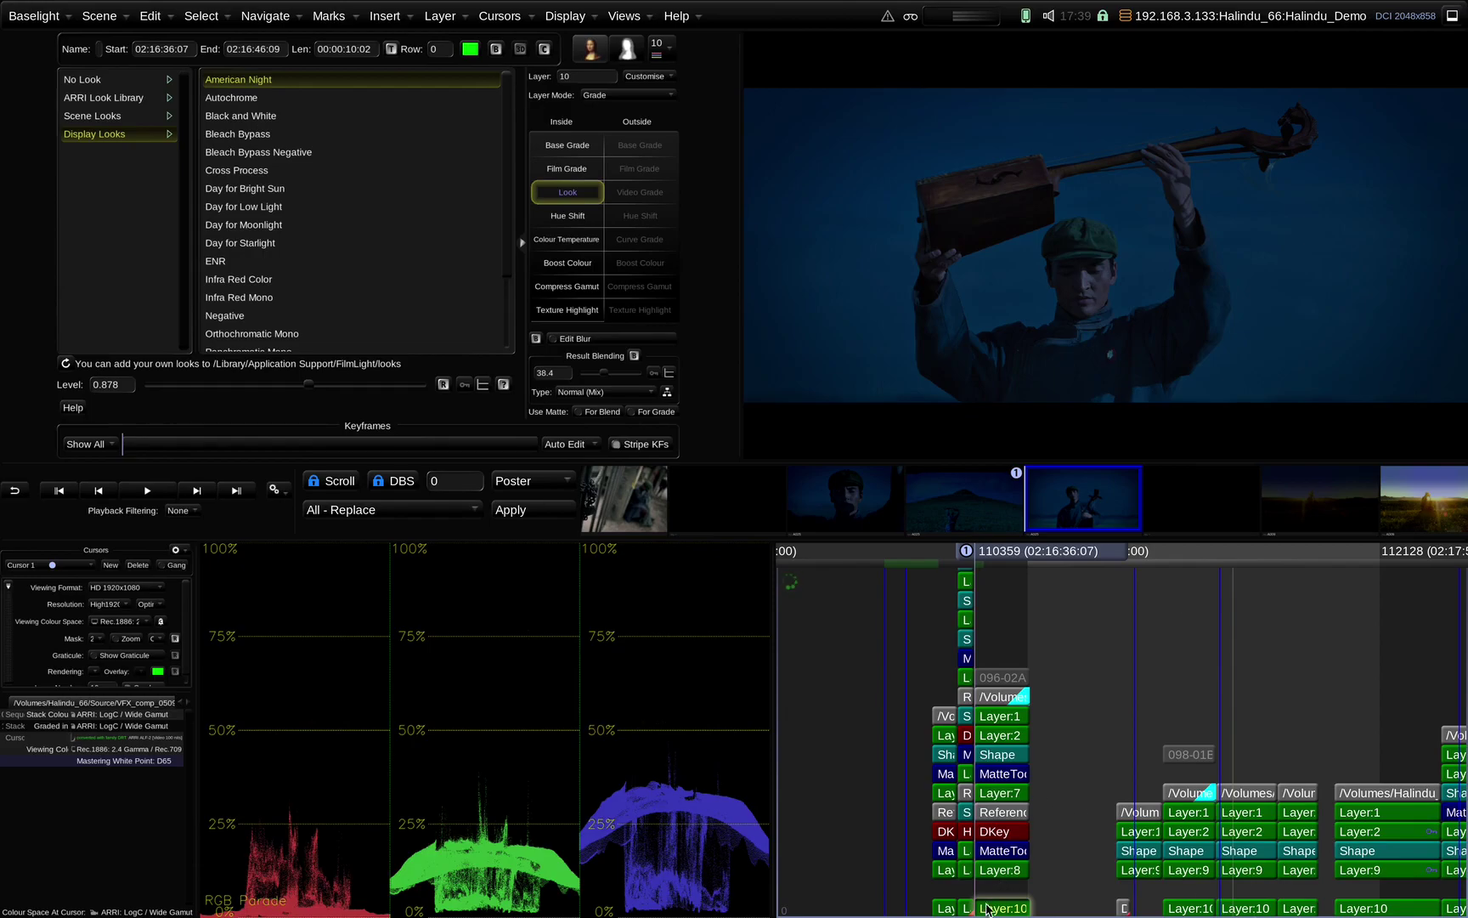
pyautogui.scroll(3, 1224, 763)
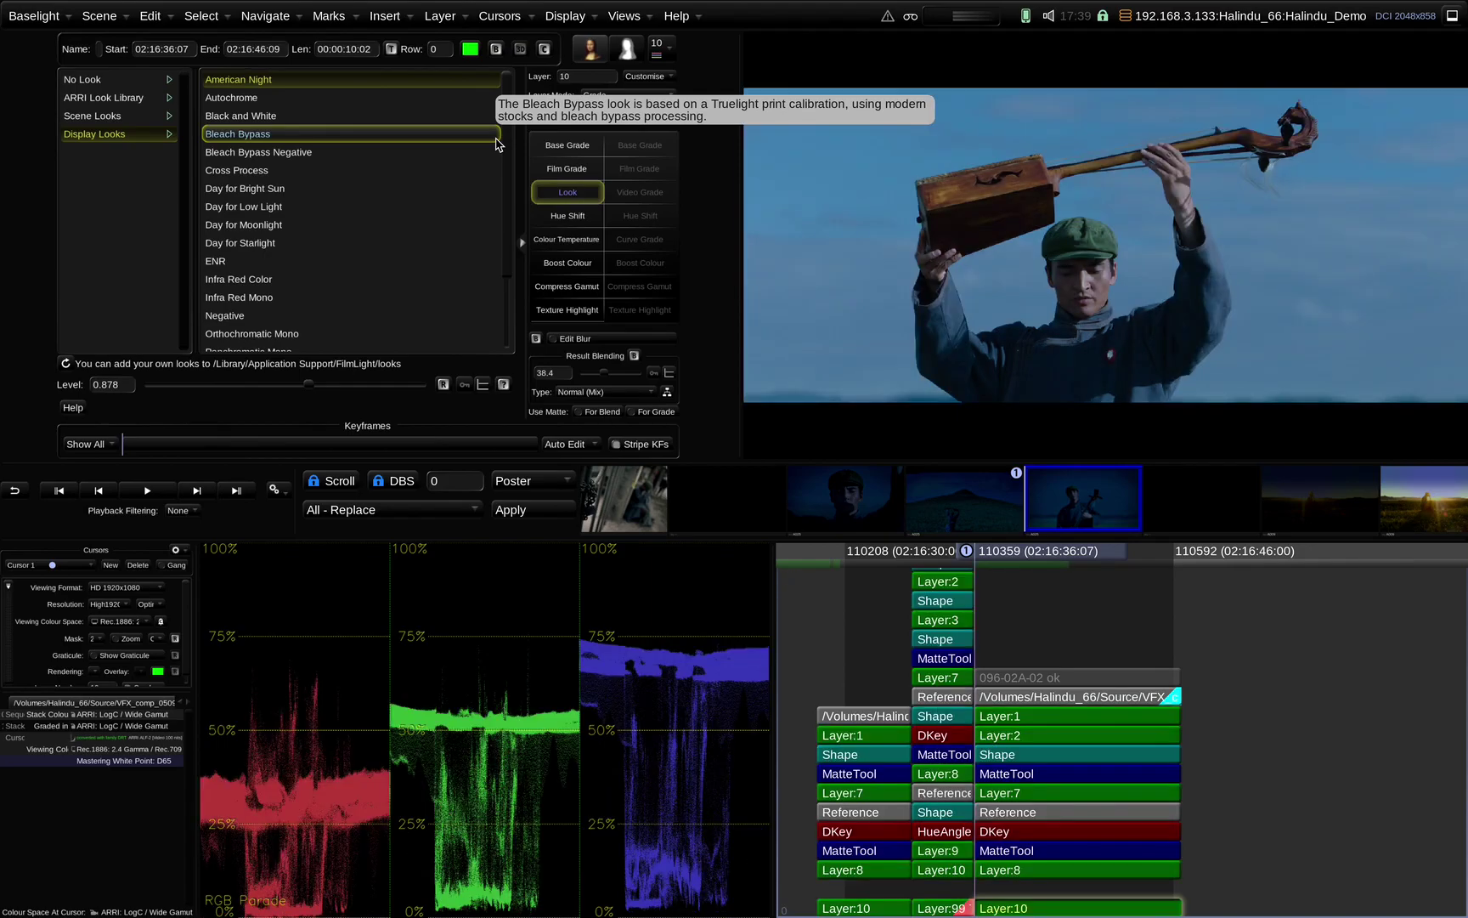
pyautogui.press('Up')
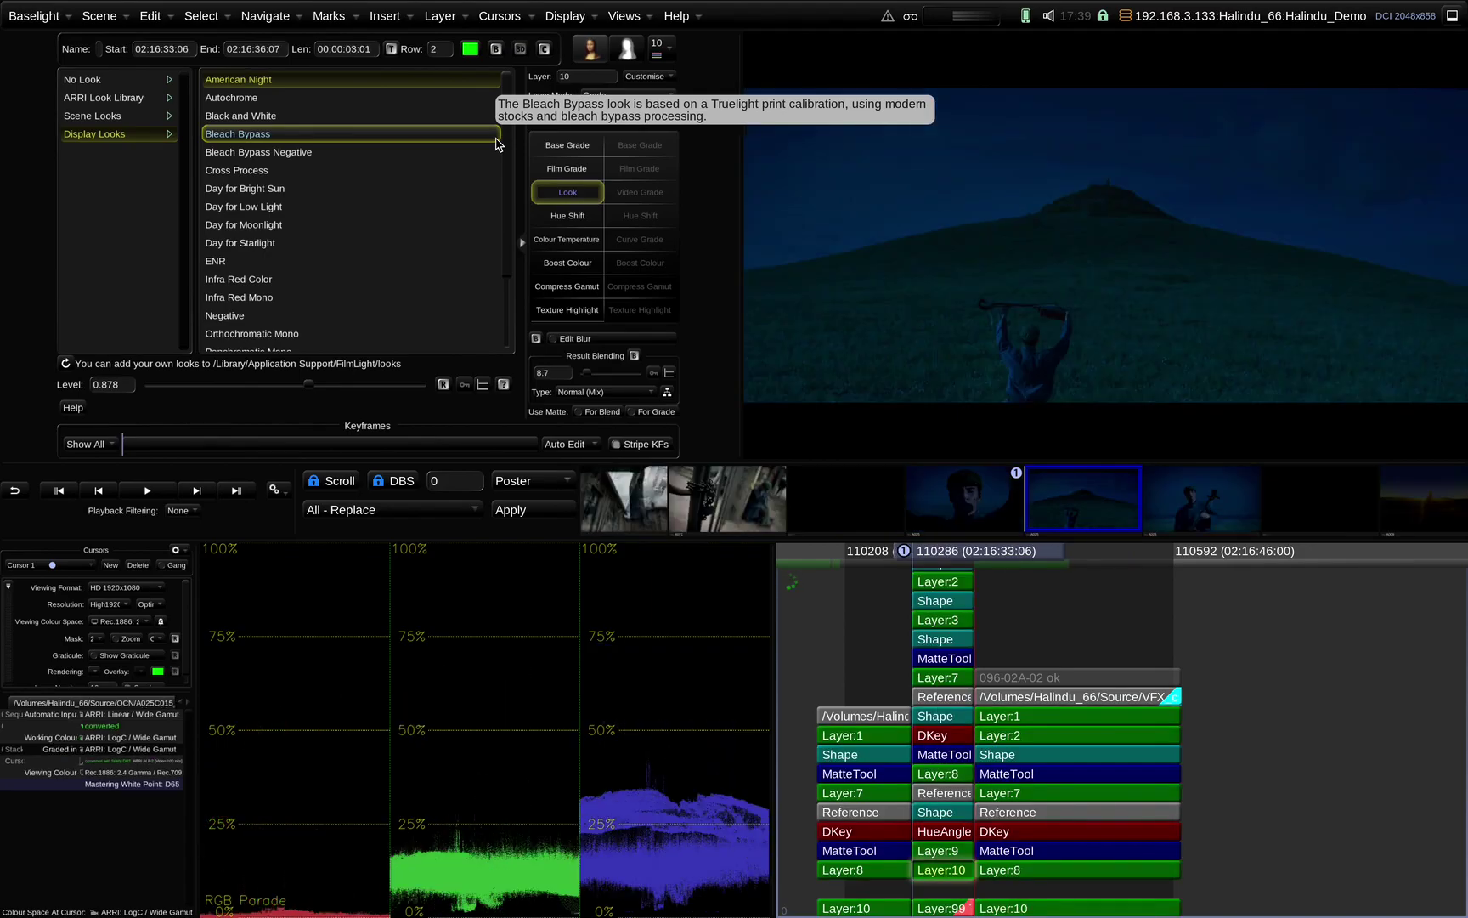
pyautogui.hotkey('ctrl', 'g')
pyautogui.hotkey('ctrl', 'g')
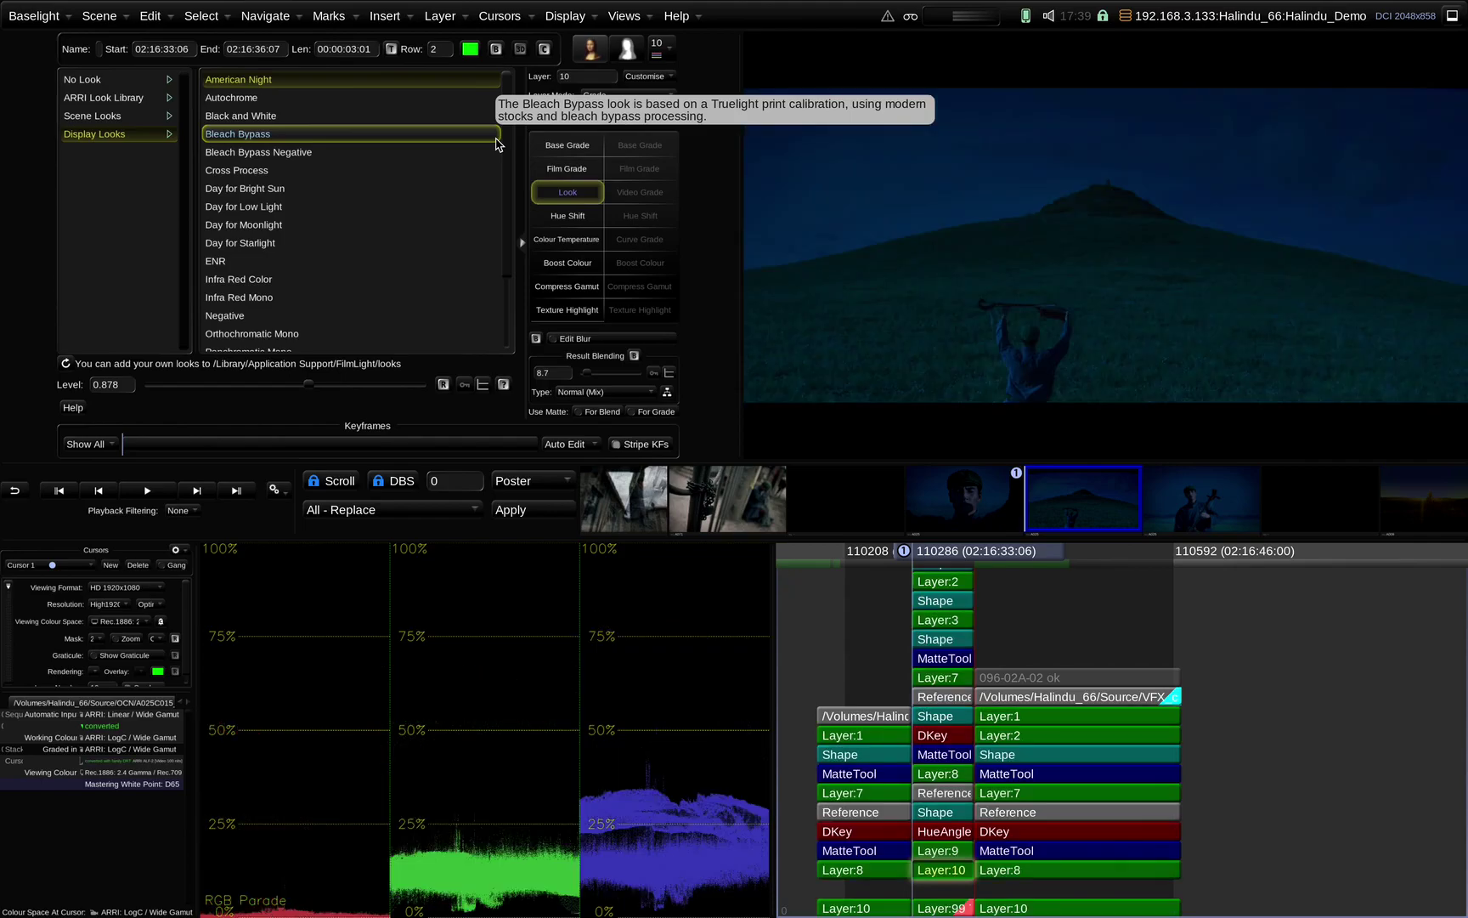